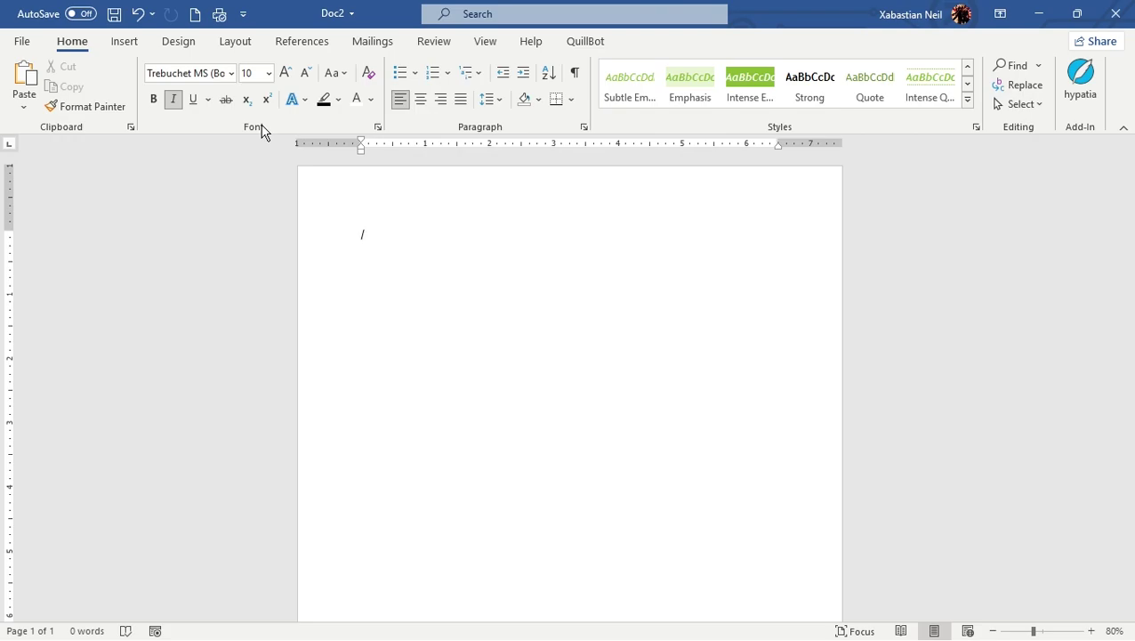
# Enter the sentence "The quick brown fox jumps over the lazy dog" at the start of the blank document.
pyautogui.click(310, 120)
pyautogui.click(437, 126)
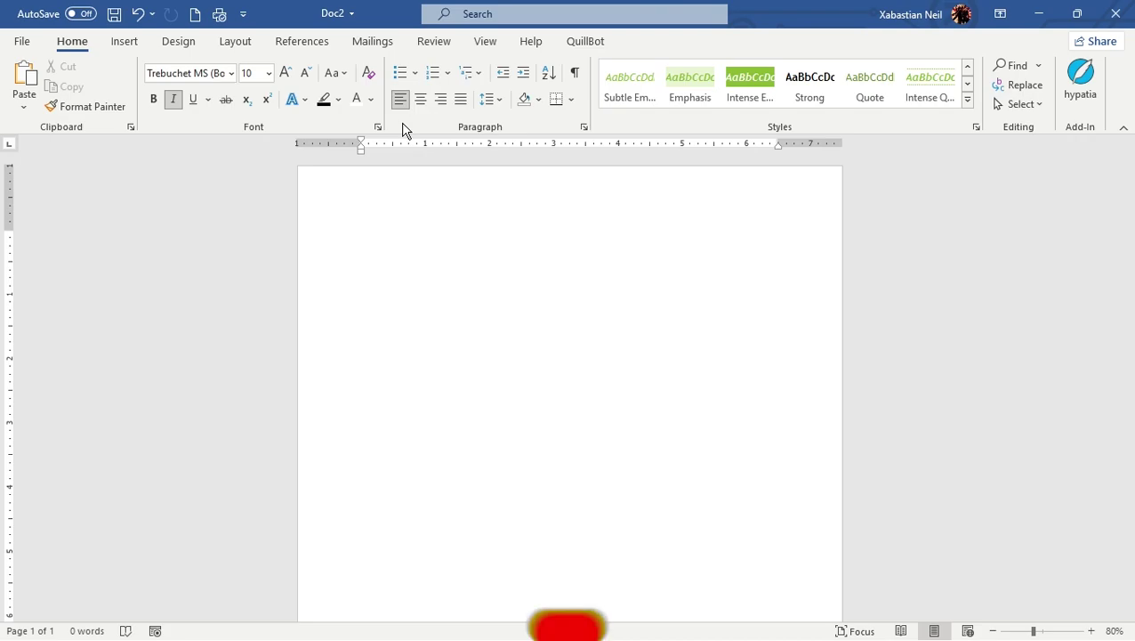
pyautogui.click(387, 231)
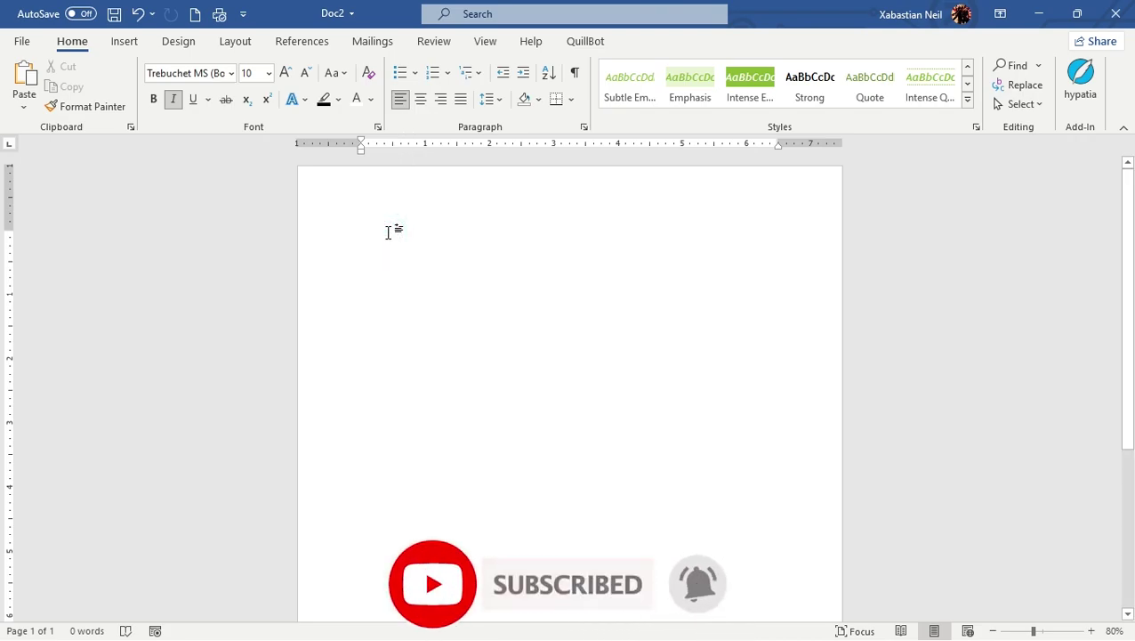
pyautogui.write('The quick brown fox jumps over the lazy dog')
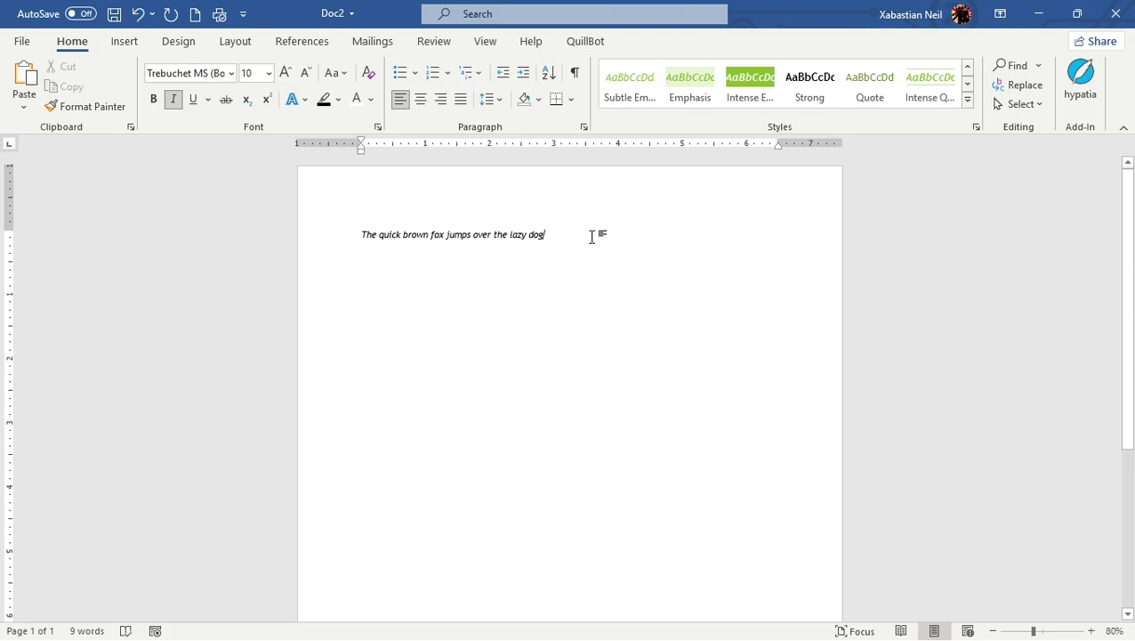
pyautogui.click(563, 213)
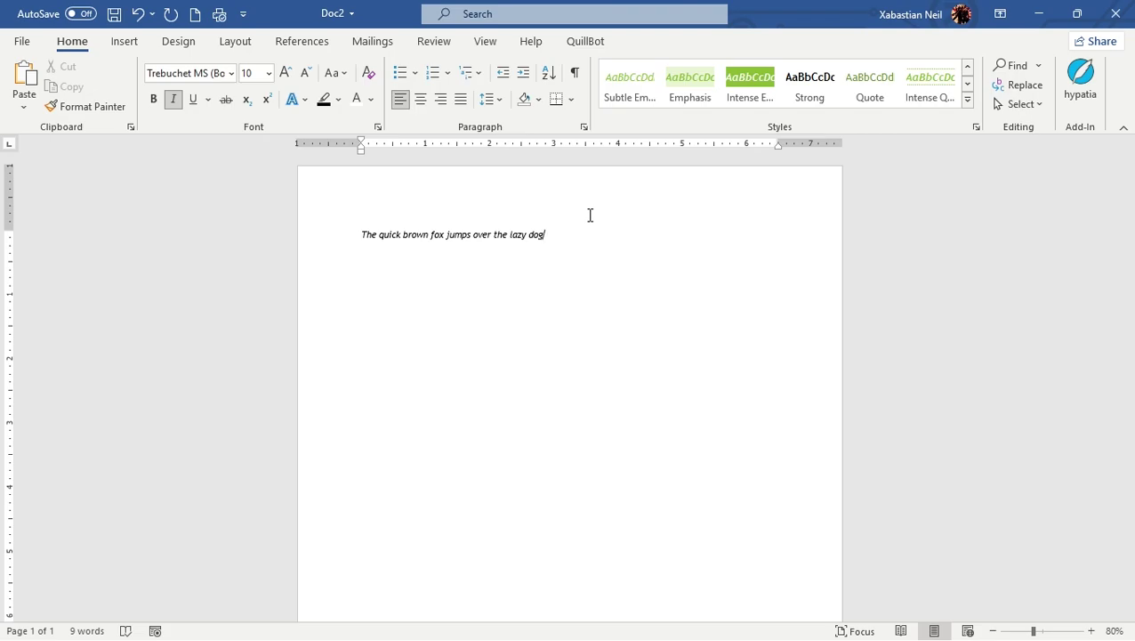
# Set the font size of the whole sentence to 22.
pyautogui.click(302, 243)
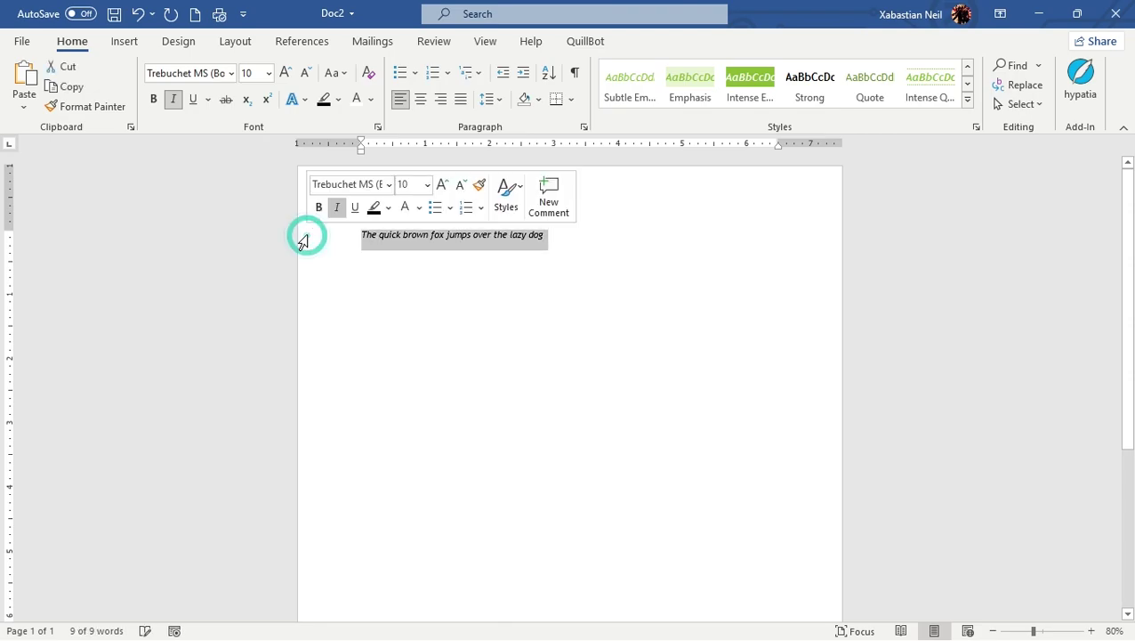
pyautogui.click(269, 73)
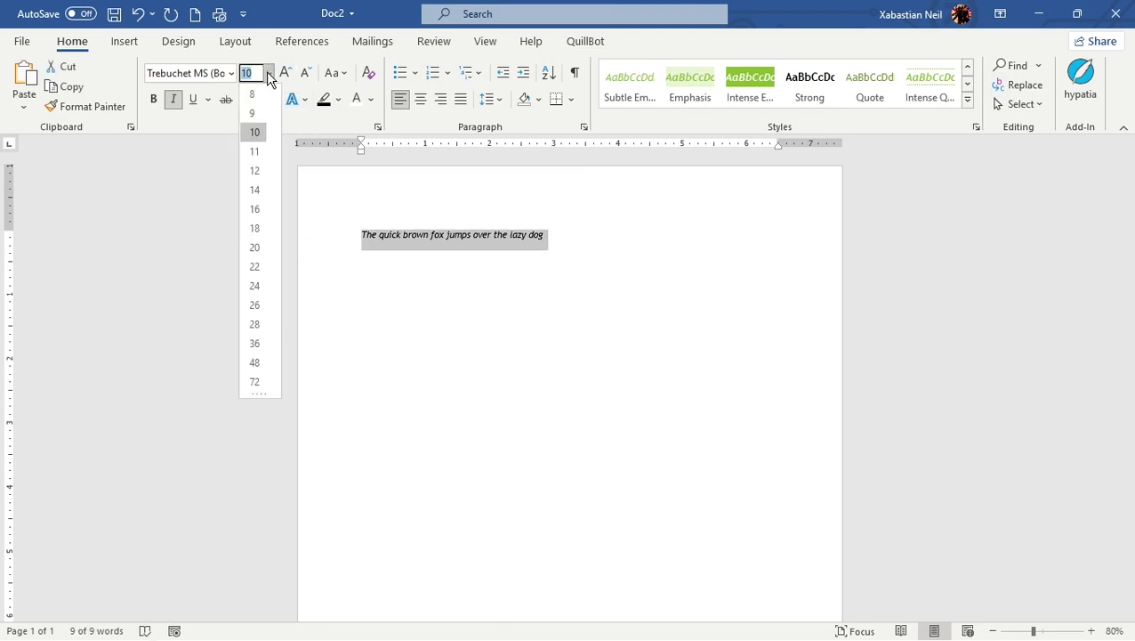
pyautogui.click(255, 266)
pyautogui.click(525, 359)
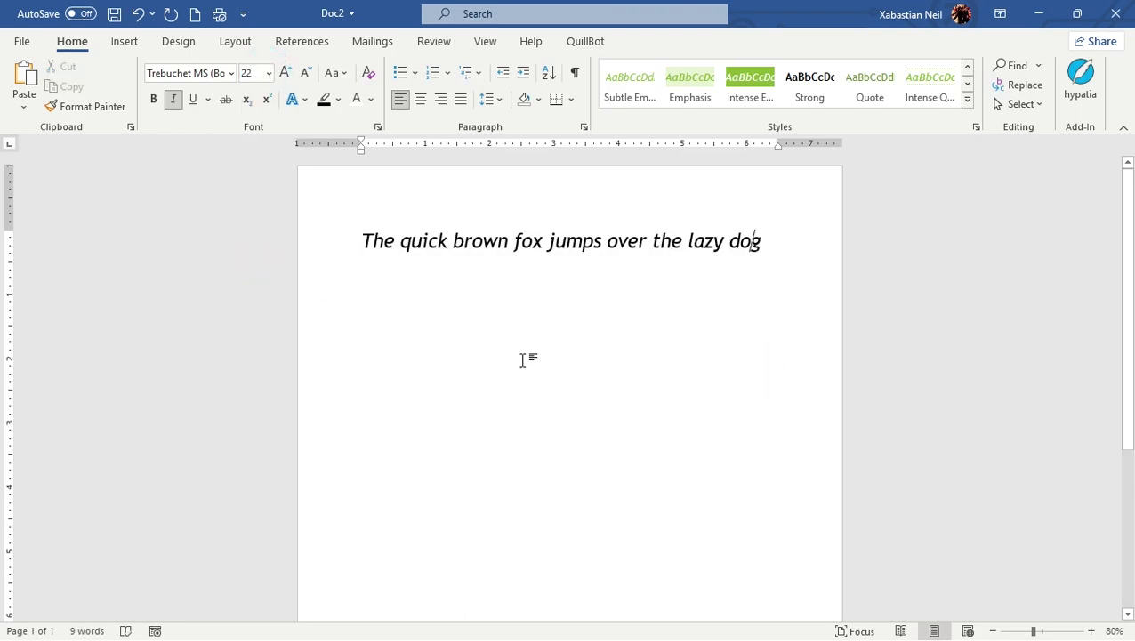
# Switch the sentence's italics off and on again, and apply bold and underline to it.
pyautogui.moveTo(774, 239); pyautogui.dragTo(326, 228)
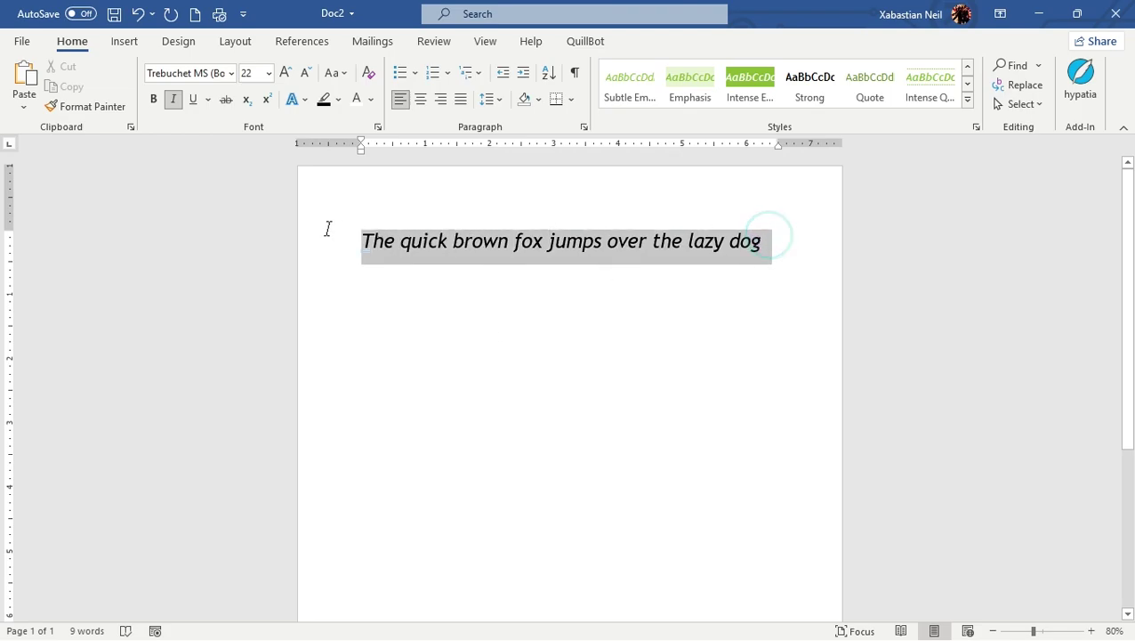
pyautogui.click(173, 99)
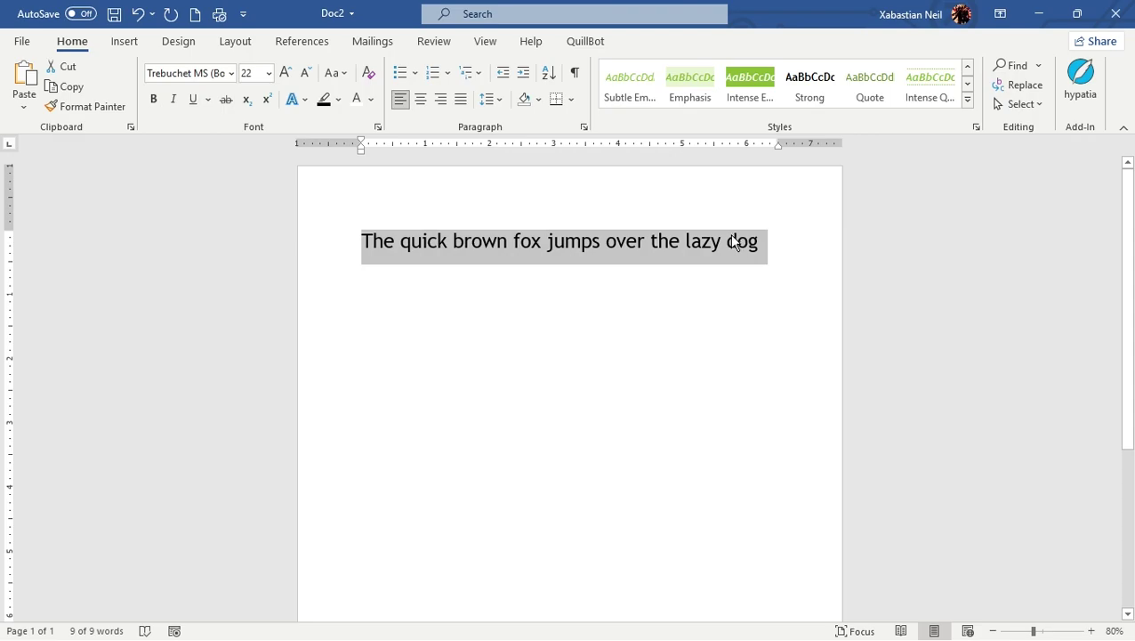
pyautogui.click(172, 98)
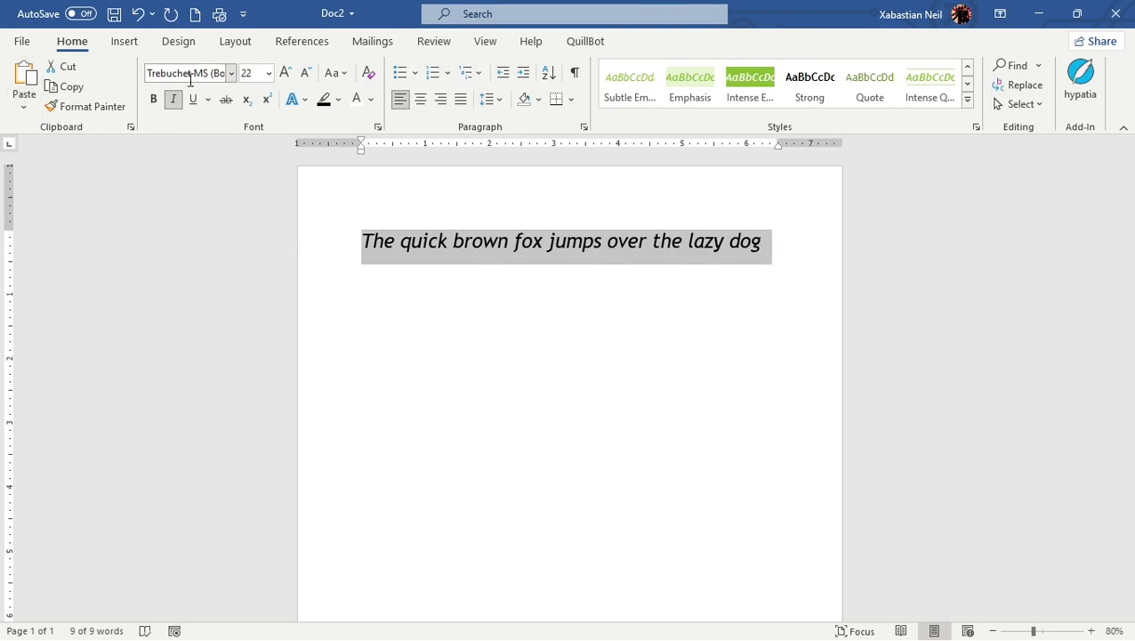
pyautogui.click(150, 102)
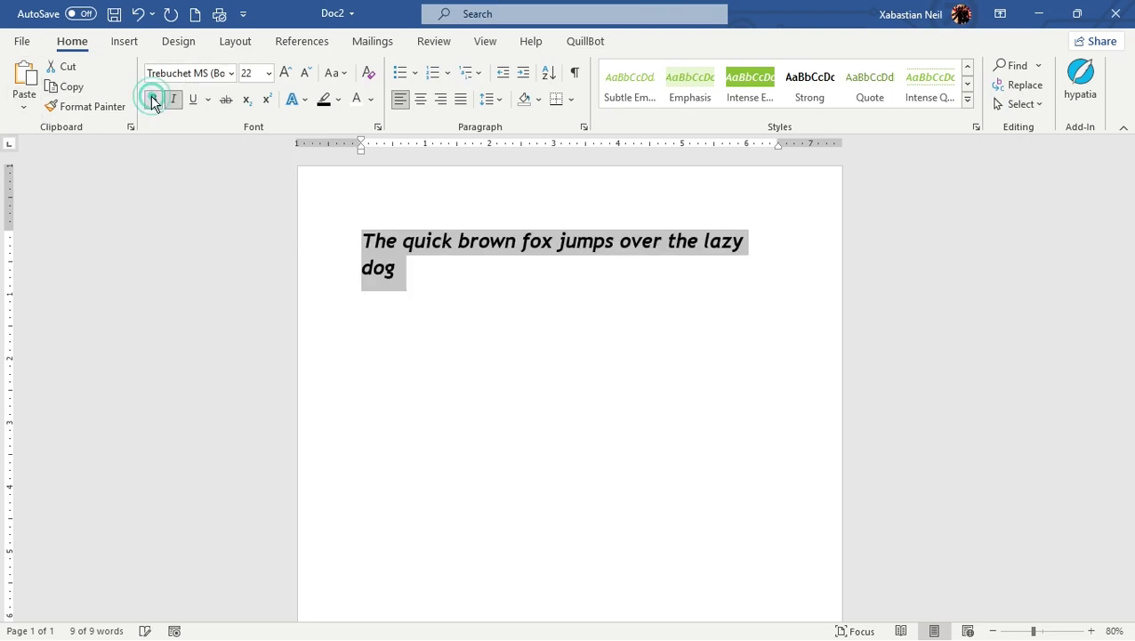
pyautogui.click(192, 101)
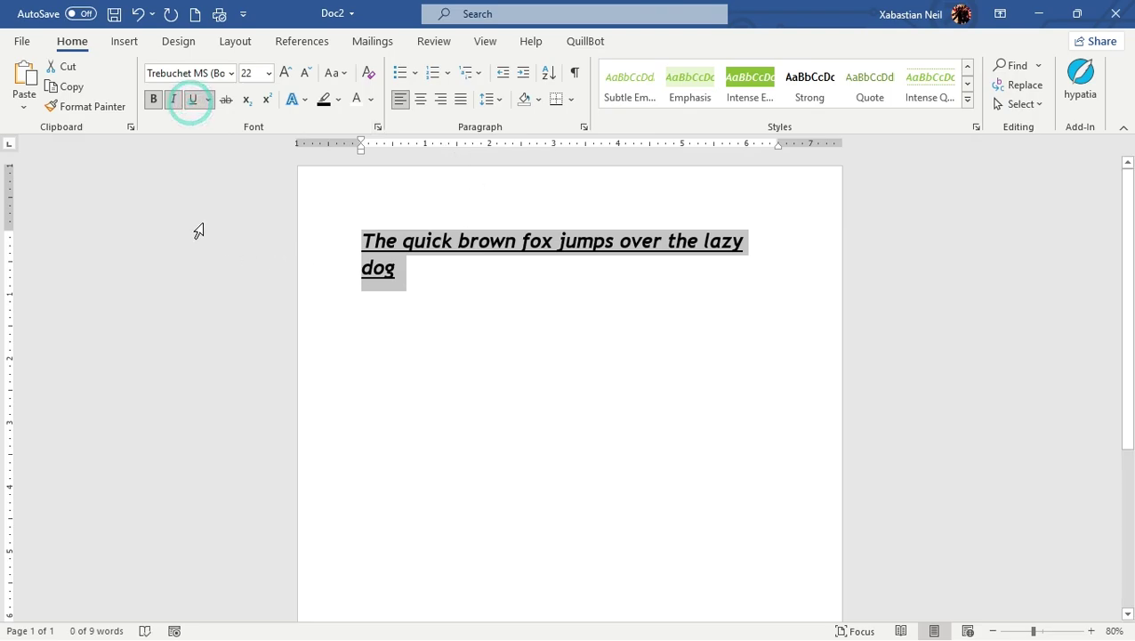
# Set the font size of the bold, underlined sentence to 20.
pyautogui.click(269, 73)
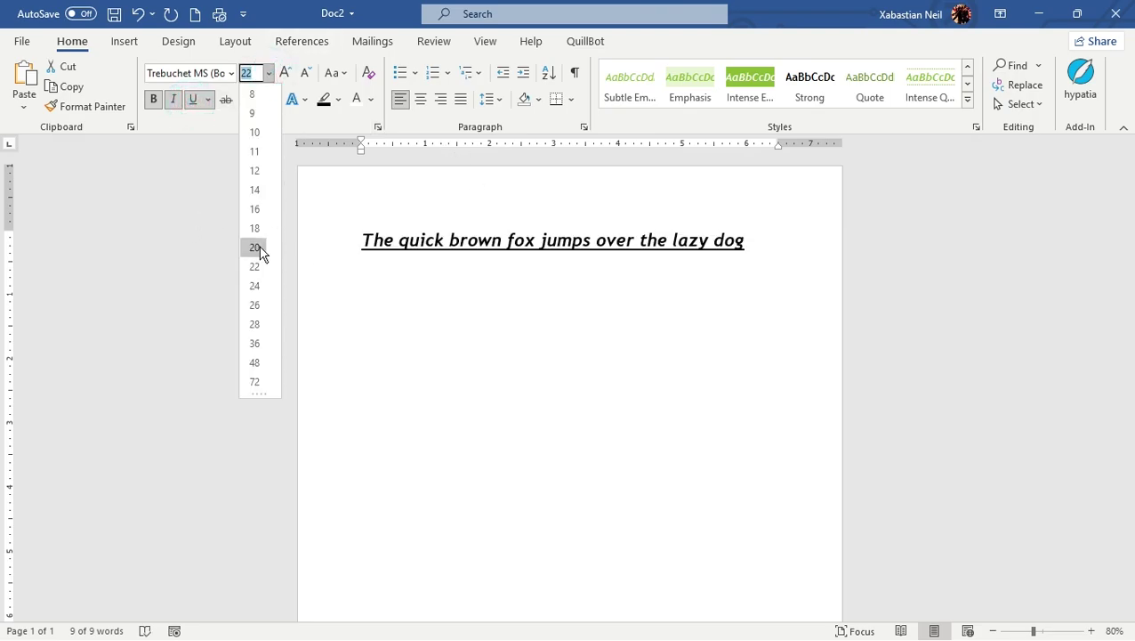
pyautogui.click(256, 246)
pyautogui.click(656, 326)
pyautogui.moveTo(779, 245); pyautogui.dragTo(332, 251)
pyautogui.click(423, 404)
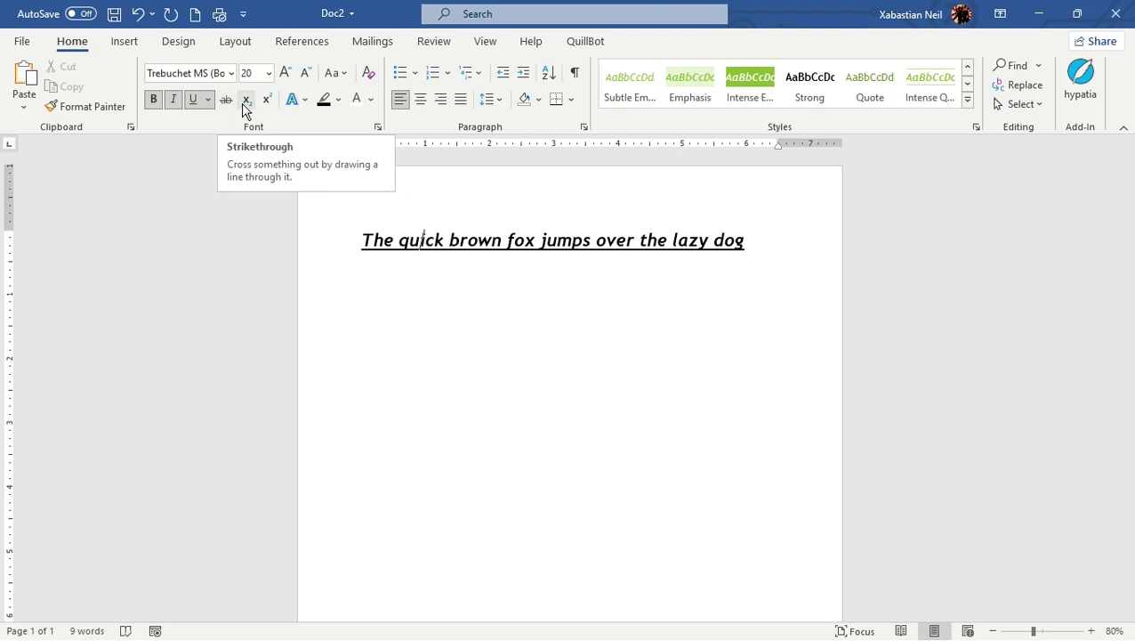
# Change the font of the whole sentence to Kunstler Script.
pyautogui.moveTo(761, 247); pyautogui.dragTo(241, 258)
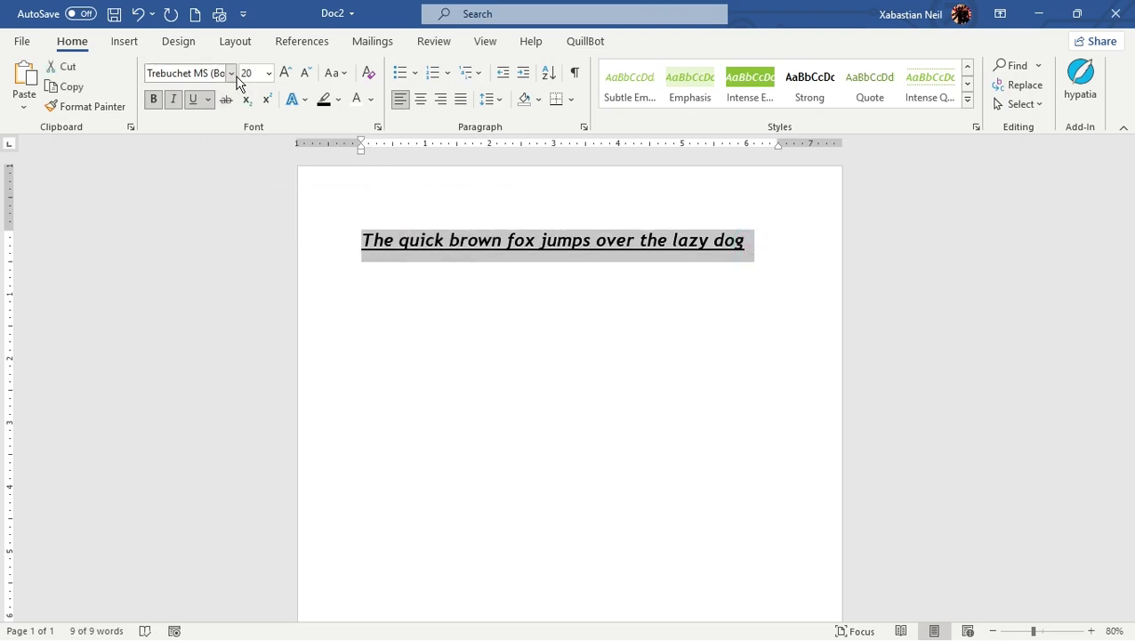
pyautogui.click(234, 76)
pyautogui.scroll(-5, 312, 238)
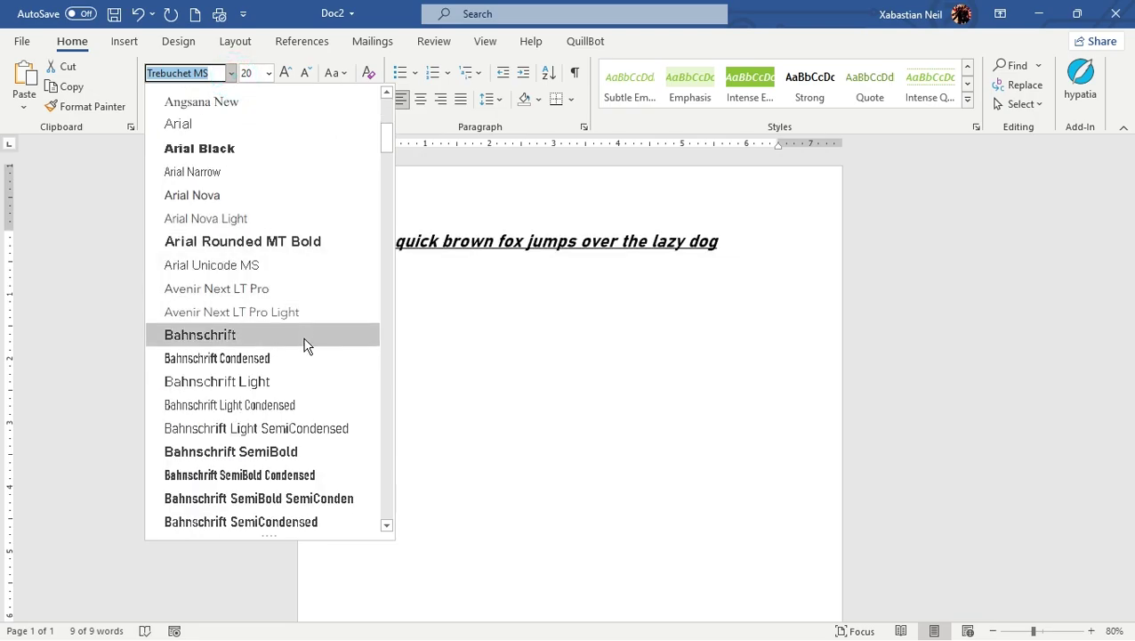
pyautogui.scroll(-20, 271, 413)
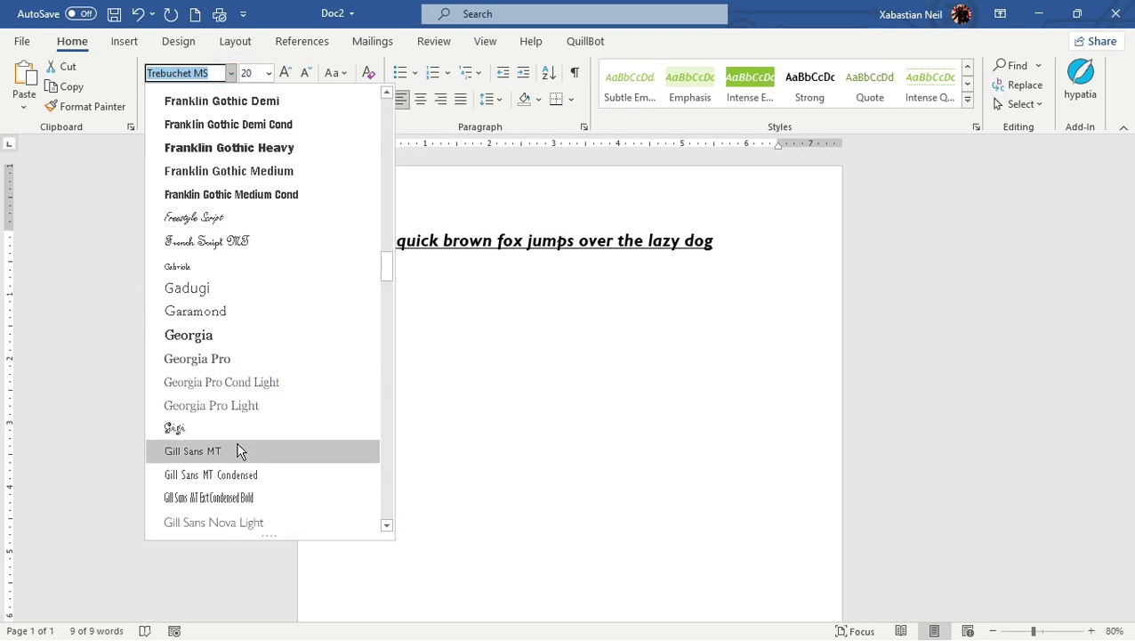
pyautogui.scroll(-10, 269, 431)
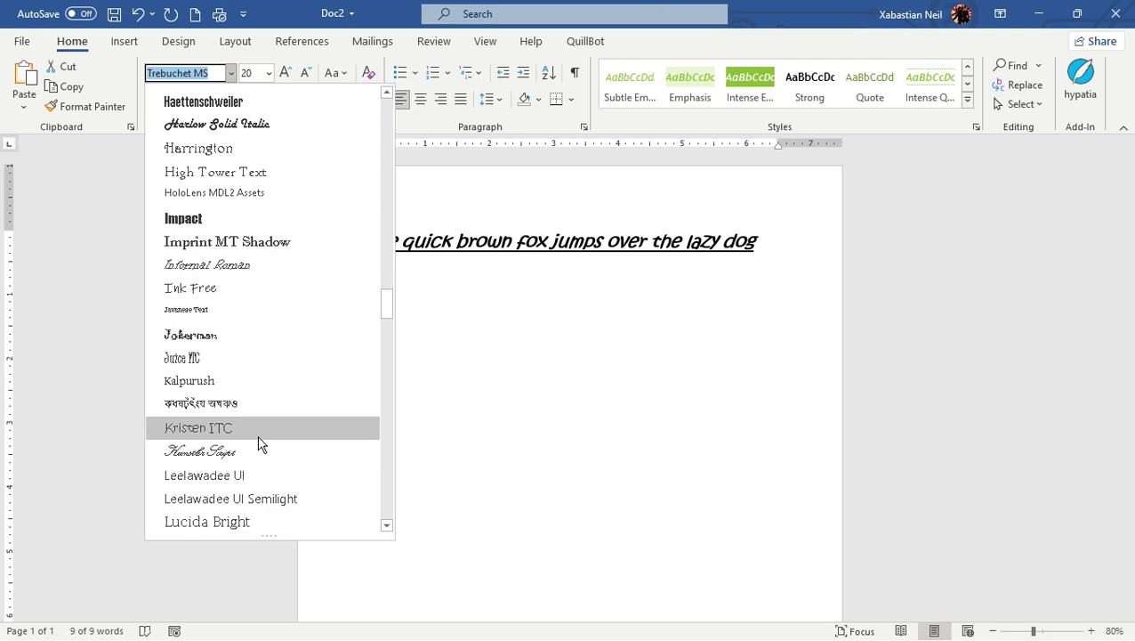
pyautogui.click(249, 451)
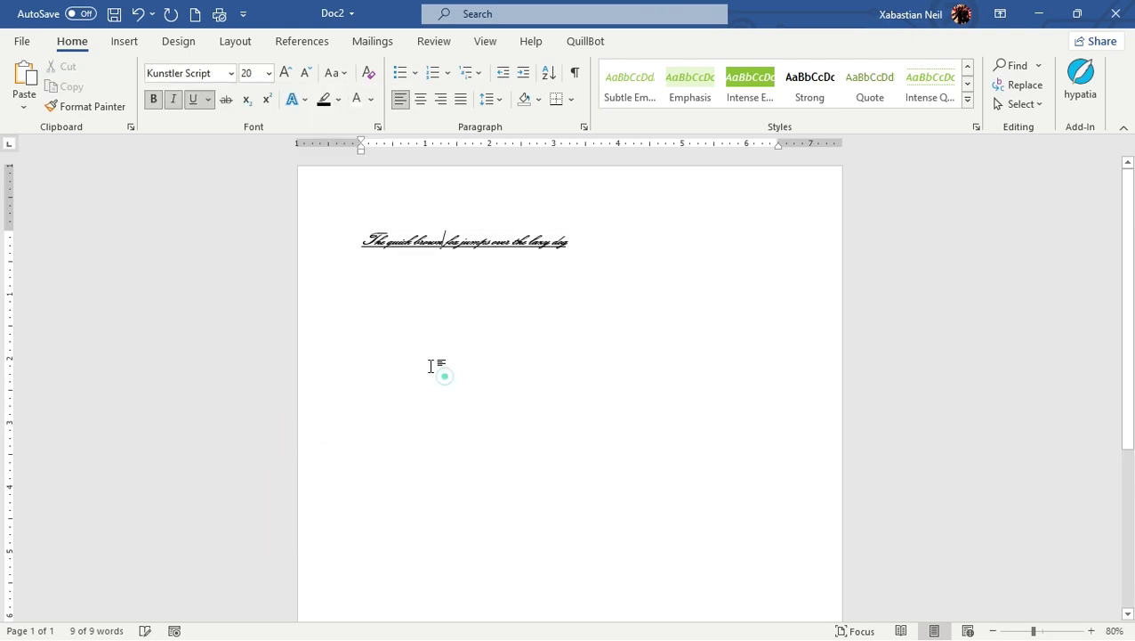
# Change the sentence's font to Copperplate Gothic Bold.
pyautogui.click(269, 73)
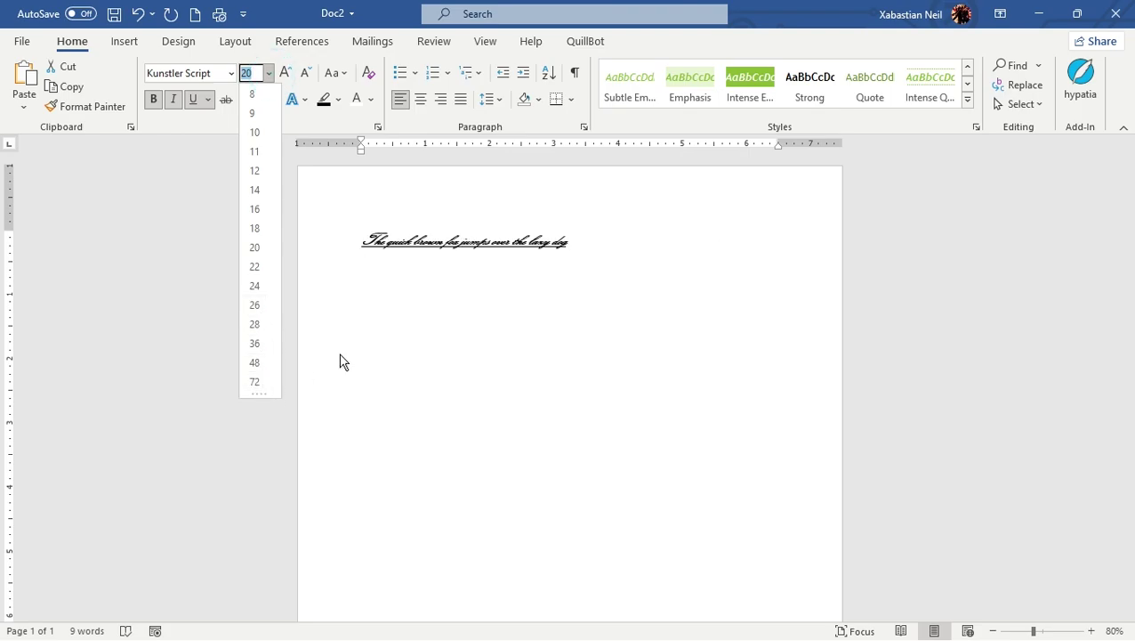
pyautogui.click(218, 72)
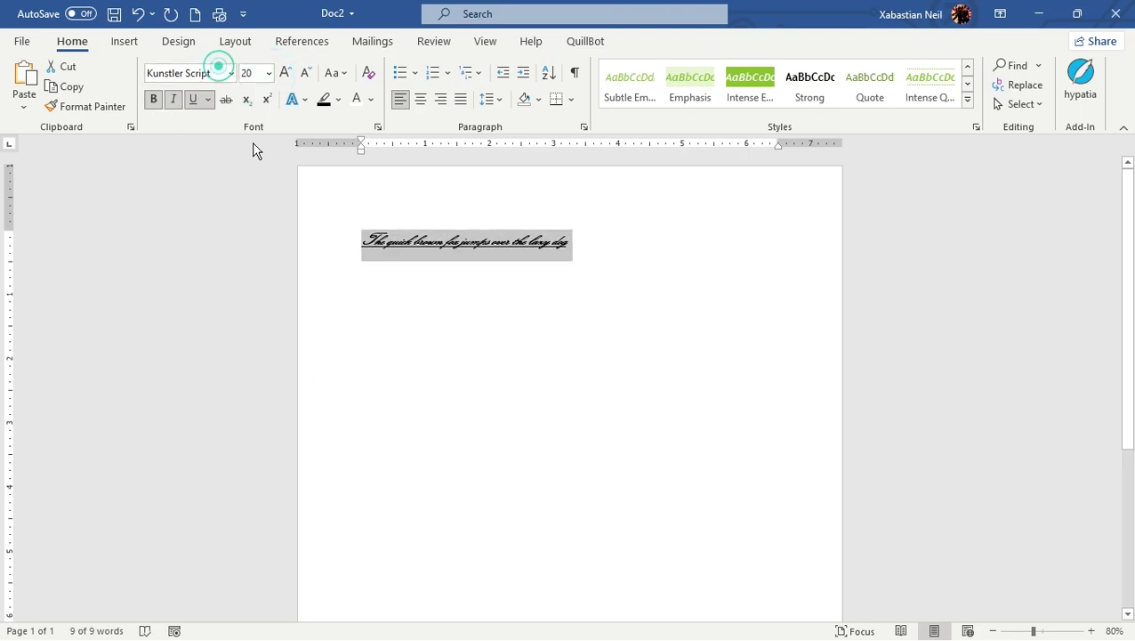
pyautogui.click(230, 73)
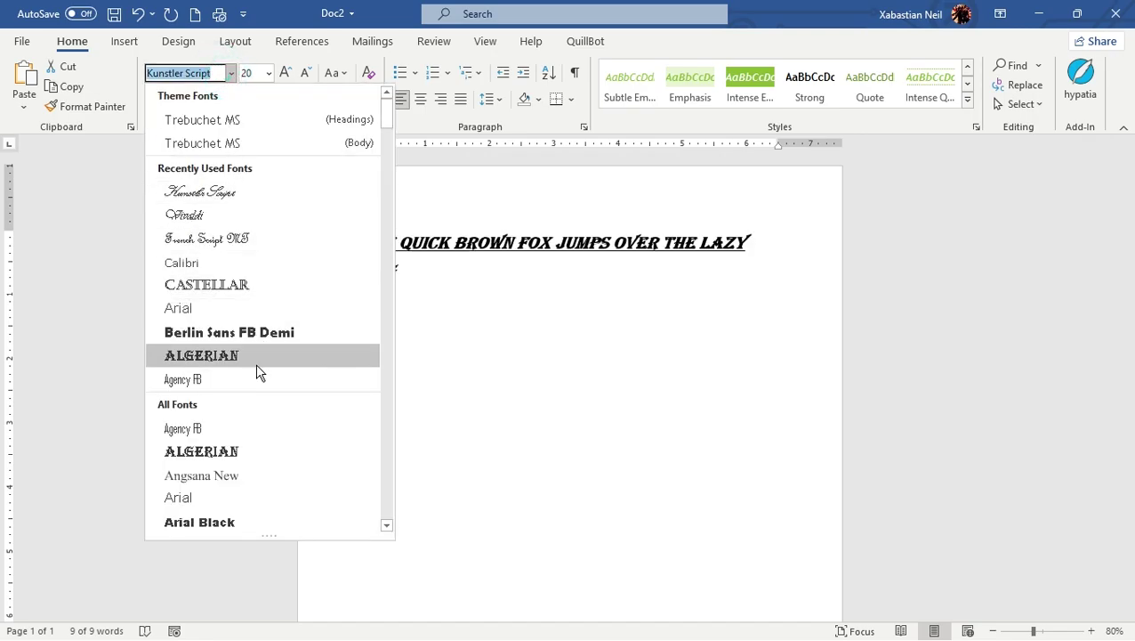
pyautogui.scroll(-12, 256, 371)
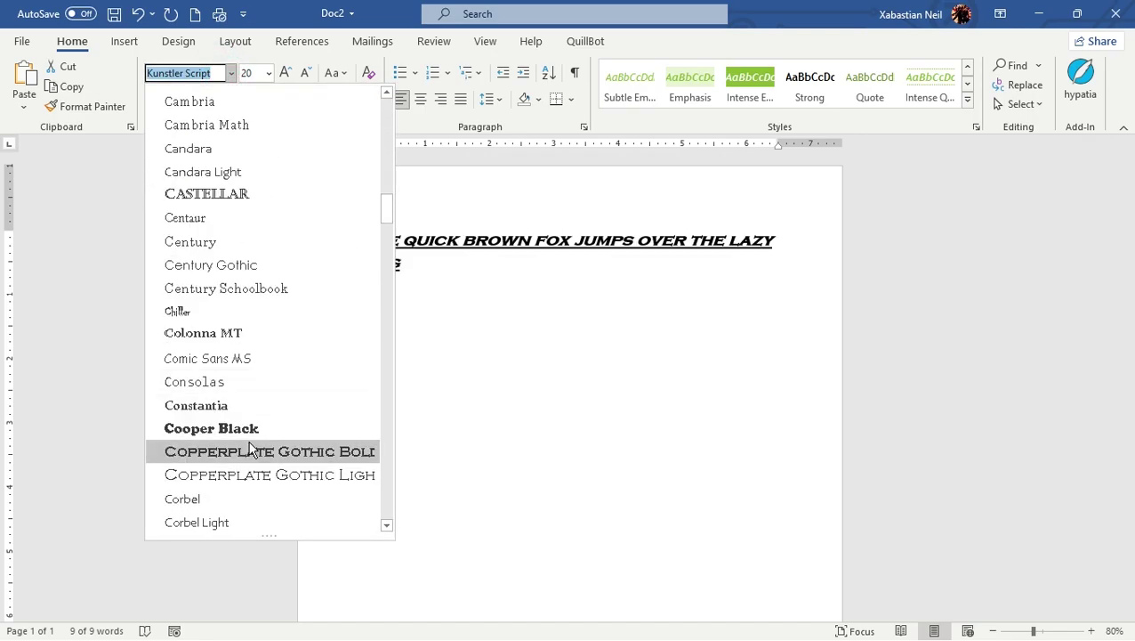
pyautogui.click(253, 448)
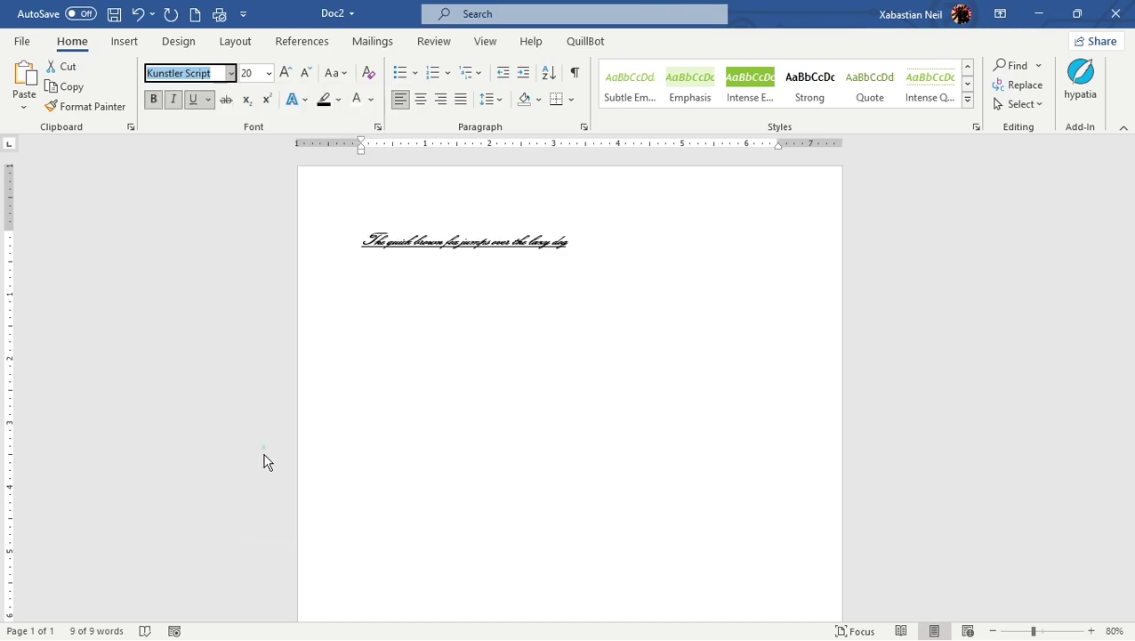
pyautogui.click(420, 349)
# Increase the font size of the whole sentence step by step to 36.
pyautogui.moveTo(423, 266); pyautogui.dragTo(295, 222)
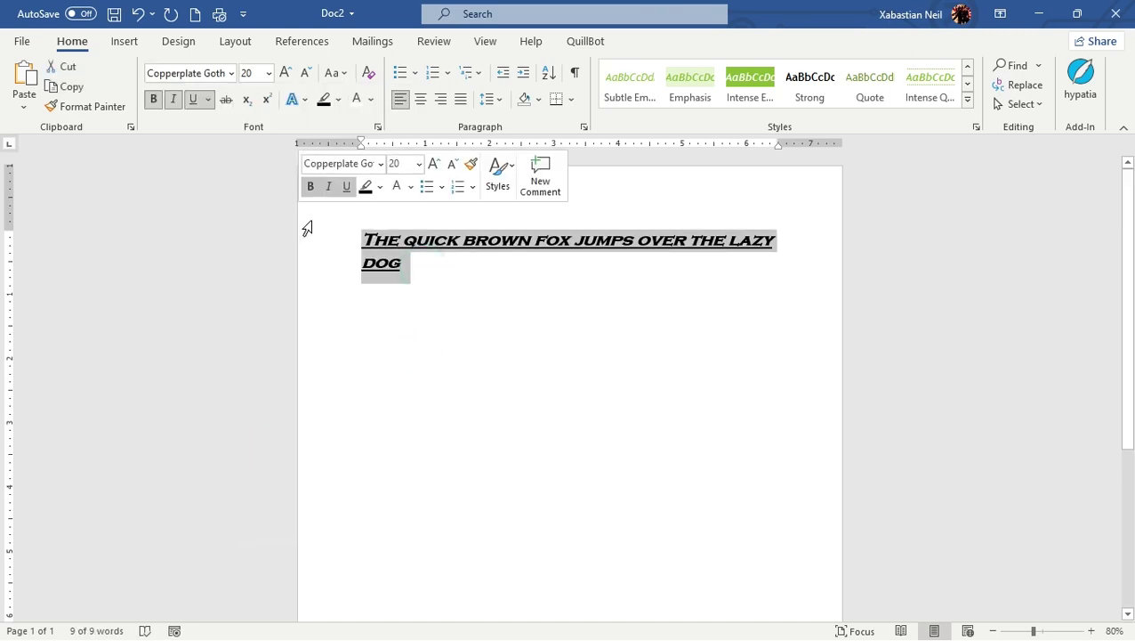
pyautogui.click(285, 72)
pyautogui.click(285, 72)
pyautogui.click(285, 72)
pyautogui.click(285, 72)
pyautogui.click(285, 72)
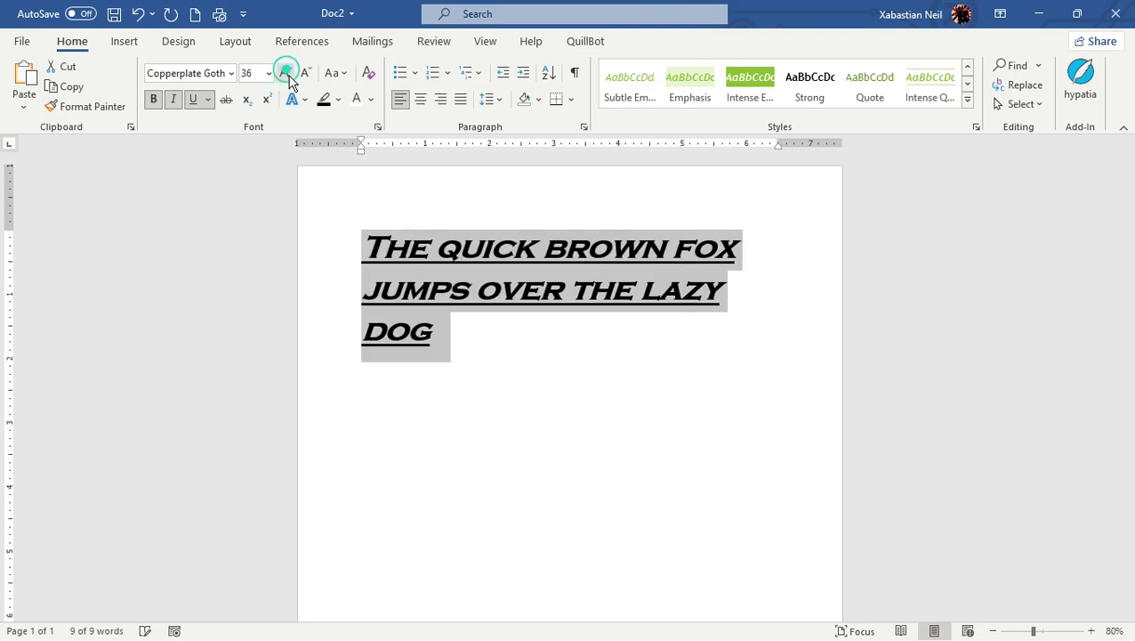
pyautogui.click(694, 474)
pyautogui.tripleClick(640, 353)
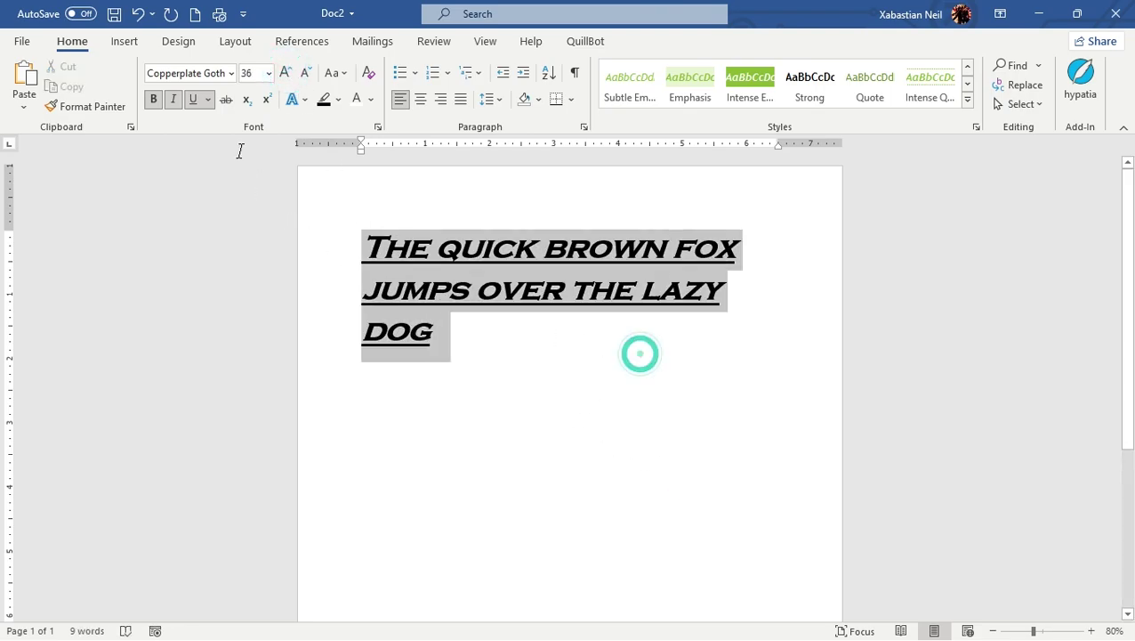
pyautogui.moveTo(501, 336); pyautogui.dragTo(362, 229)
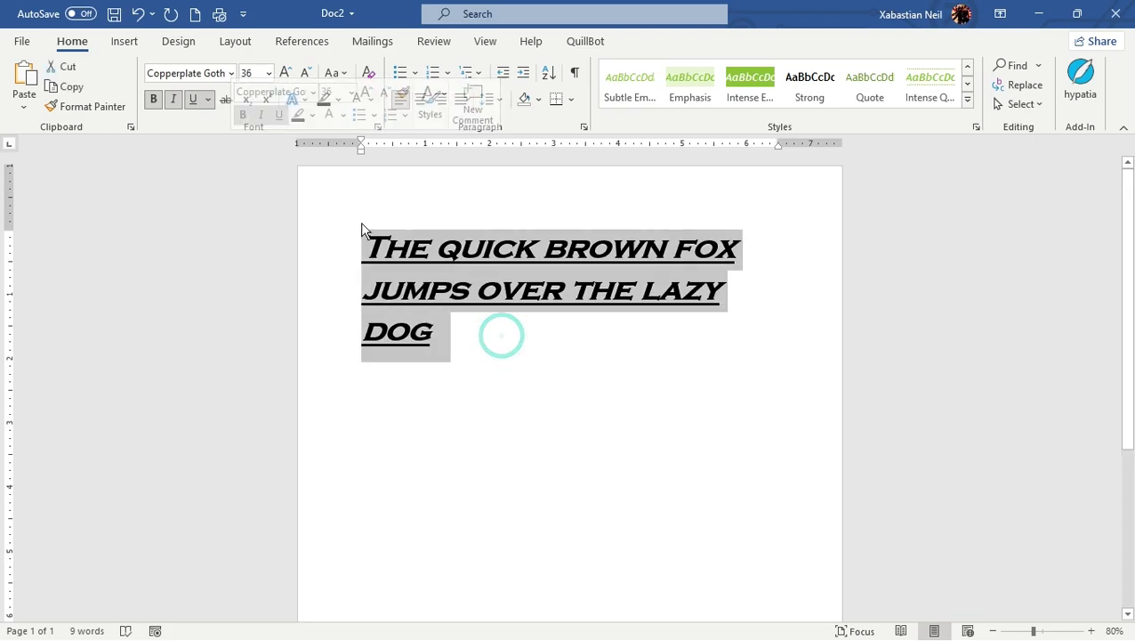
pyautogui.click(603, 369)
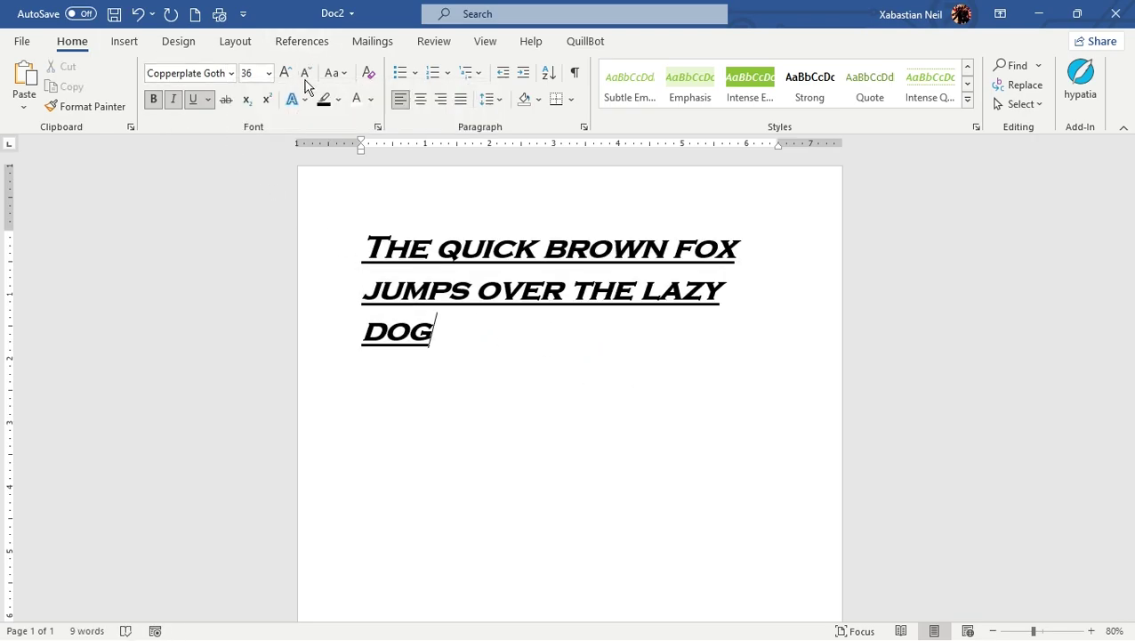
# Try enlarging the font size in repeated increments and reducing it back to 36.
pyautogui.click(286, 73)
pyautogui.click(286, 73)
pyautogui.click(286, 72)
pyautogui.click(285, 73)
pyautogui.click(286, 73)
pyautogui.click(285, 73)
pyautogui.click(285, 73)
pyautogui.click(286, 73)
pyautogui.click(286, 73)
pyautogui.click(305, 73)
pyautogui.click(306, 73)
pyautogui.click(306, 73)
pyautogui.click(305, 73)
pyautogui.click(305, 73)
pyautogui.click(305, 73)
pyautogui.click(306, 73)
pyautogui.click(306, 73)
pyautogui.click(413, 305)
pyautogui.click(491, 341)
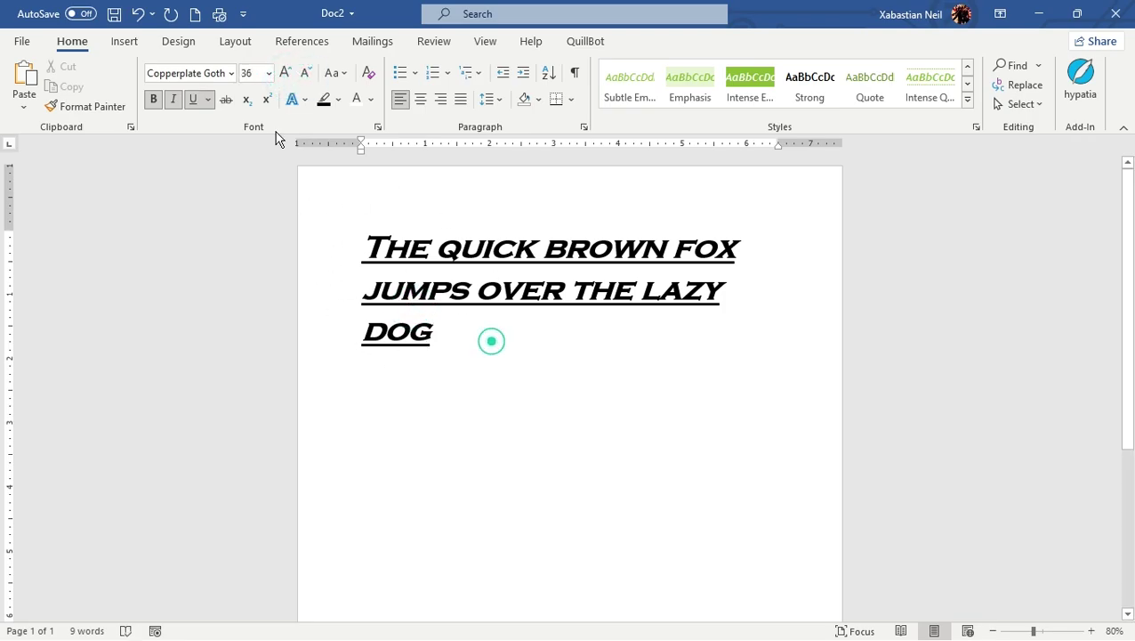
# Select the whole sentence and review the available underline styles and the additional underline options in the Font dialog.
pyautogui.click(207, 100)
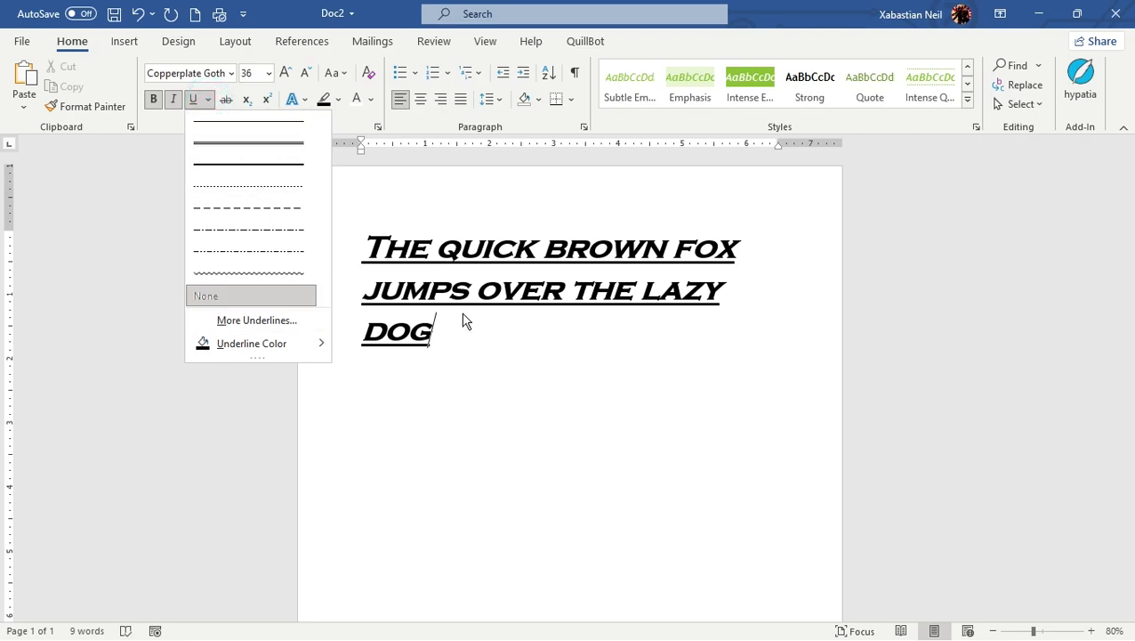
pyautogui.click(446, 332)
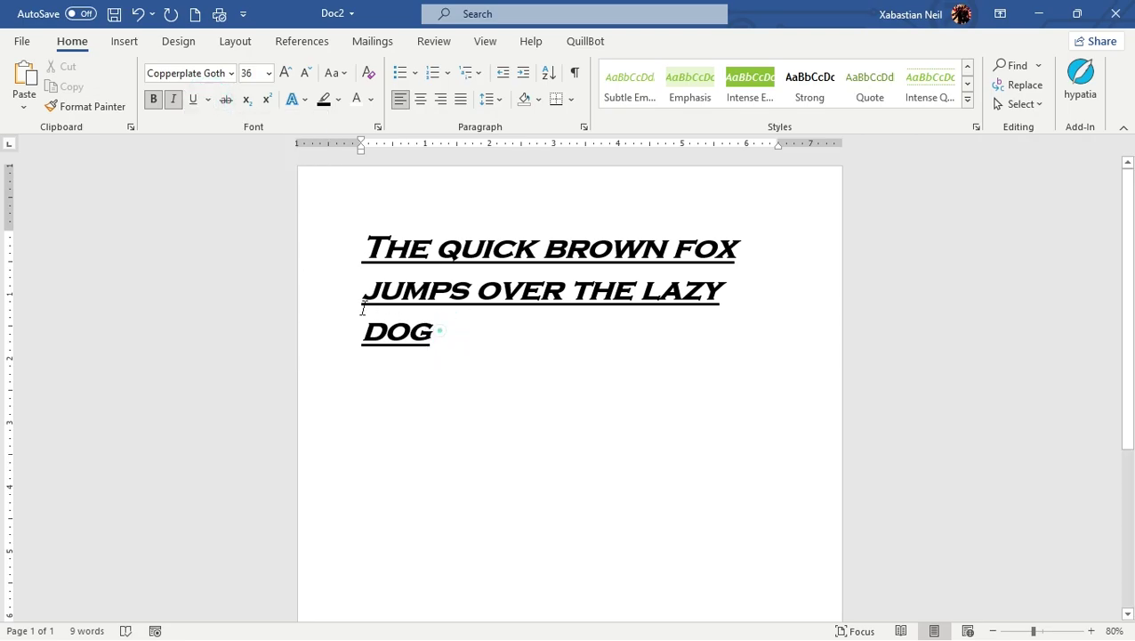
pyautogui.tripleClick(440, 331)
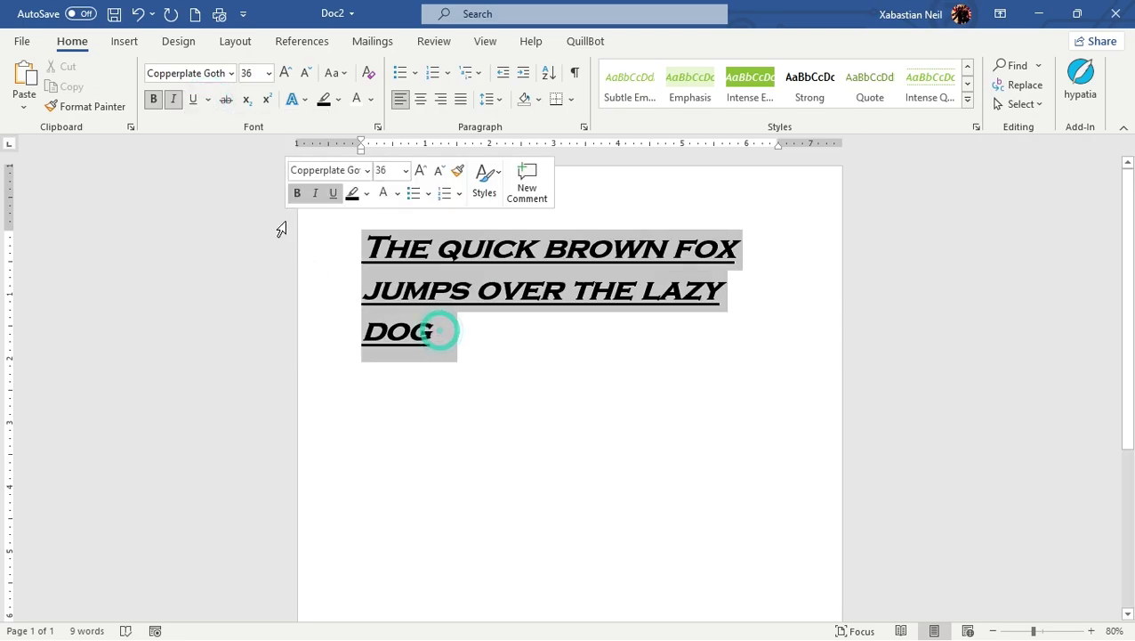
pyautogui.click(208, 100)
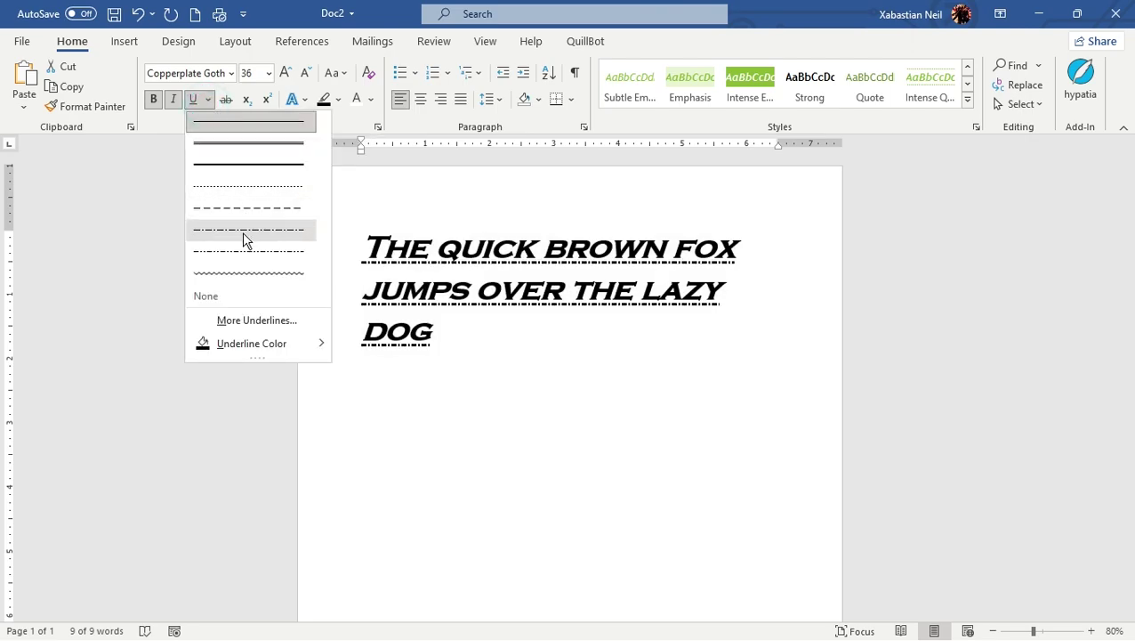
pyautogui.click(252, 322)
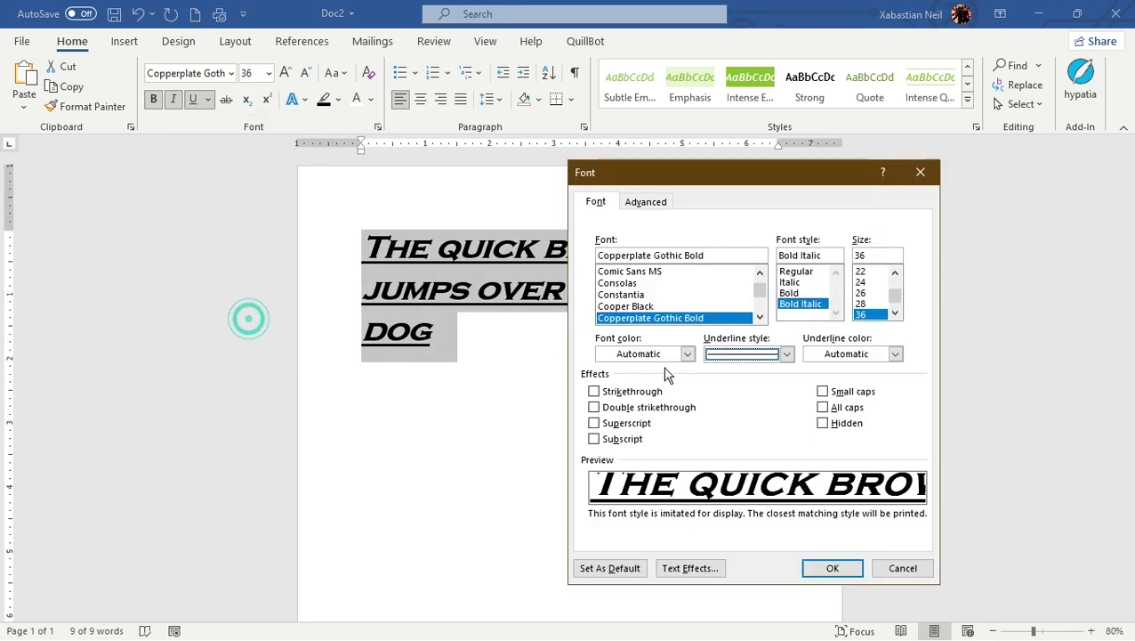
pyautogui.click(921, 175)
# Apply the dash-dot underline style to the whole sentence.
pyautogui.click(206, 101)
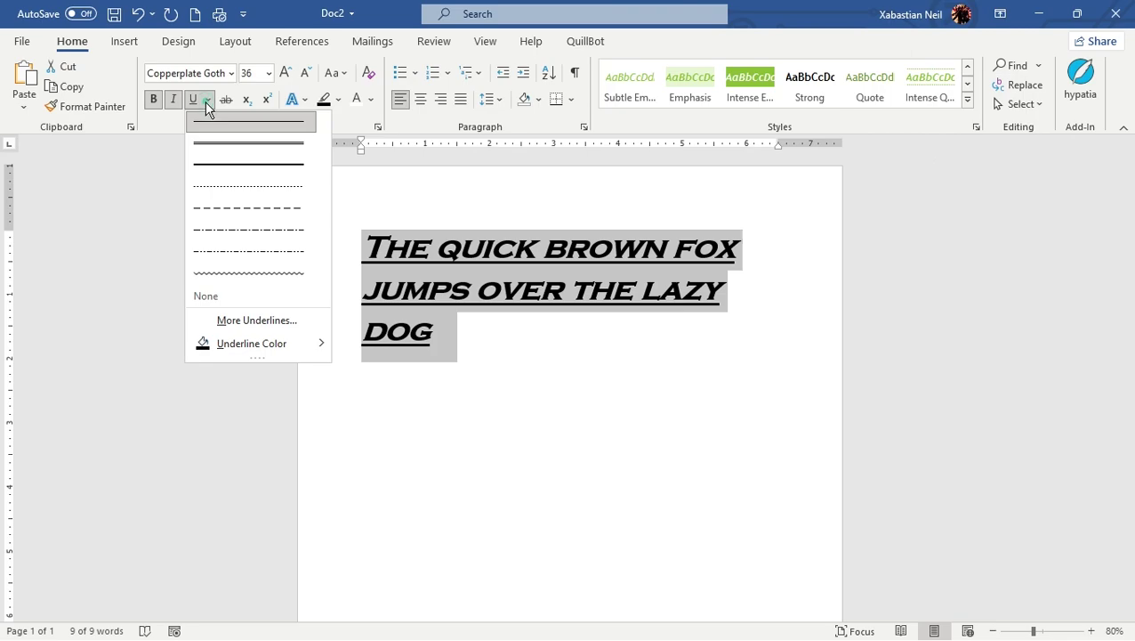
pyautogui.click(294, 229)
pyautogui.click(538, 398)
pyautogui.moveTo(483, 342); pyautogui.dragTo(274, 224)
pyautogui.click(525, 346)
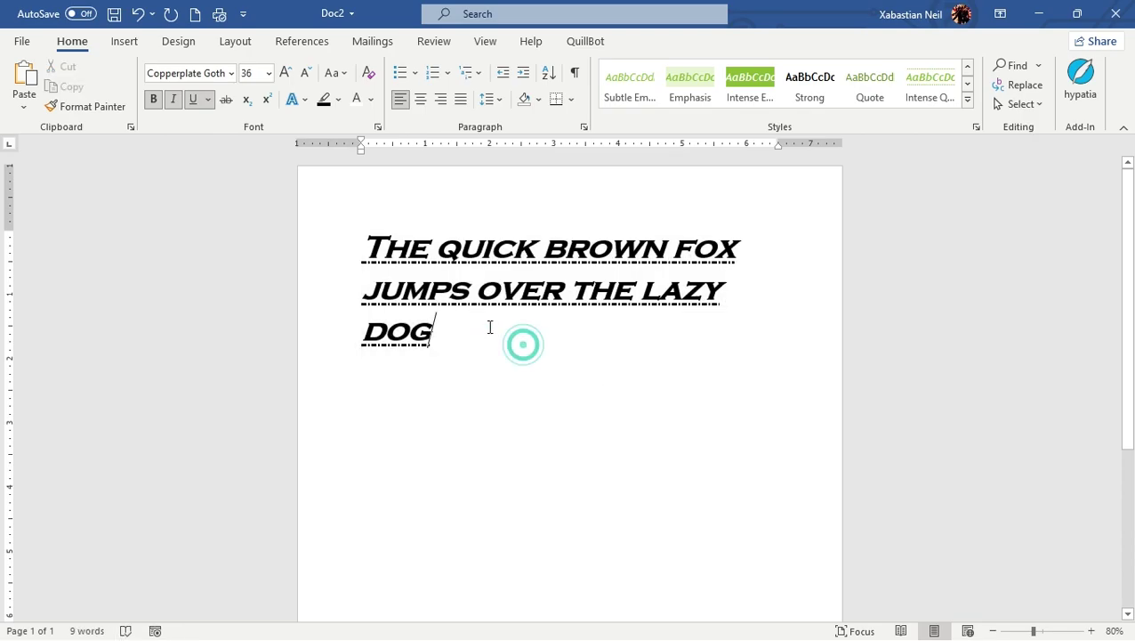
# Try out the formatting with a few test letters after the word "dog" and erase them.
pyautogui.write('B')
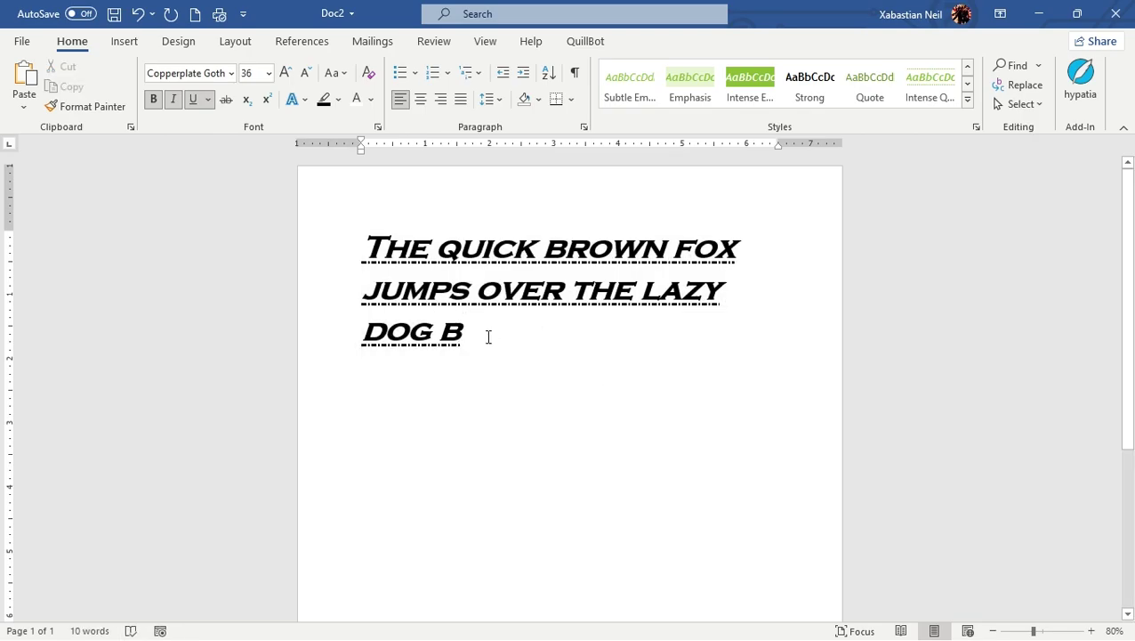
pyautogui.press('BackSpace')
pyautogui.press('BackSpace')
pyautogui.write('SFHSFJ')
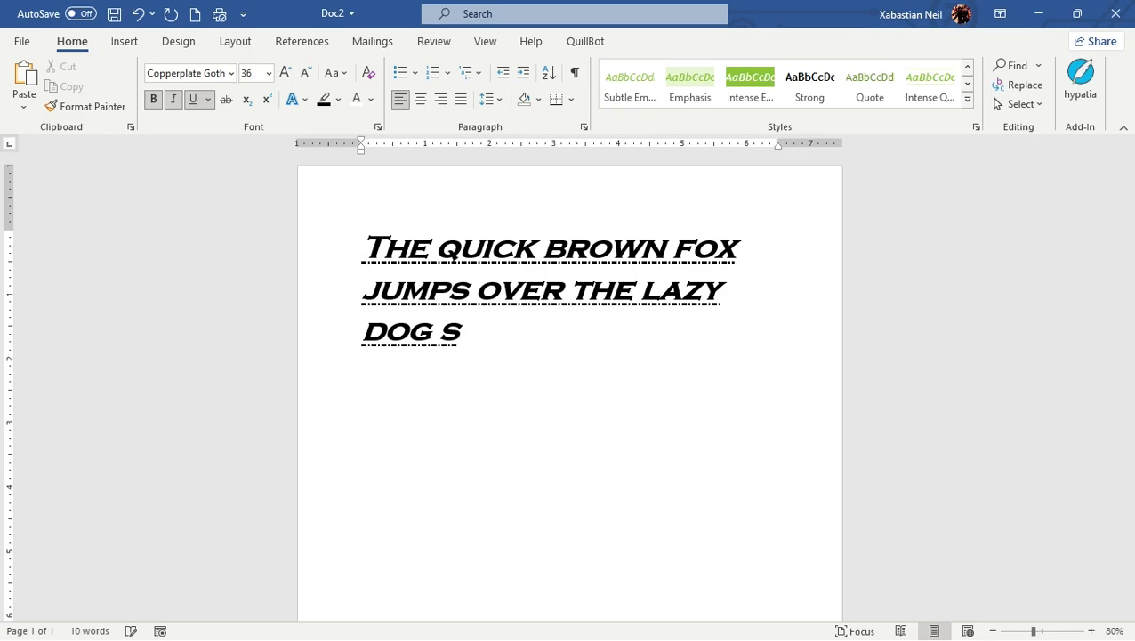
pyautogui.press('BackSpace')
pyautogui.press('BackSpace')
pyautogui.press('BackSpace')
pyautogui.press('BackSpace')
pyautogui.press('BackSpace')
pyautogui.press('BackSpace')
pyautogui.press('BackSpace')
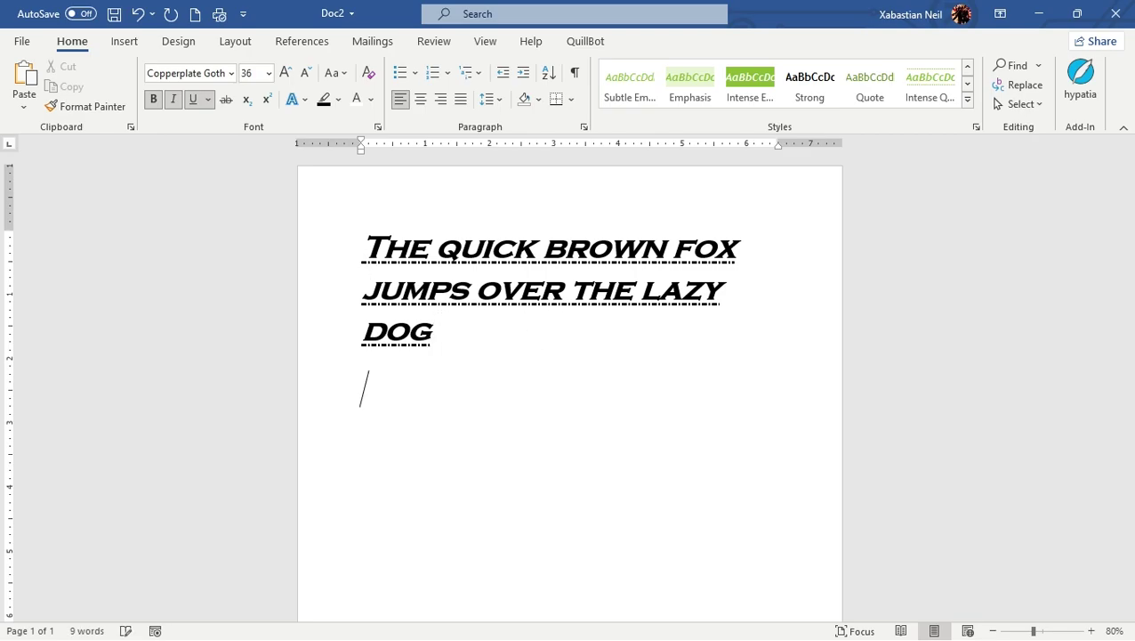
# Enter a string of test letters on a new line below the sentence and delete it together with the line.
pyautogui.write('ERTUETUETIRETO')
pyautogui.press('BackSpace')
pyautogui.press('BackSpace')
pyautogui.press('BackSpace')
pyautogui.press('BackSpace')
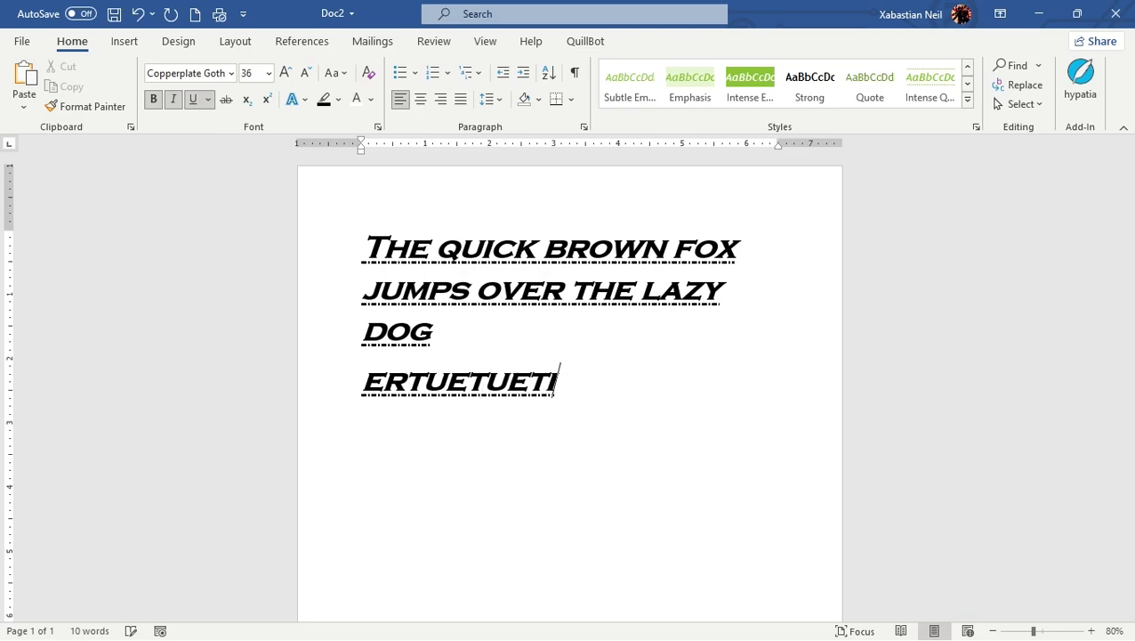
pyautogui.press('BackSpace')
pyautogui.press('BackSpace')
pyautogui.press('BackSpace')
pyautogui.press('BackSpace')
pyautogui.press('BackSpace')
pyautogui.press('BackSpace')
pyautogui.press('BackSpace')
pyautogui.press('BackSpace')
pyautogui.press('BackSpace')
pyautogui.press('BackSpace')
pyautogui.press('BackSpace')
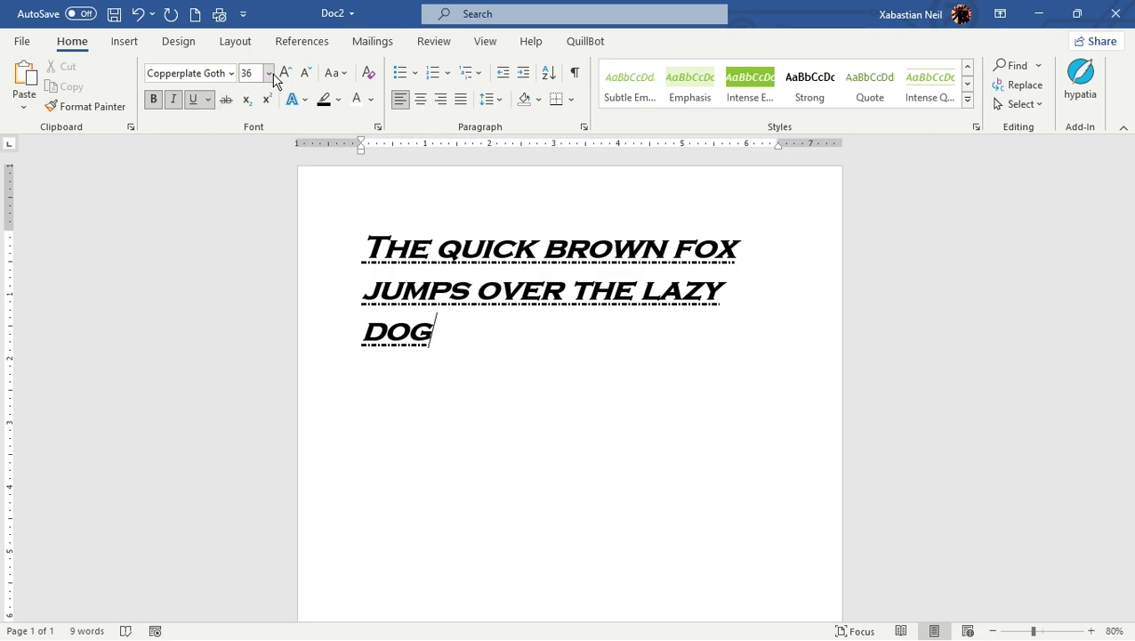
# Apply Sentence case to the whole sentence.
pyautogui.hotkey('ctrl', 'a')
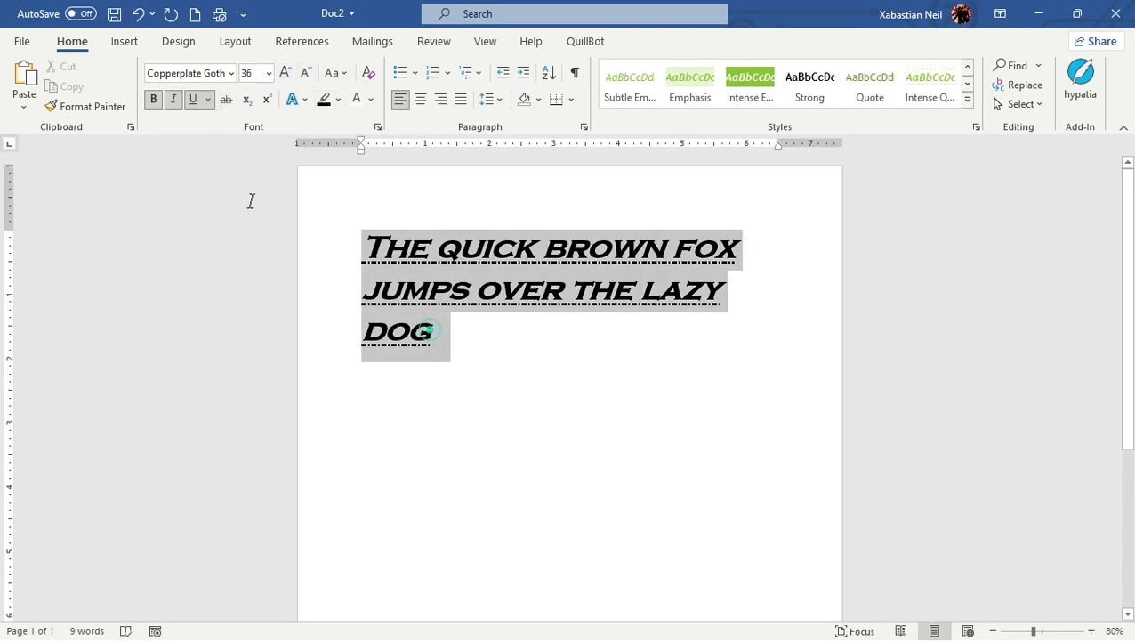
pyautogui.click(337, 73)
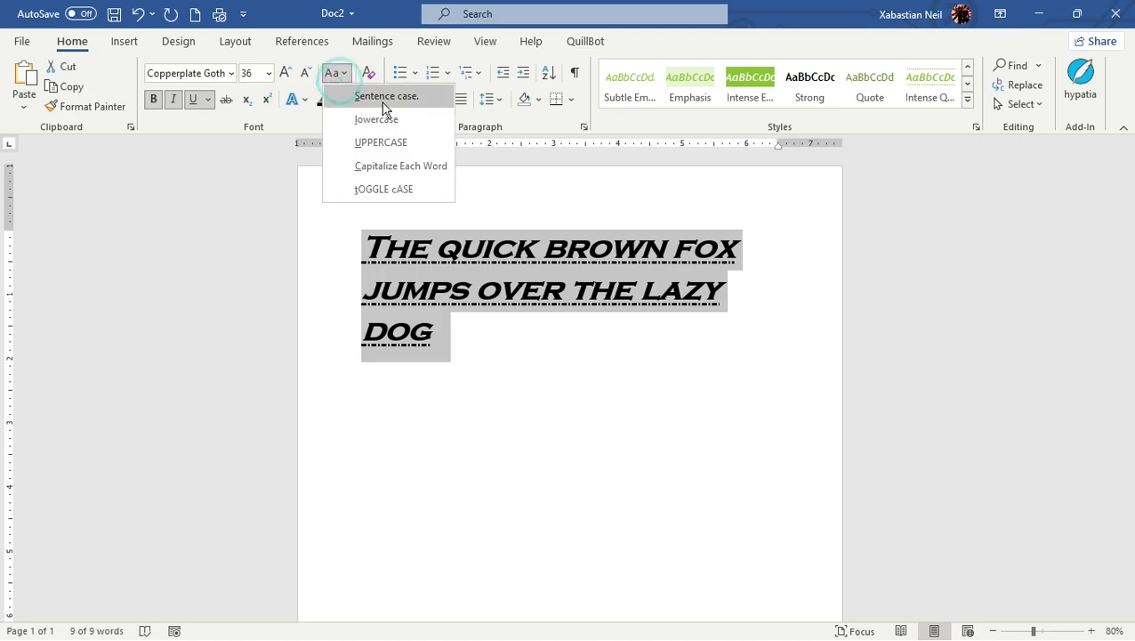
pyautogui.click(389, 97)
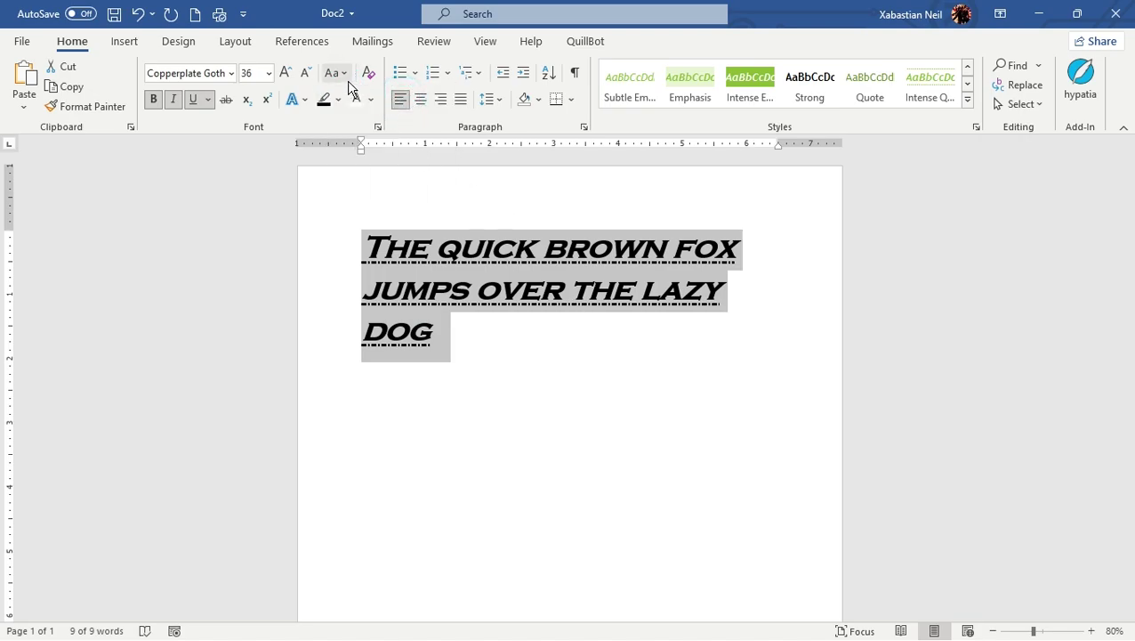
pyautogui.click(337, 73)
pyautogui.click(370, 104)
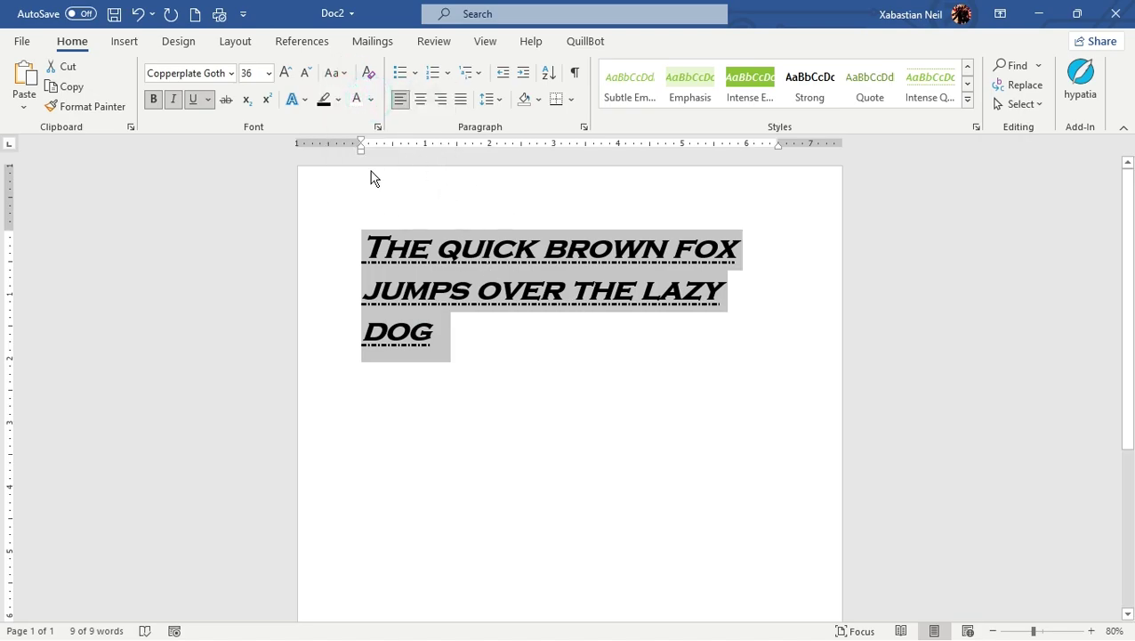
# Try switching bold off for the sentence and turn it back on.
pyautogui.click(152, 98)
pyautogui.click(152, 98)
pyautogui.click(479, 326)
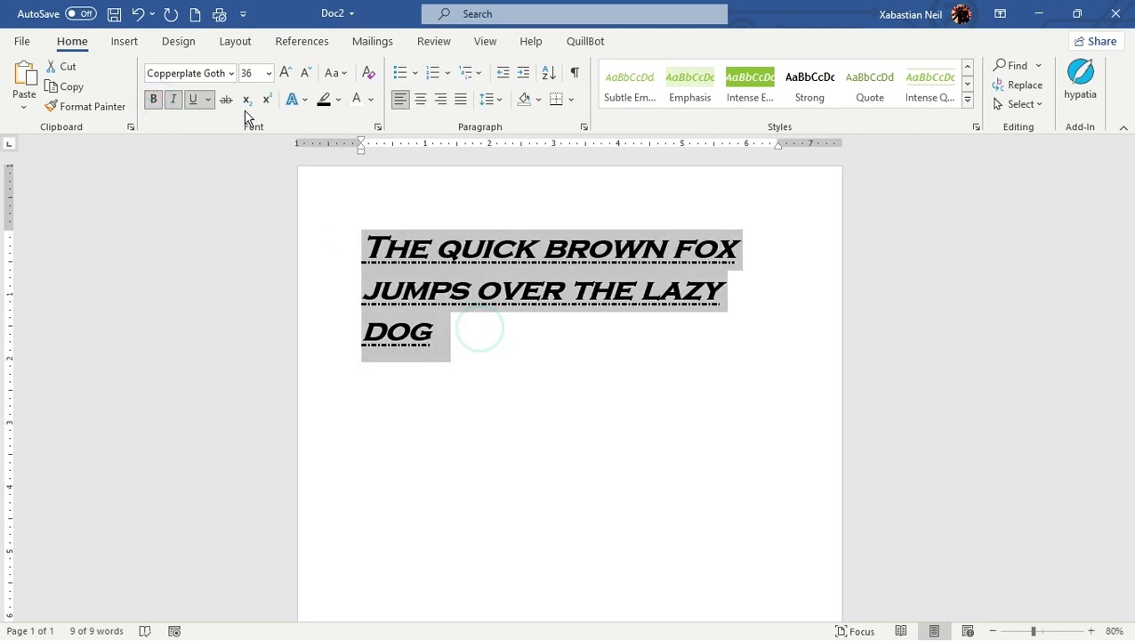
# Change the font of the whole sentence to Bahnschrift.
pyautogui.click(233, 73)
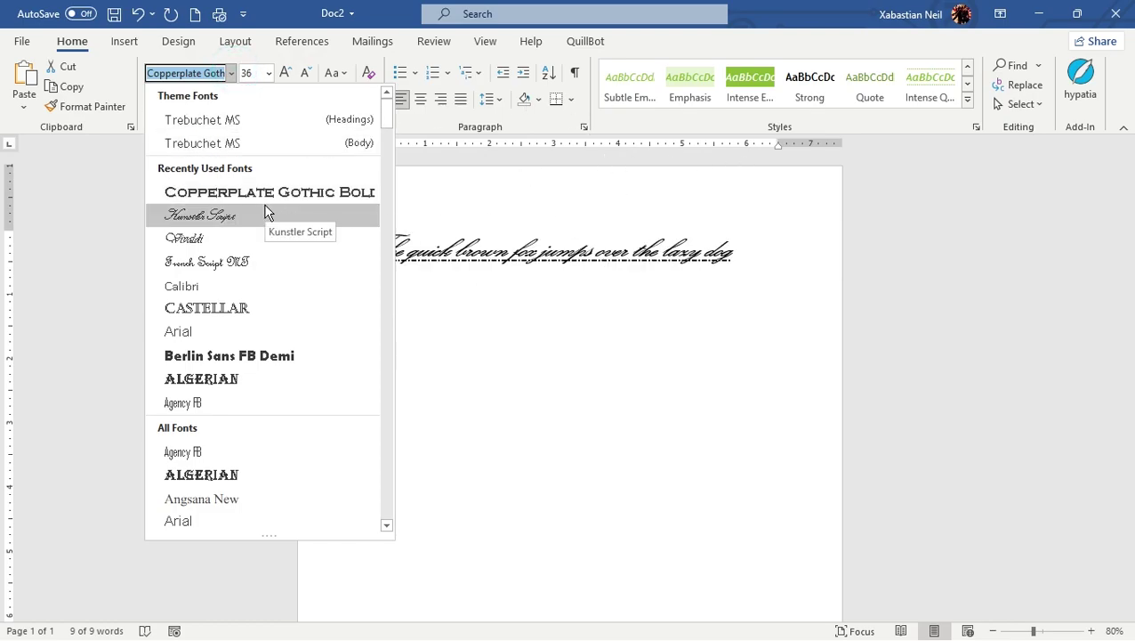
pyautogui.scroll(-5, 264, 210)
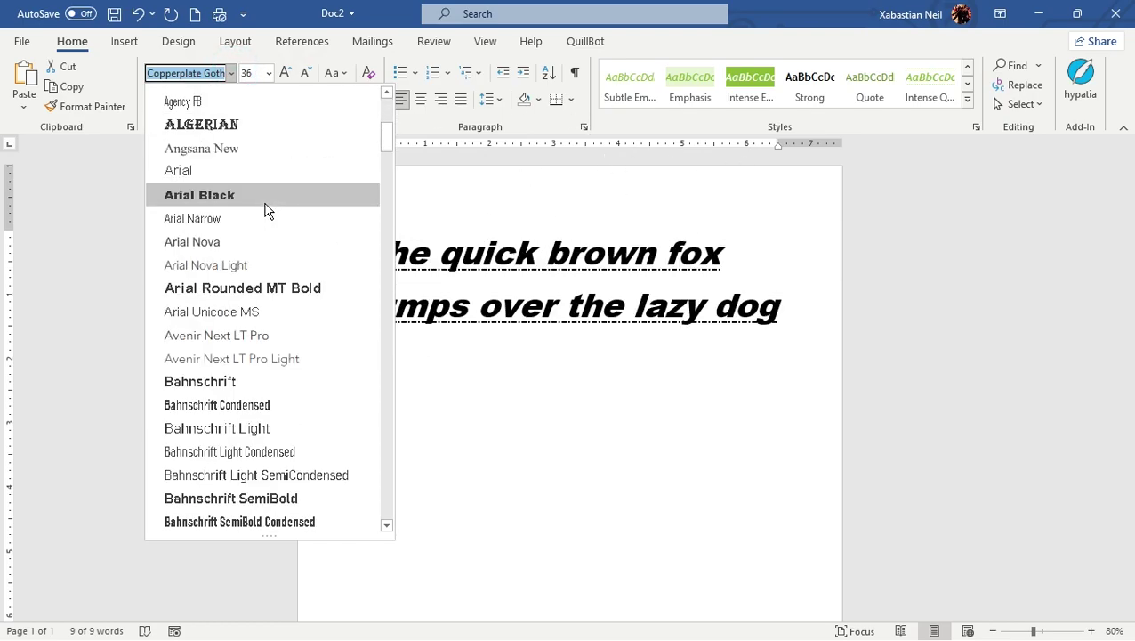
pyautogui.scroll(-4, 249, 207)
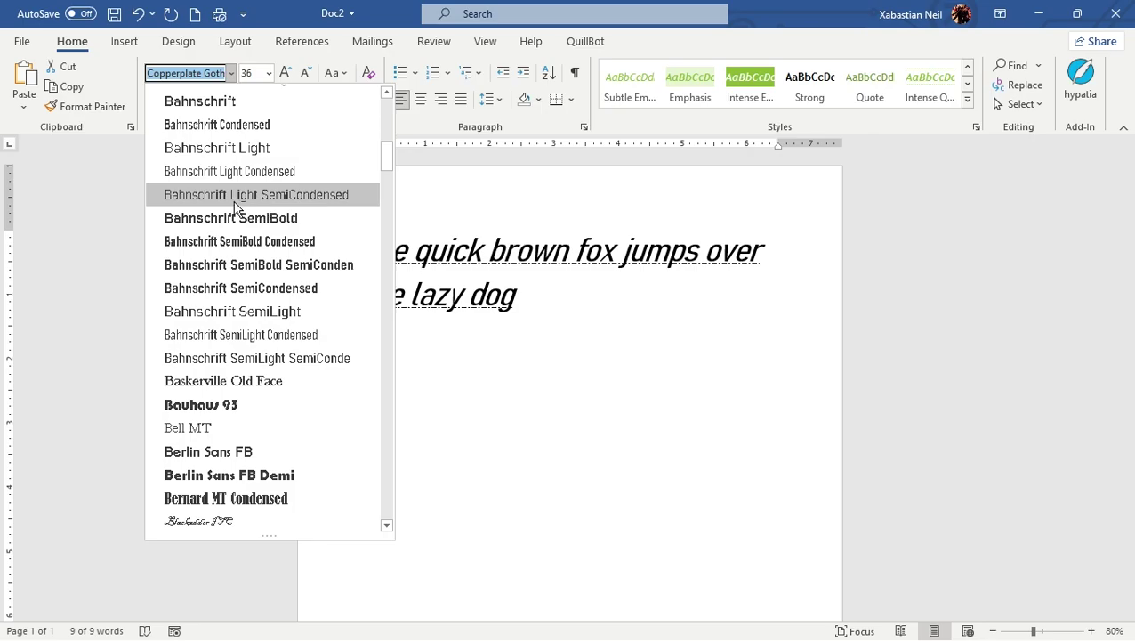
pyautogui.click(227, 108)
pyautogui.click(628, 335)
# Convert the whole sentence to UPPERCASE.
pyautogui.moveTo(372, 235); pyautogui.dragTo(657, 303)
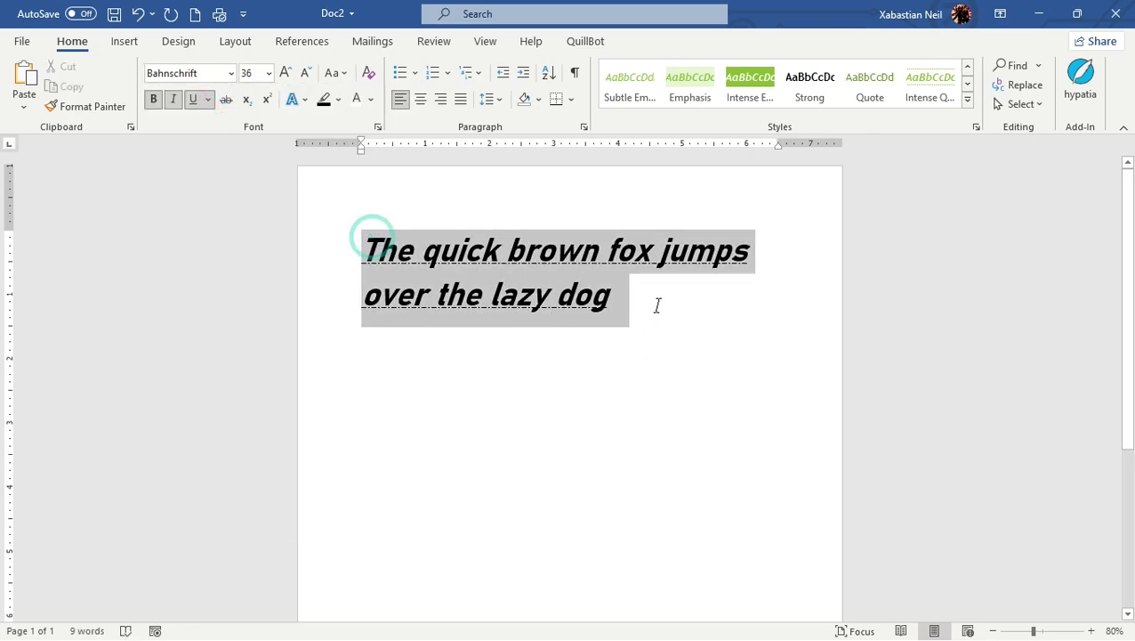
pyautogui.click(346, 78)
pyautogui.click(427, 142)
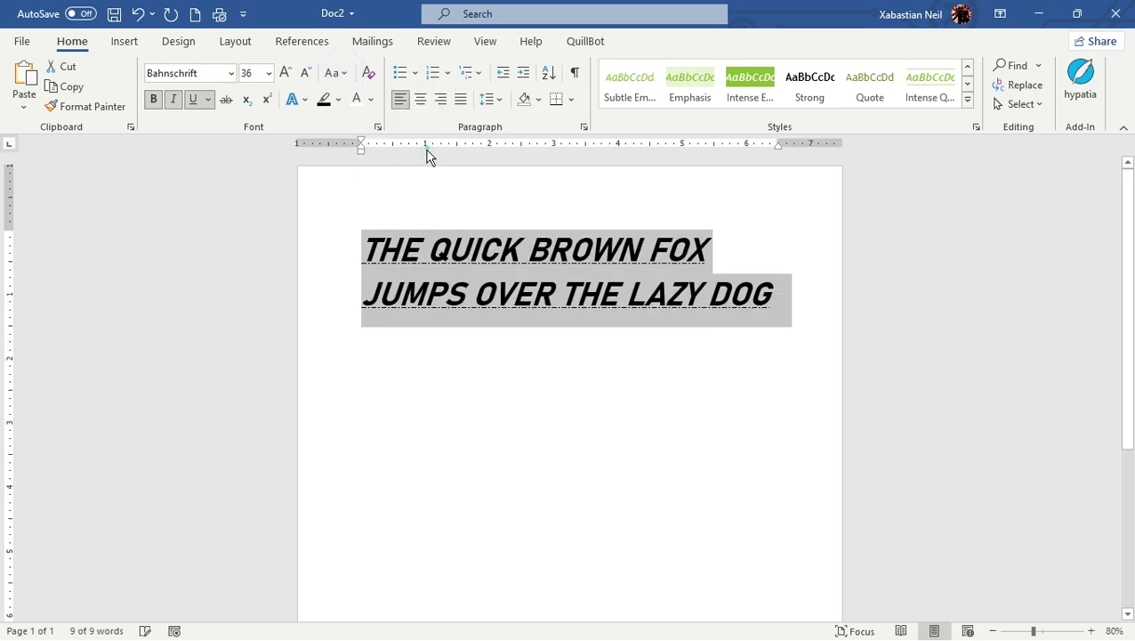
# Set the capitalization of the sentence back to Sentence case.
pyautogui.click(342, 75)
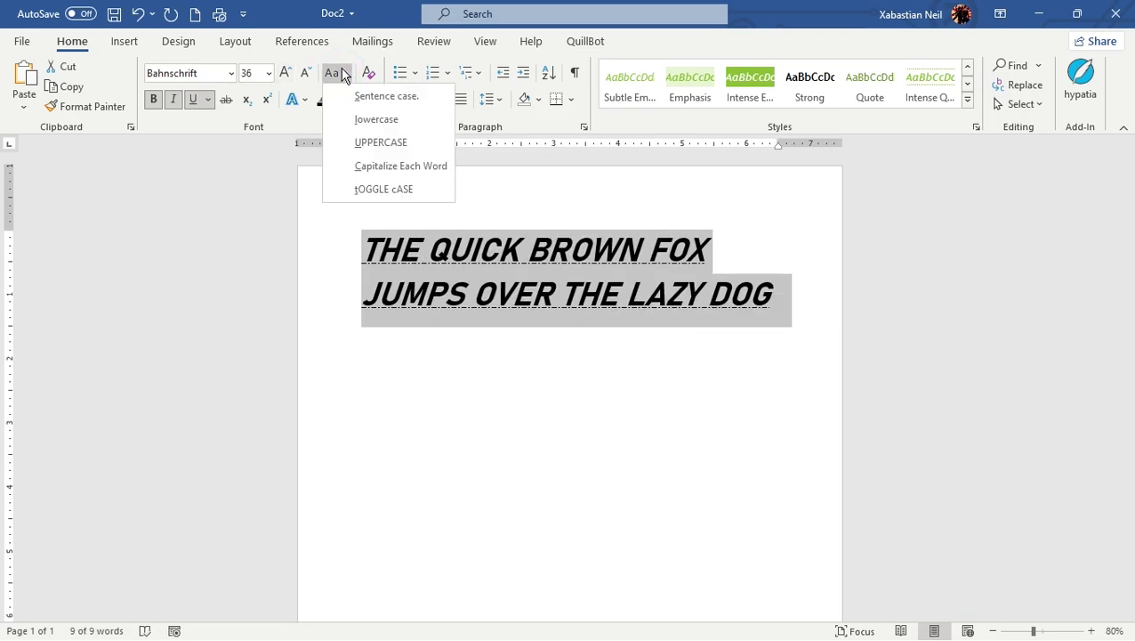
pyautogui.click(423, 97)
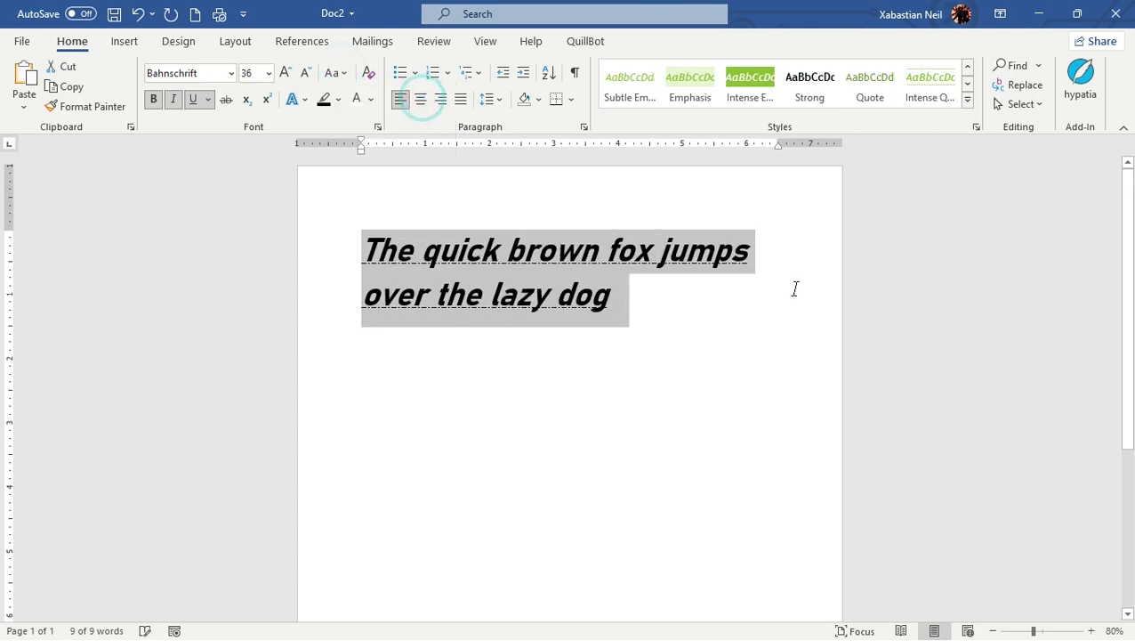
# Highlight the whole sentence in dark red.
pyautogui.tripleClick(712, 310)
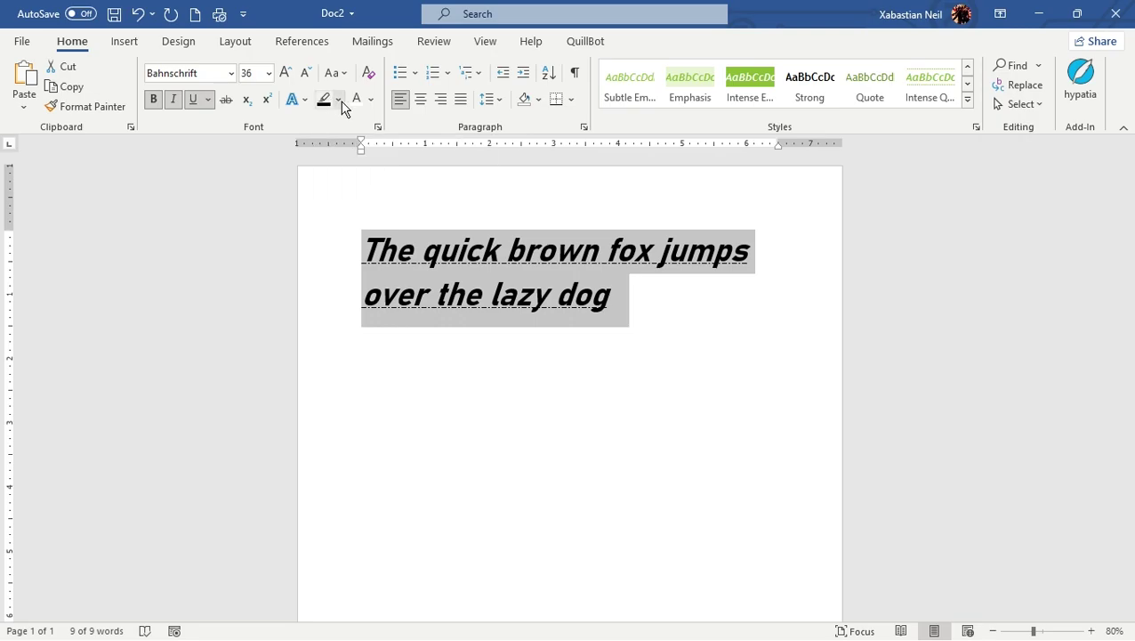
pyautogui.click(339, 100)
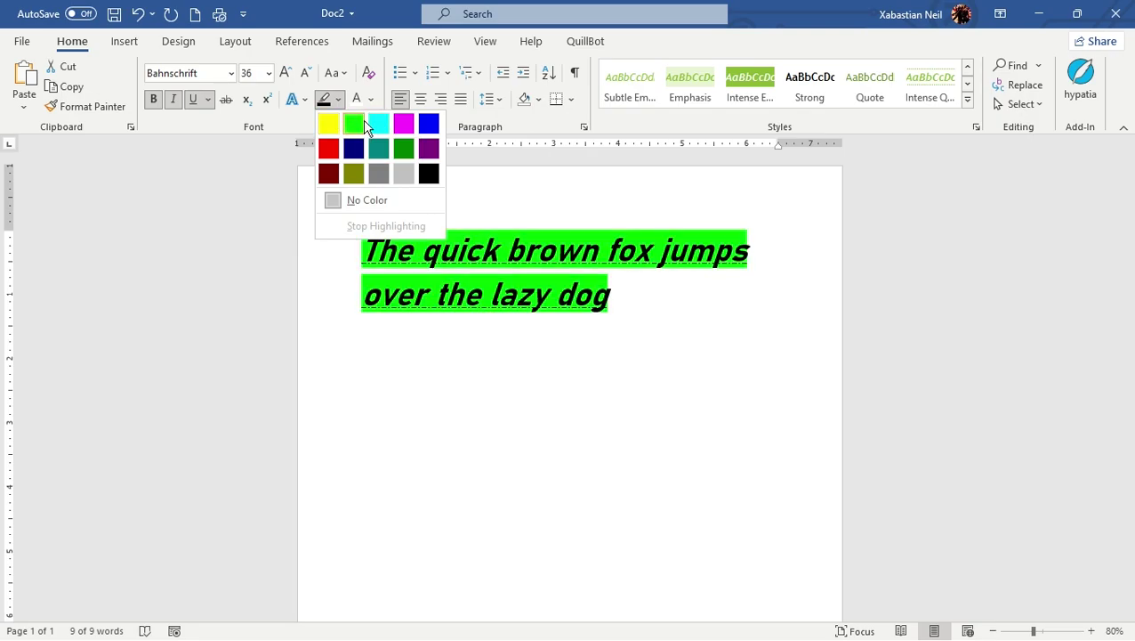
pyautogui.click(336, 175)
pyautogui.click(631, 317)
# Set the font color of the whole sentence to the lightest gray shade of white in the theme colors.
pyautogui.moveTo(649, 299); pyautogui.dragTo(302, 236)
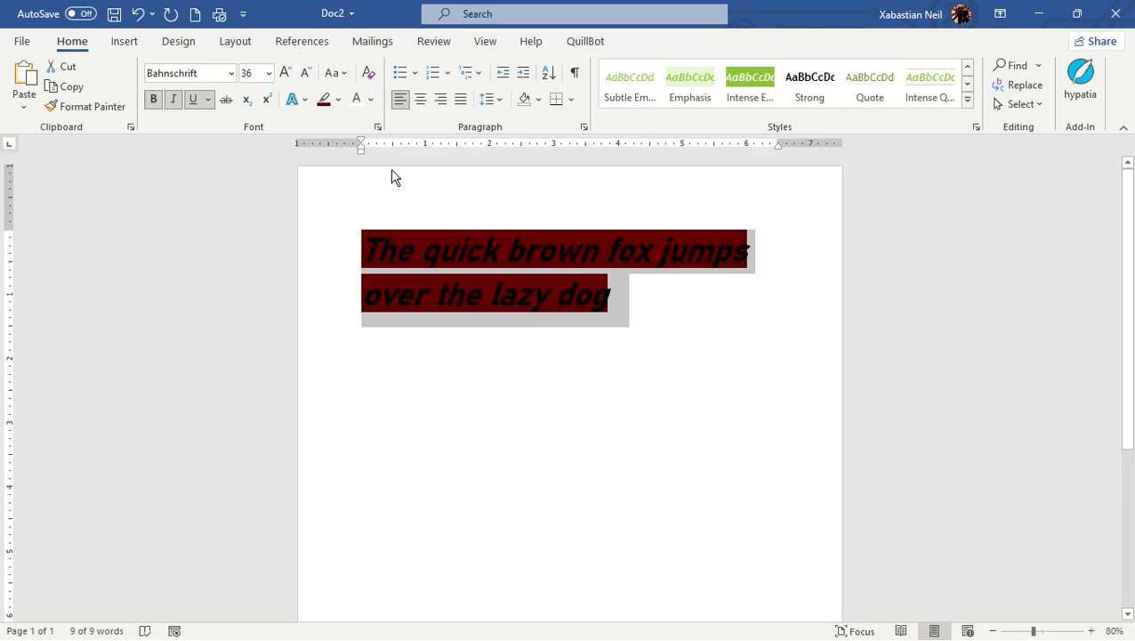
pyautogui.click(370, 100)
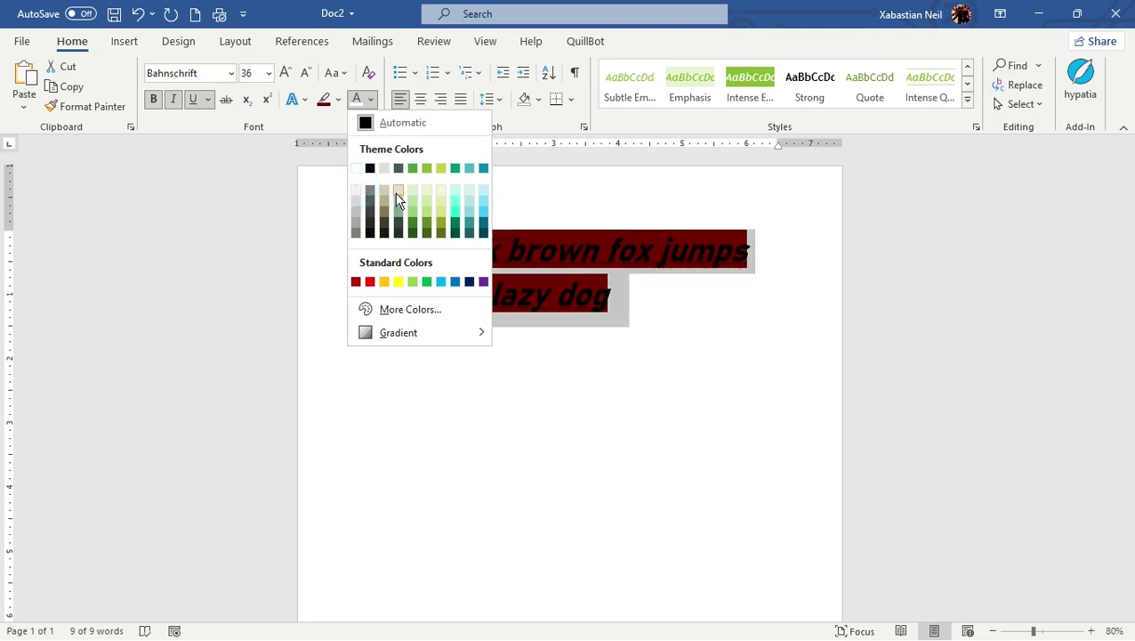
pyautogui.click(359, 190)
pyautogui.click(605, 366)
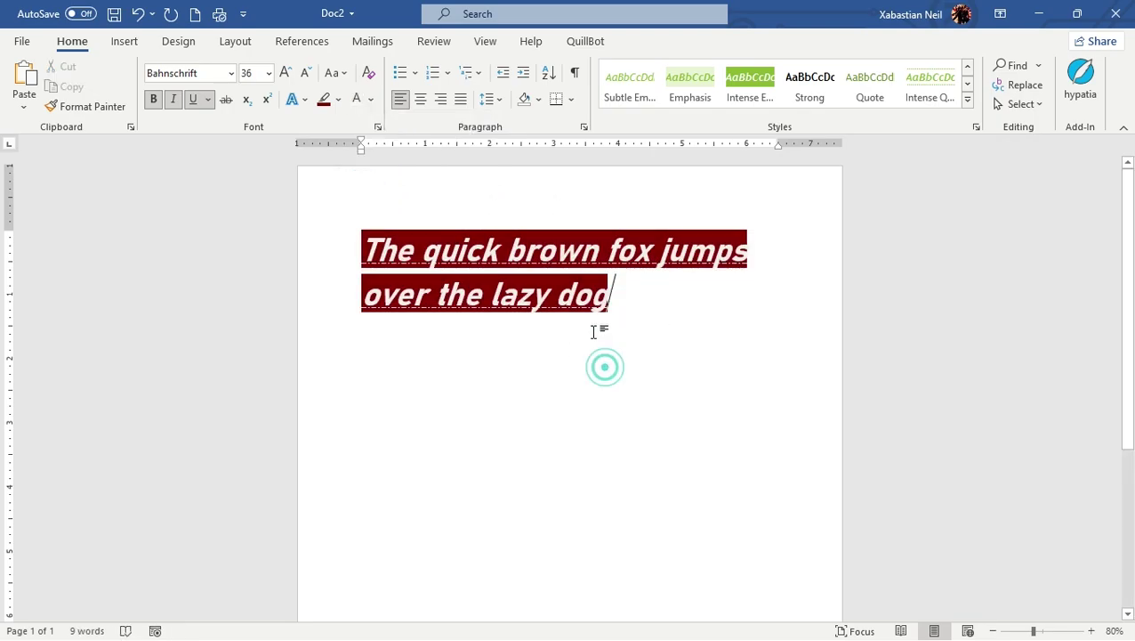
# Reselect the whole sentence and try switching its underline off and on again.
pyautogui.moveTo(611, 295); pyautogui.dragTo(256, 213)
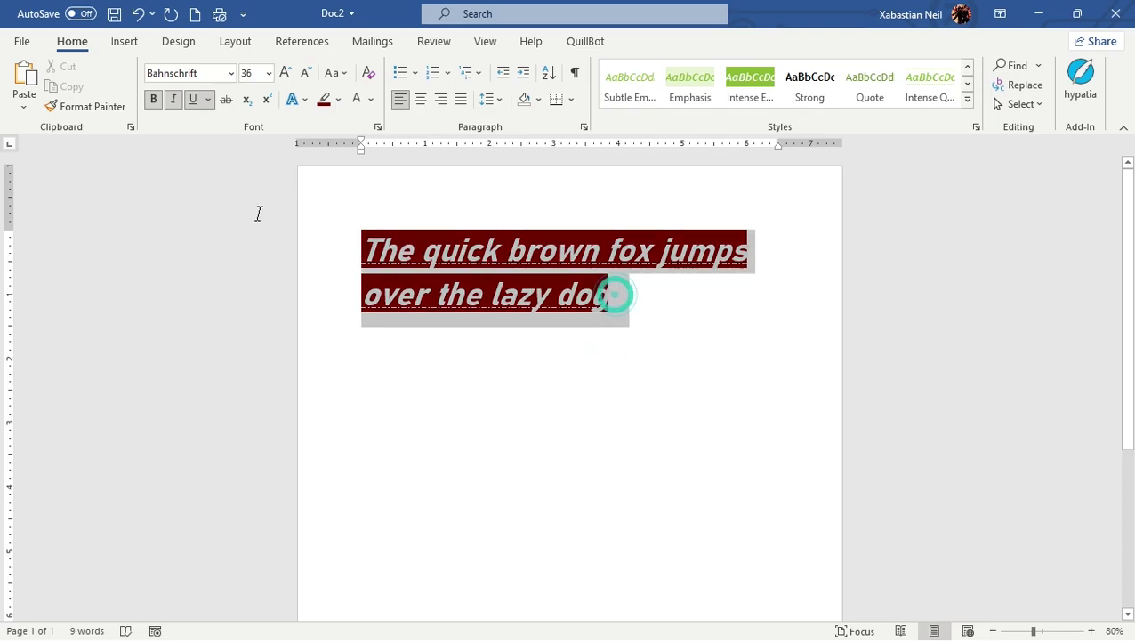
pyautogui.moveTo(639, 302); pyautogui.dragTo(248, 212)
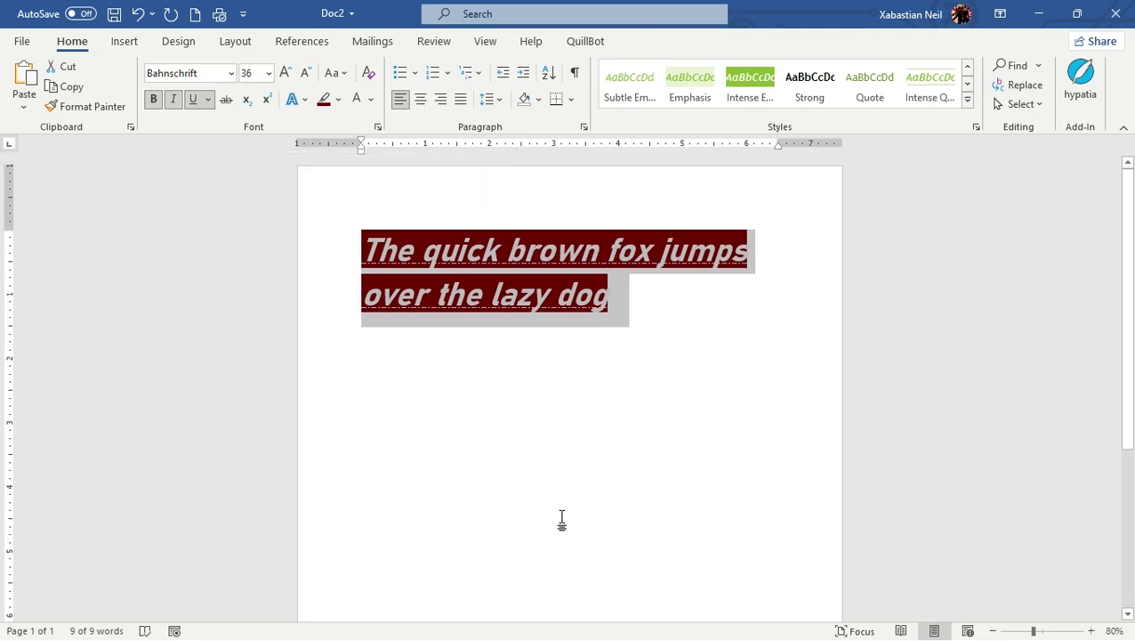
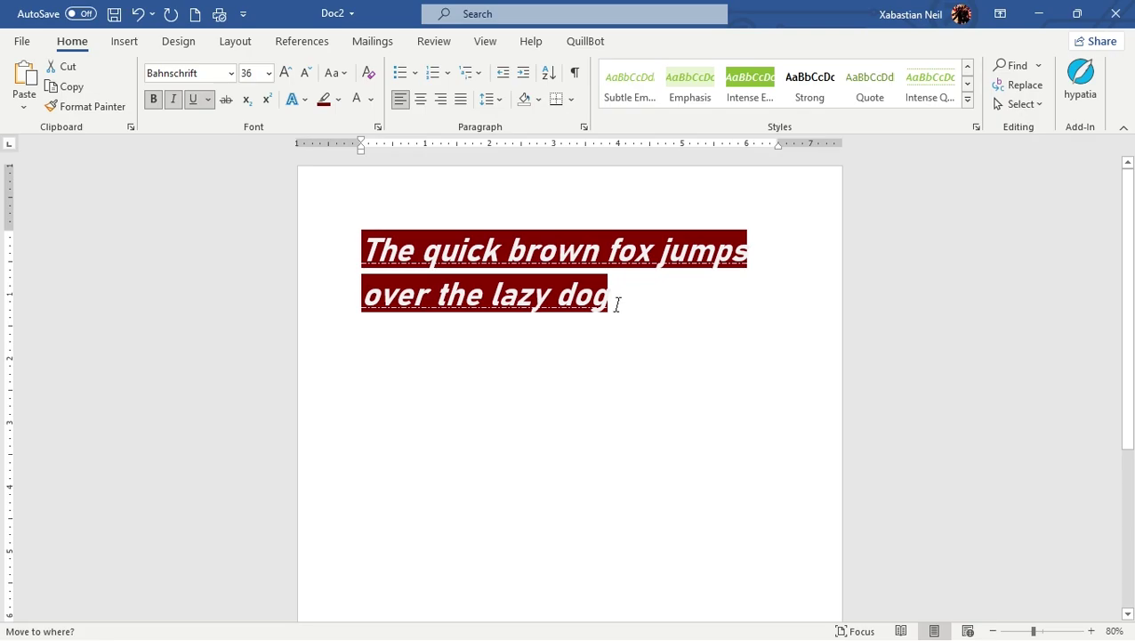
pyautogui.click(612, 299)
pyautogui.click(192, 99)
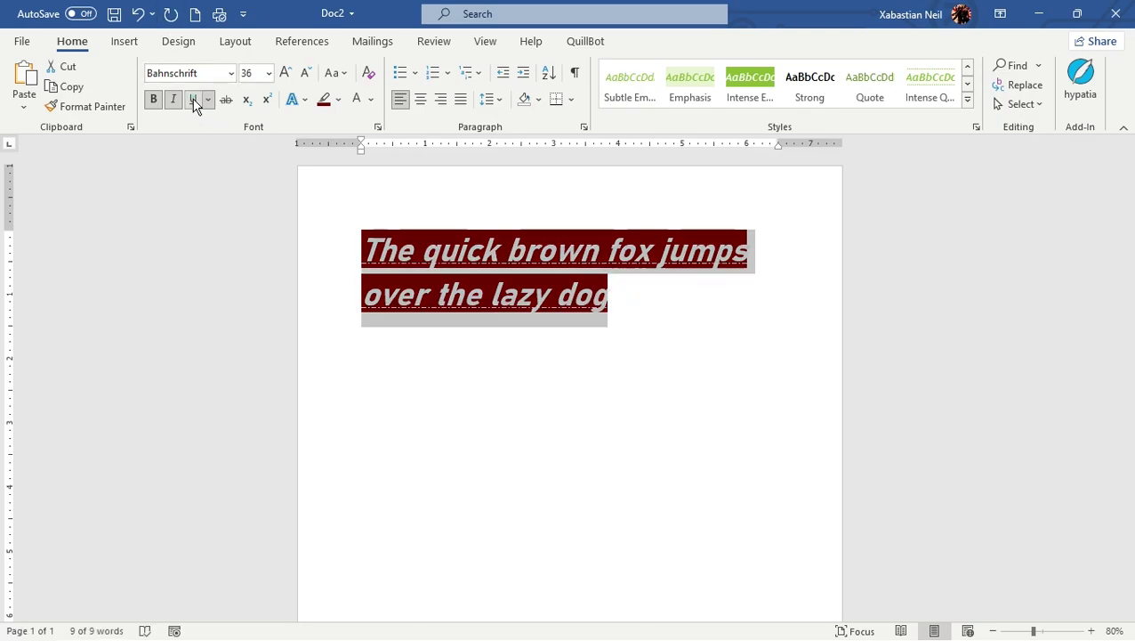
pyautogui.click(192, 99)
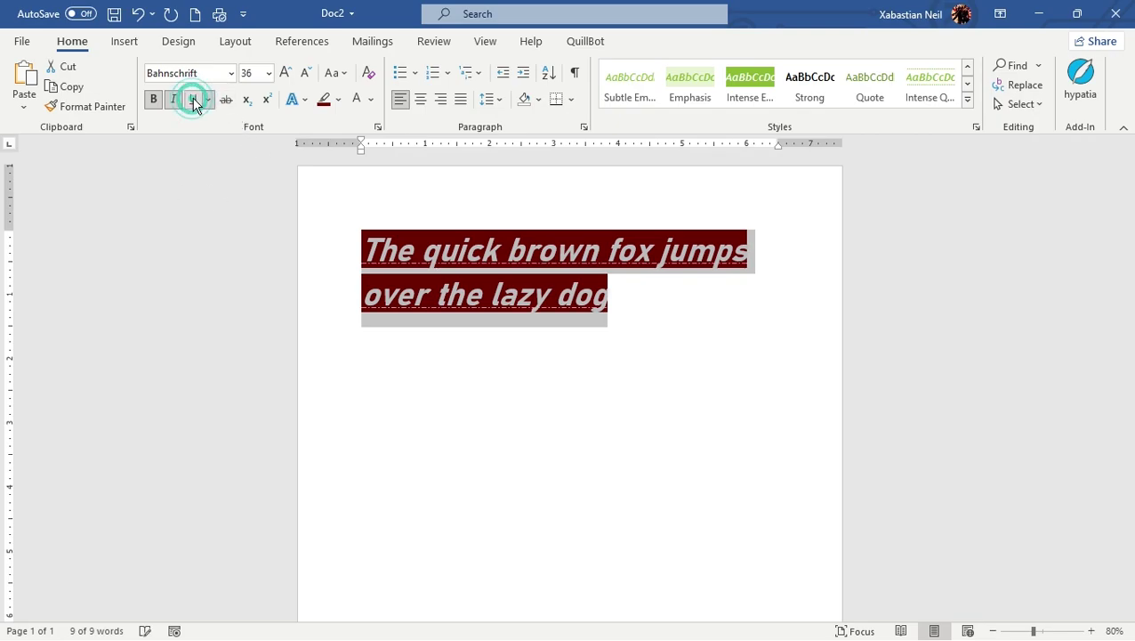
# Apply the preset text effect with black letters and a hard teal shadow to the whole sentence.
pyautogui.click(299, 105)
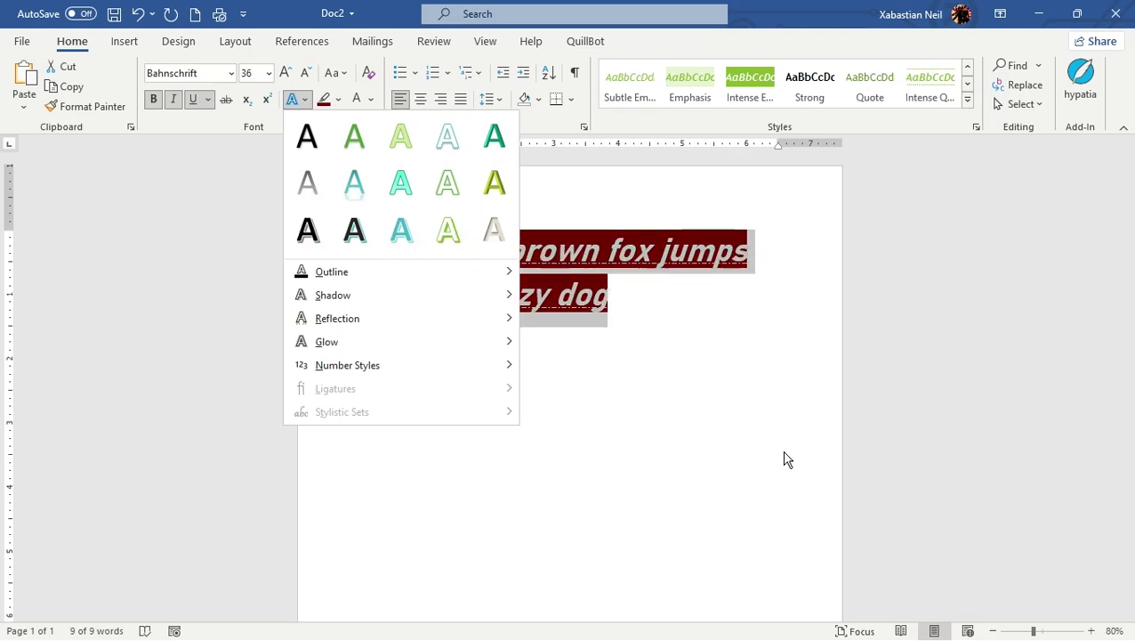
pyautogui.click(352, 242)
pyautogui.click(763, 347)
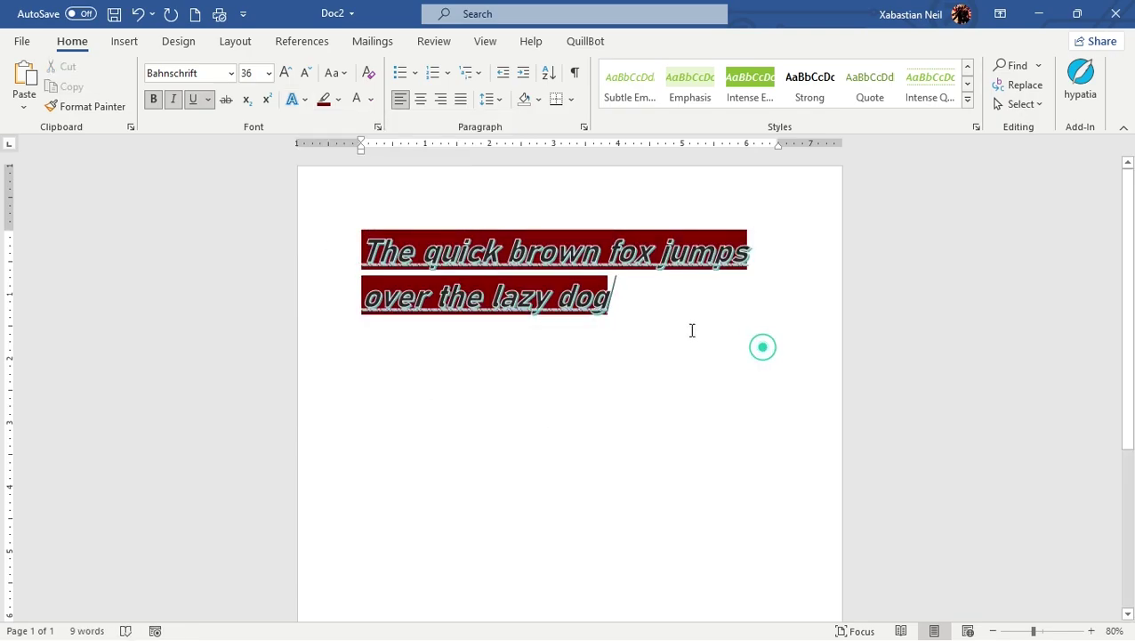
# Reselect the whole sentence and set its text outline to a white shade from the theme colors.
pyautogui.moveTo(620, 307); pyautogui.dragTo(312, 222)
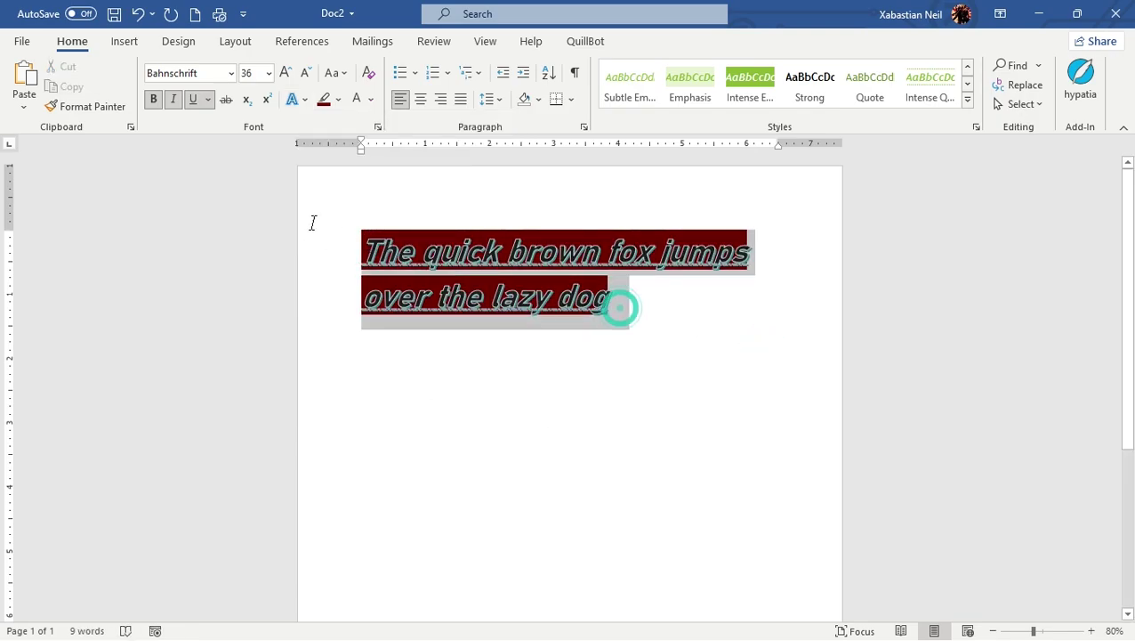
pyautogui.click(295, 98)
pyautogui.moveTo(460, 272)
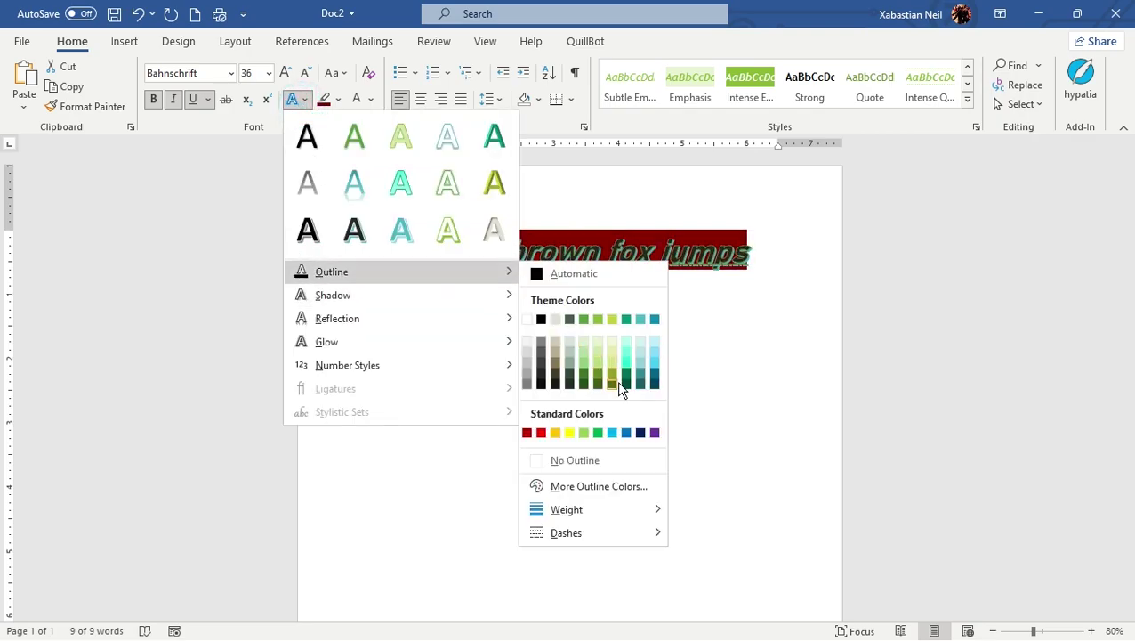
pyautogui.click(531, 334)
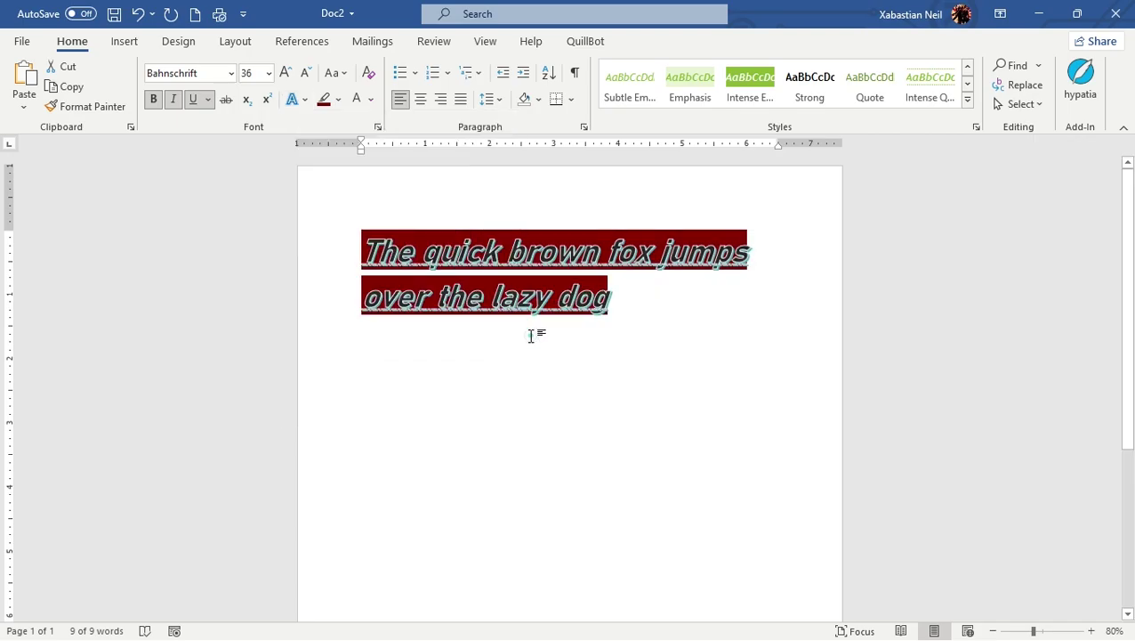
# Give the whole sentence the first outer shadow in the second row of the shadow variations.
pyautogui.click(637, 309)
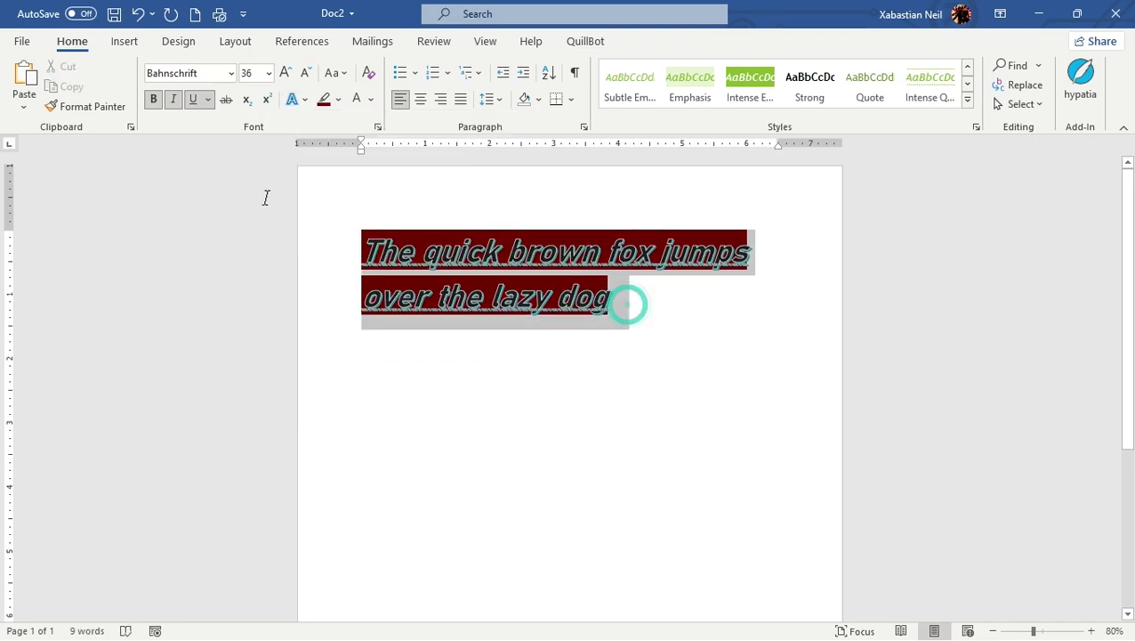
pyautogui.click(305, 99)
pyautogui.moveTo(377, 298)
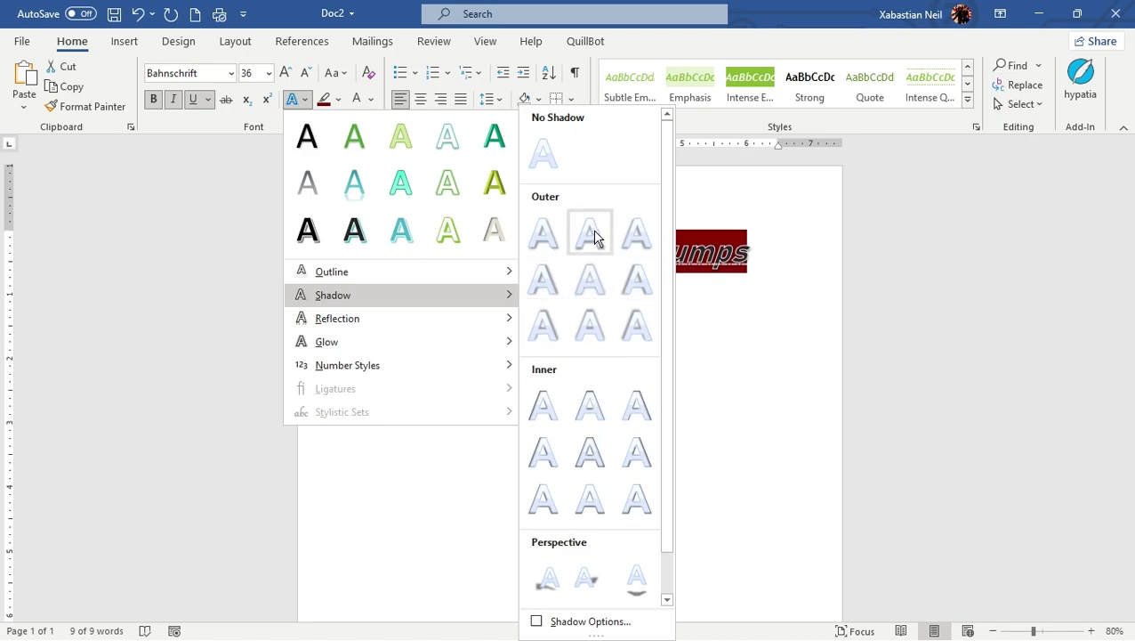
pyautogui.click(538, 276)
pyautogui.click(654, 334)
# Add the middle reflection variation of the first row to the whole sentence.
pyautogui.moveTo(639, 327); pyautogui.dragTo(297, 268)
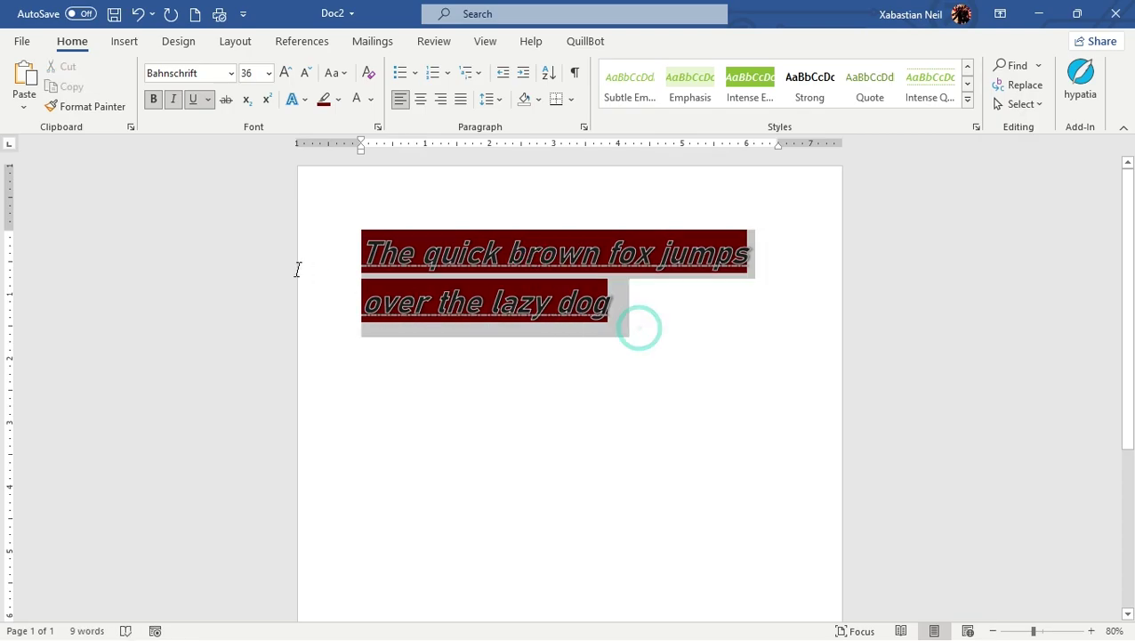
pyautogui.click(305, 100)
pyautogui.moveTo(390, 318)
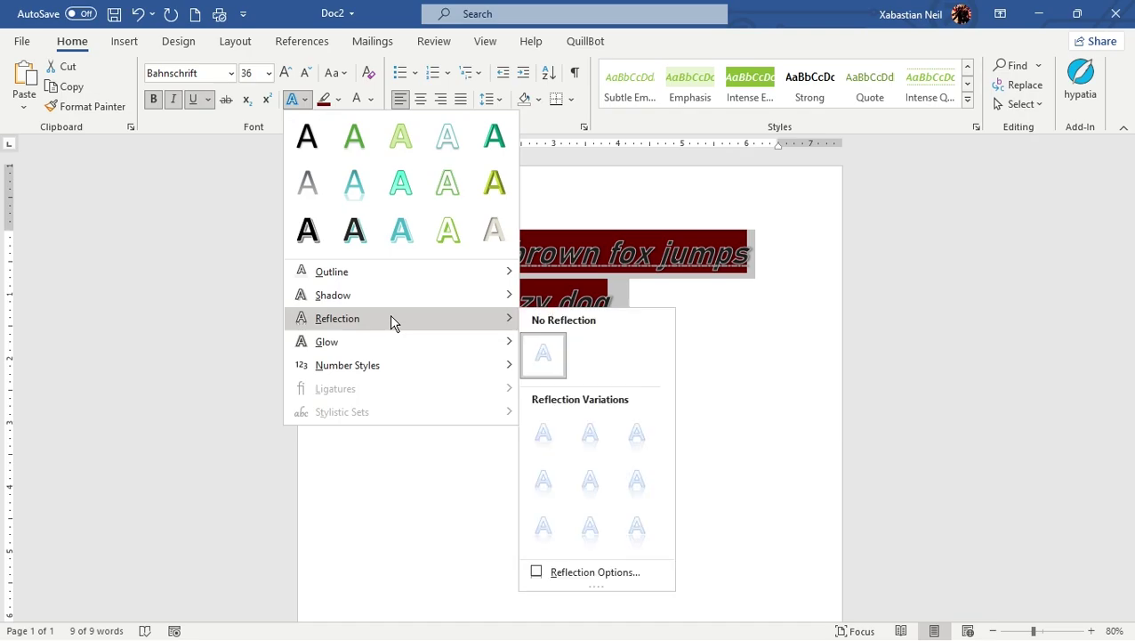
pyautogui.click(582, 434)
# Apply the teal-green glow from the second row of the glow variations to the whole sentence.
pyautogui.click(634, 328)
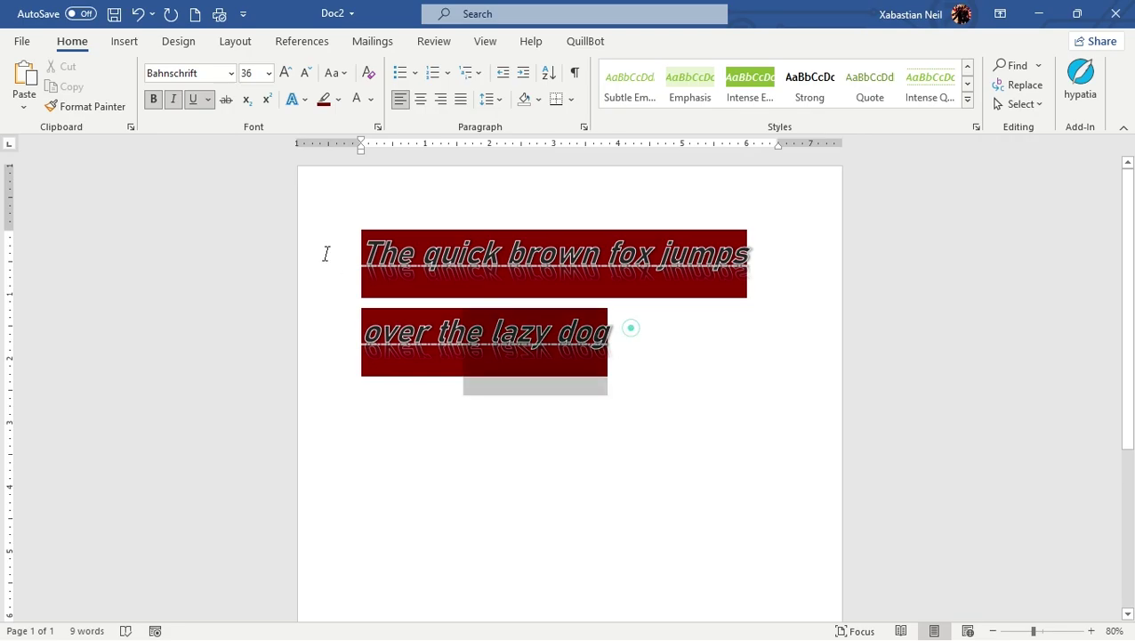
pyautogui.click(306, 100)
pyautogui.moveTo(378, 352)
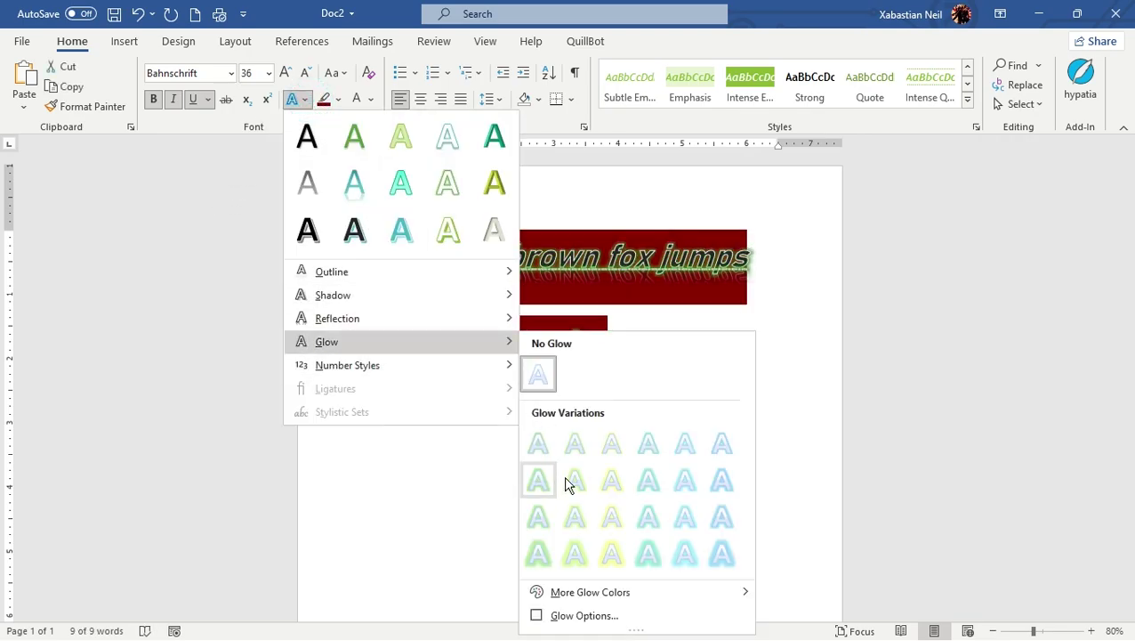
pyautogui.click(640, 483)
pyautogui.click(692, 438)
pyautogui.click(653, 363)
# Examine the available number styles for the whole sentence without applying one.
pyautogui.tripleClick(256, 254)
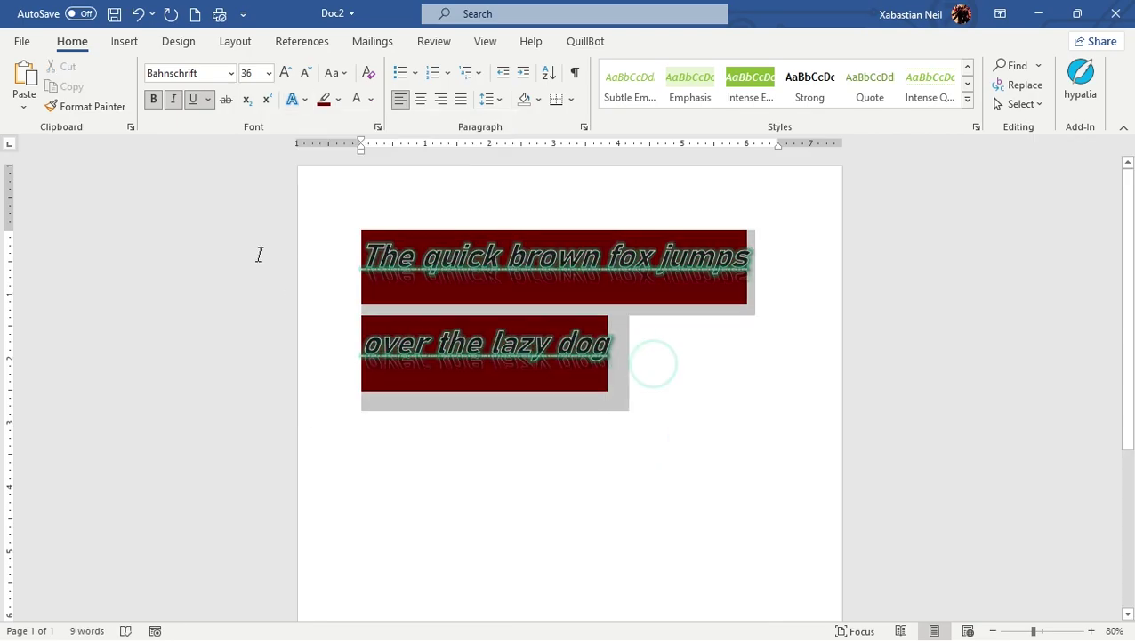
pyautogui.click(304, 100)
pyautogui.moveTo(405, 372)
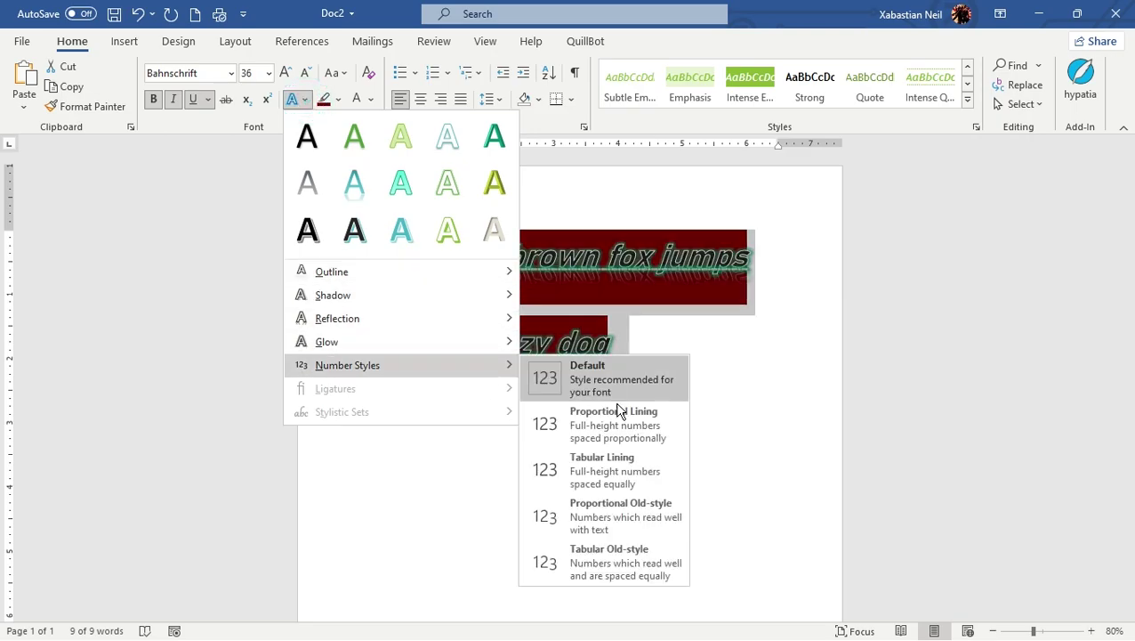
pyautogui.click(763, 425)
pyautogui.click(666, 381)
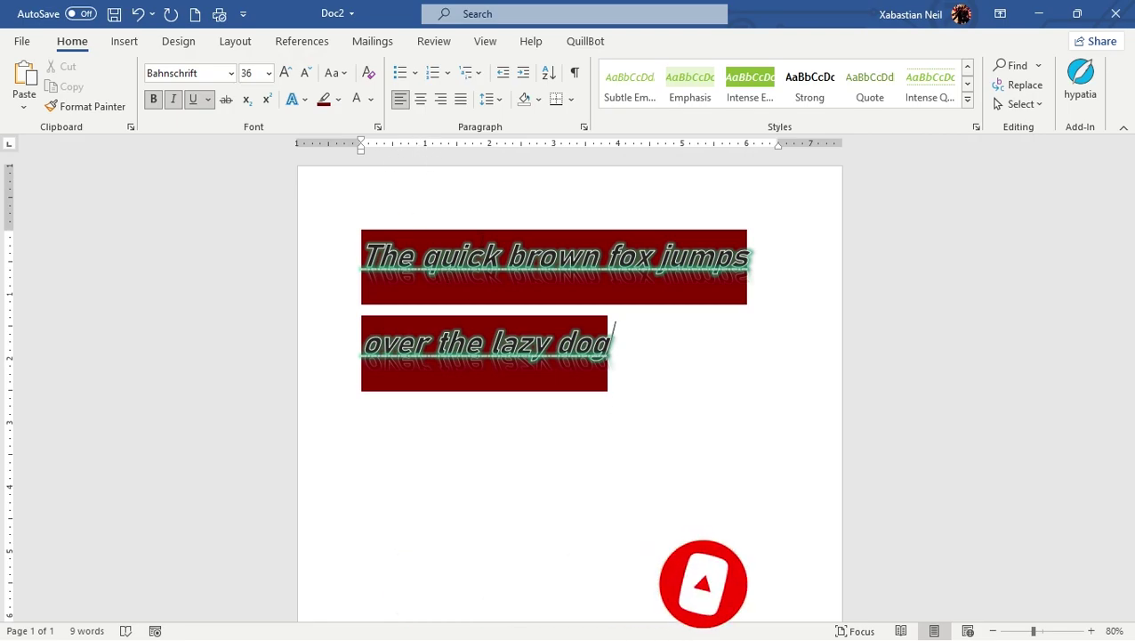
# Try justified alignment on the whole sentence, followed by centered alignment.
pyautogui.keyDown('shift'); pyautogui.click(621, 348); pyautogui.keyUp('shift')
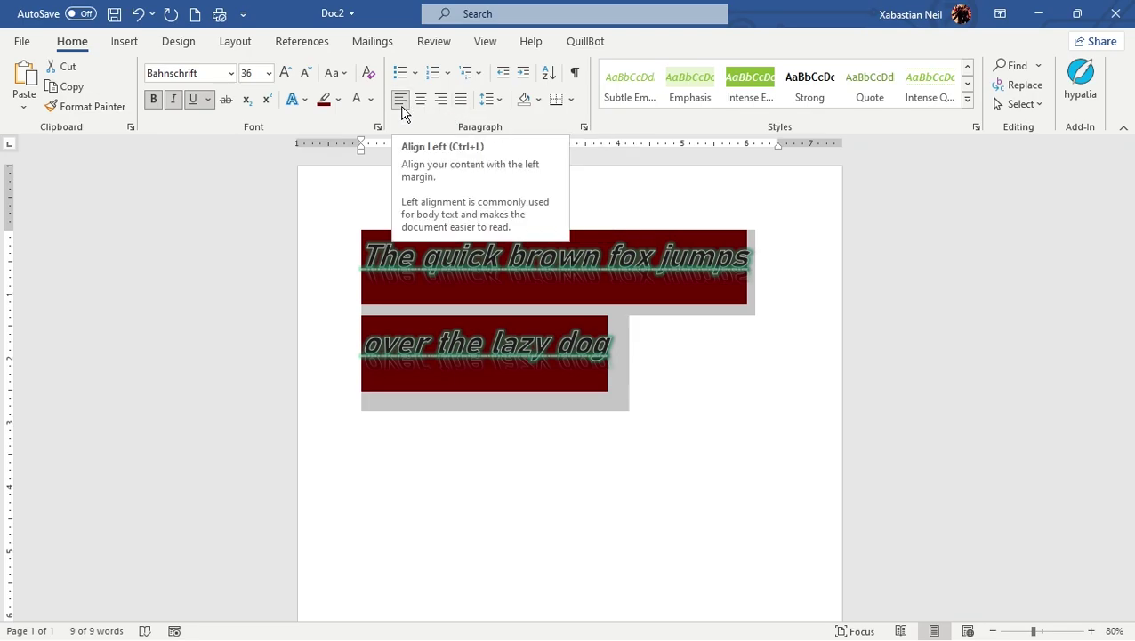
pyautogui.hotkey('ctrl', 'j')
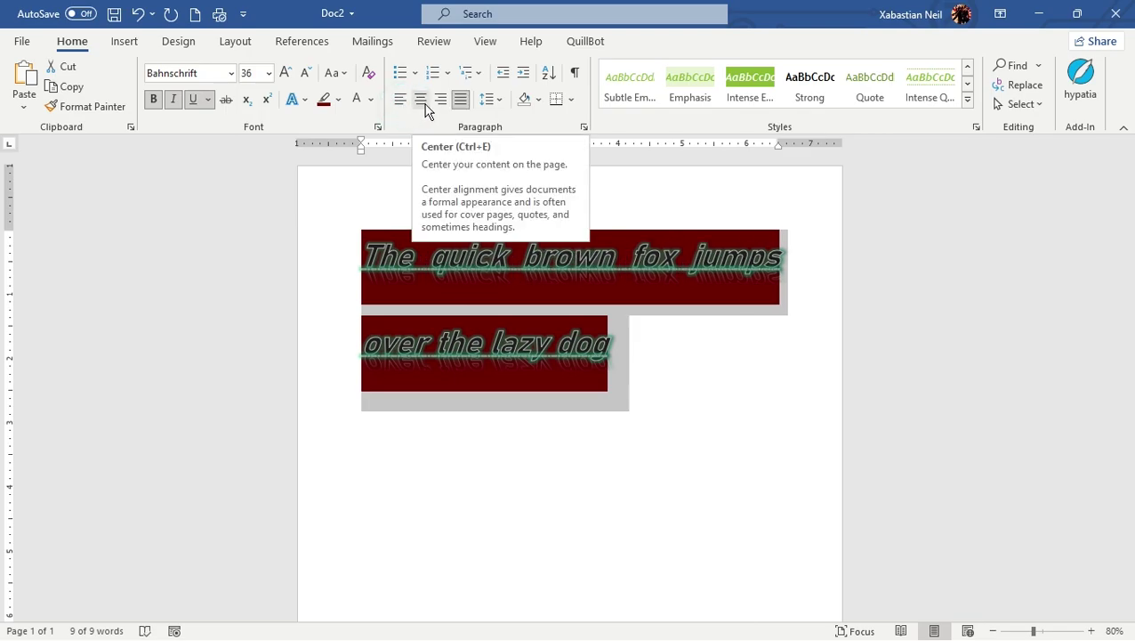
pyautogui.click(425, 108)
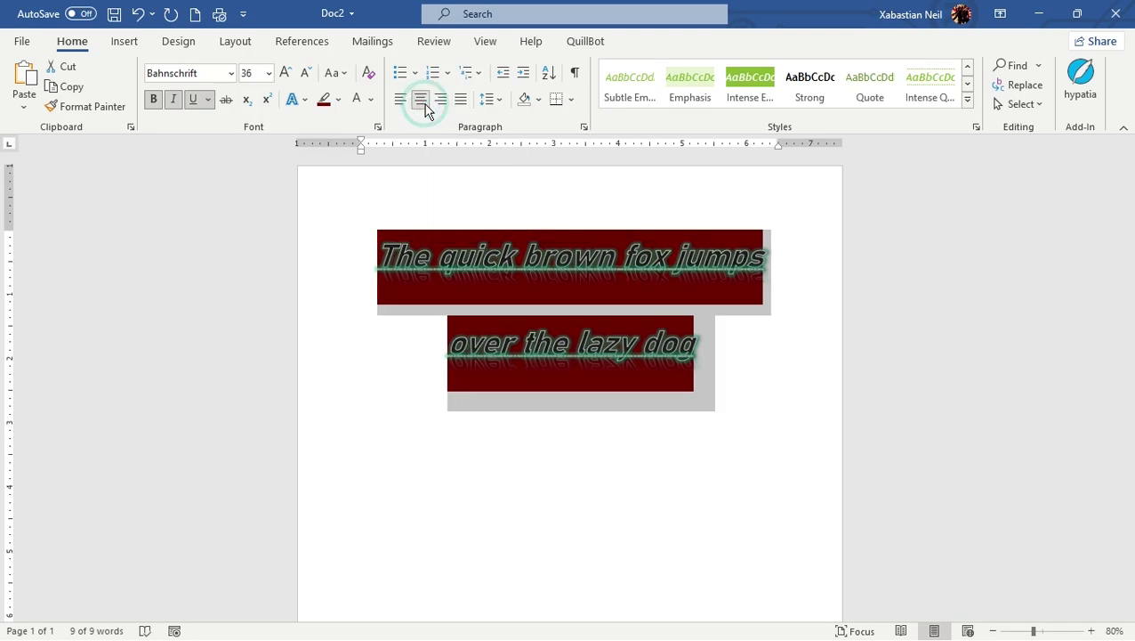
# Switch the whole sentence to left alignment, then to right alignment and back to left.
pyautogui.click(733, 378)
pyautogui.moveTo(734, 378); pyautogui.dragTo(375, 263)
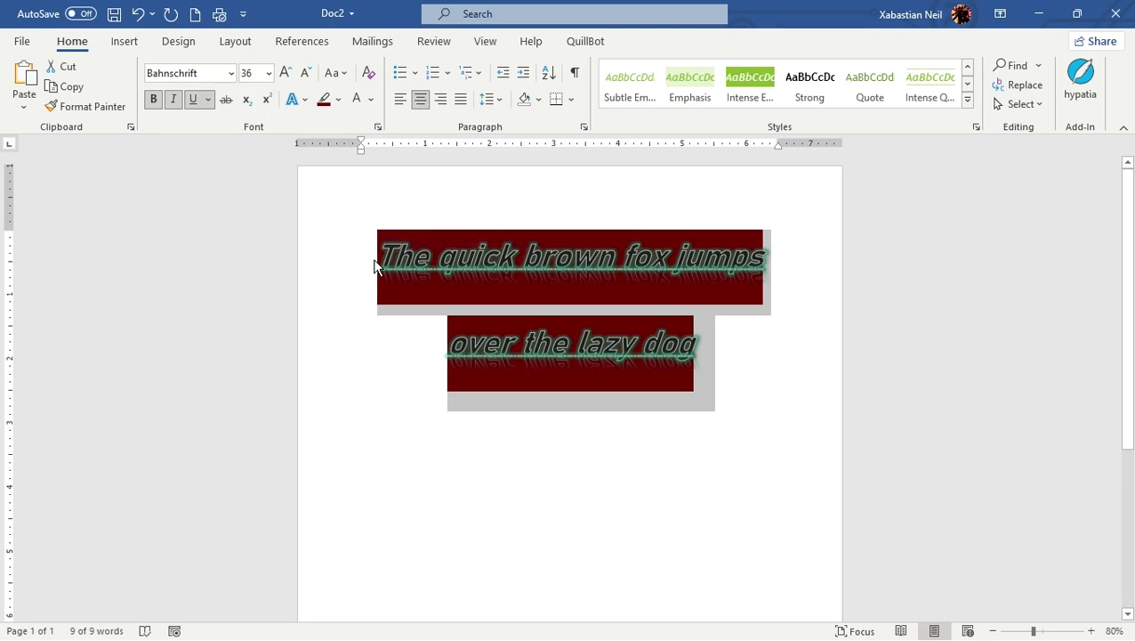
pyautogui.hotkey('ctrl', 'l')
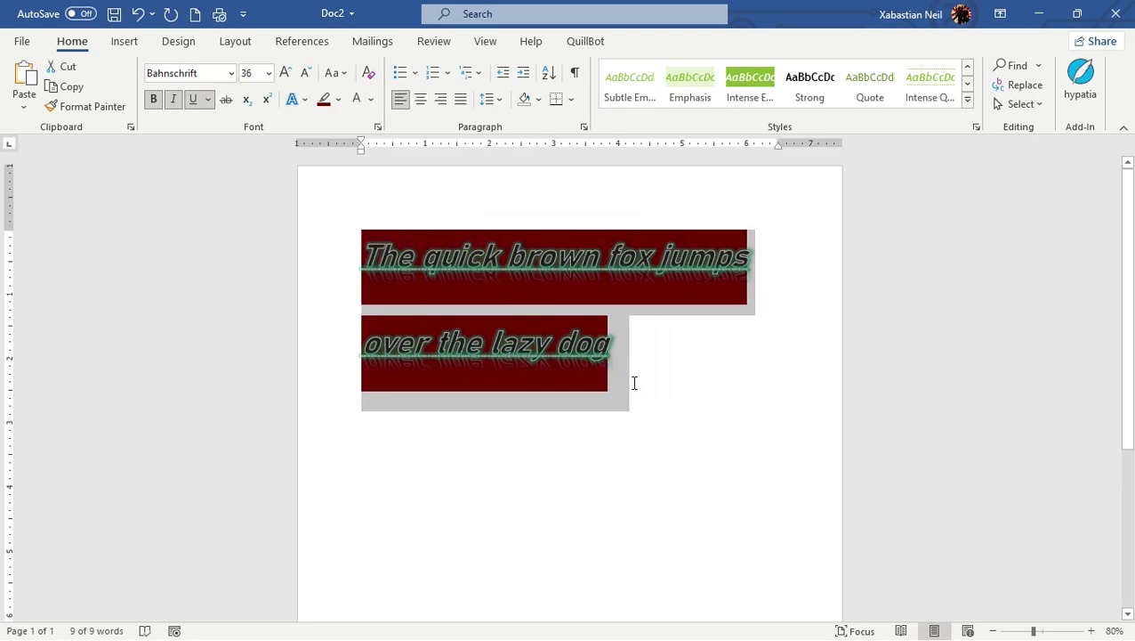
pyautogui.click(441, 102)
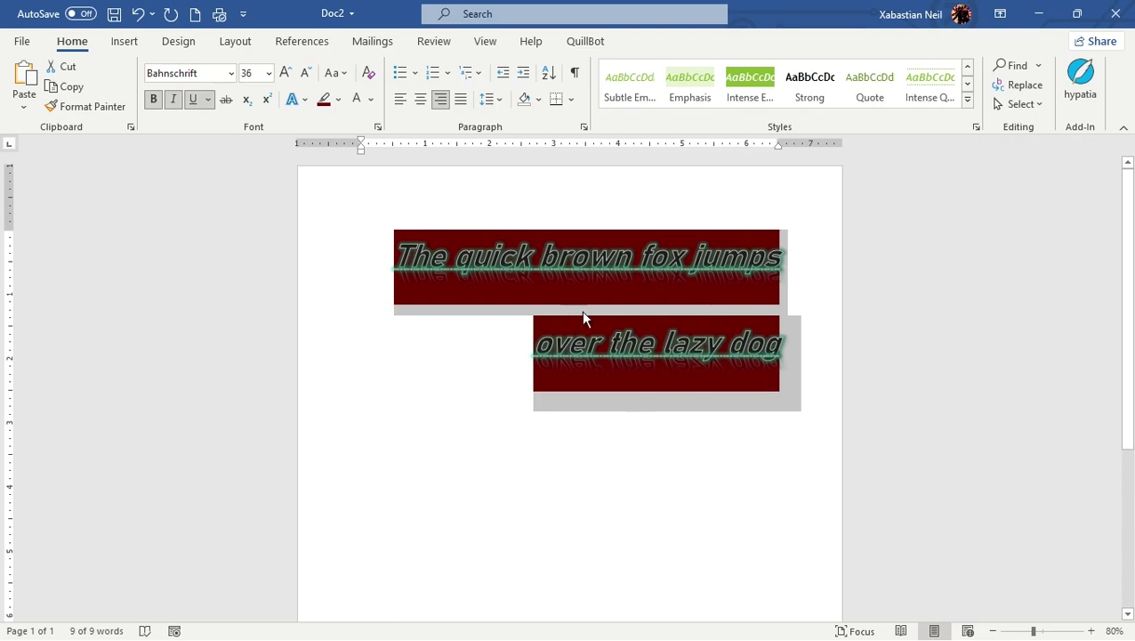
pyautogui.hotkey('ctrl', 'l')
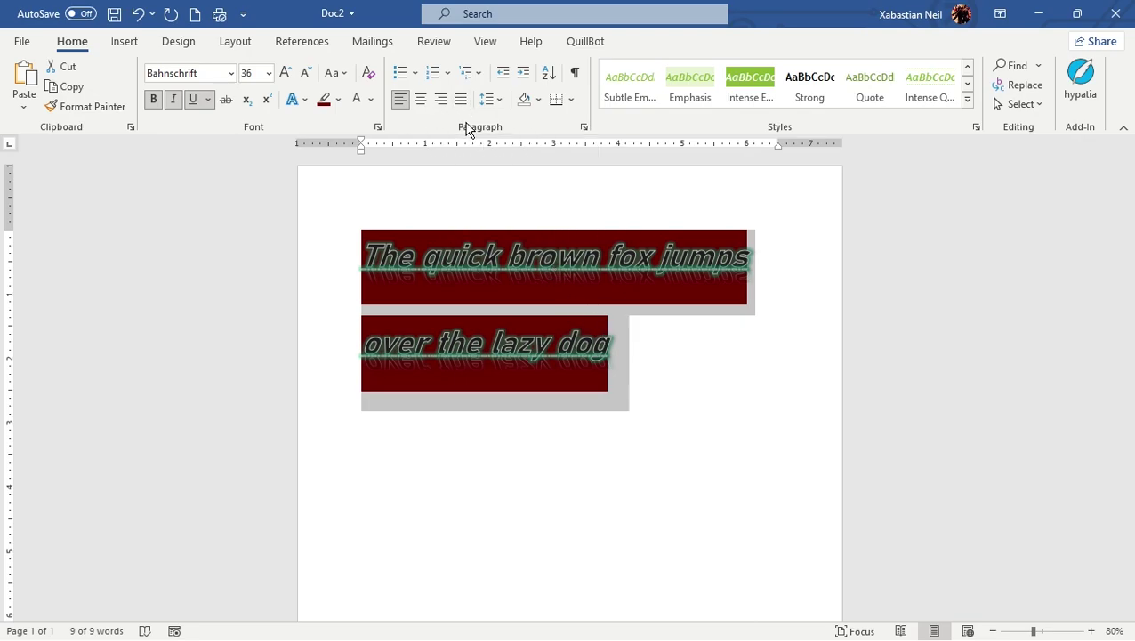
# Justify the whole sentence and undo the accidental replacement of its text with a single letter.
pyautogui.hotkey('ctrl', 'j')
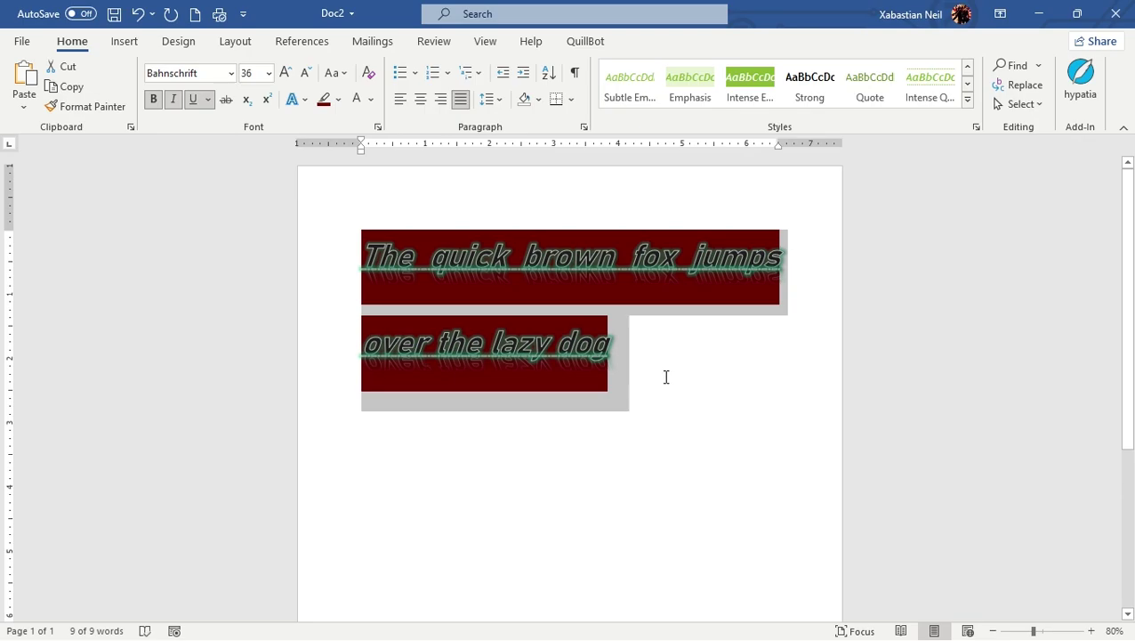
pyautogui.tripleClick(644, 369)
pyautogui.write('i')
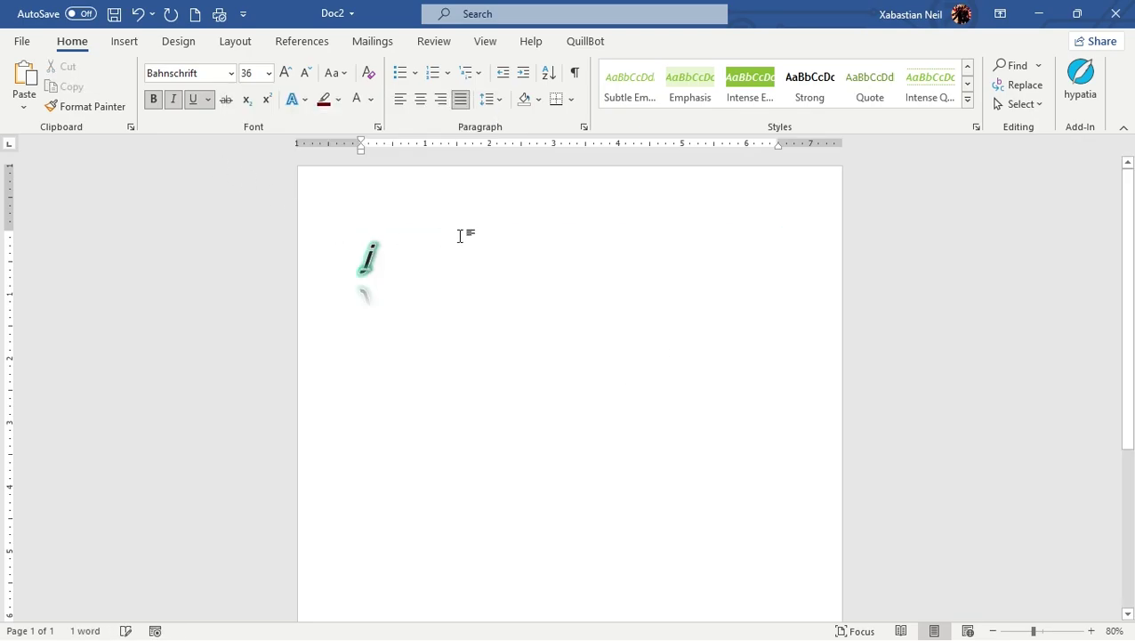
pyautogui.click(140, 20)
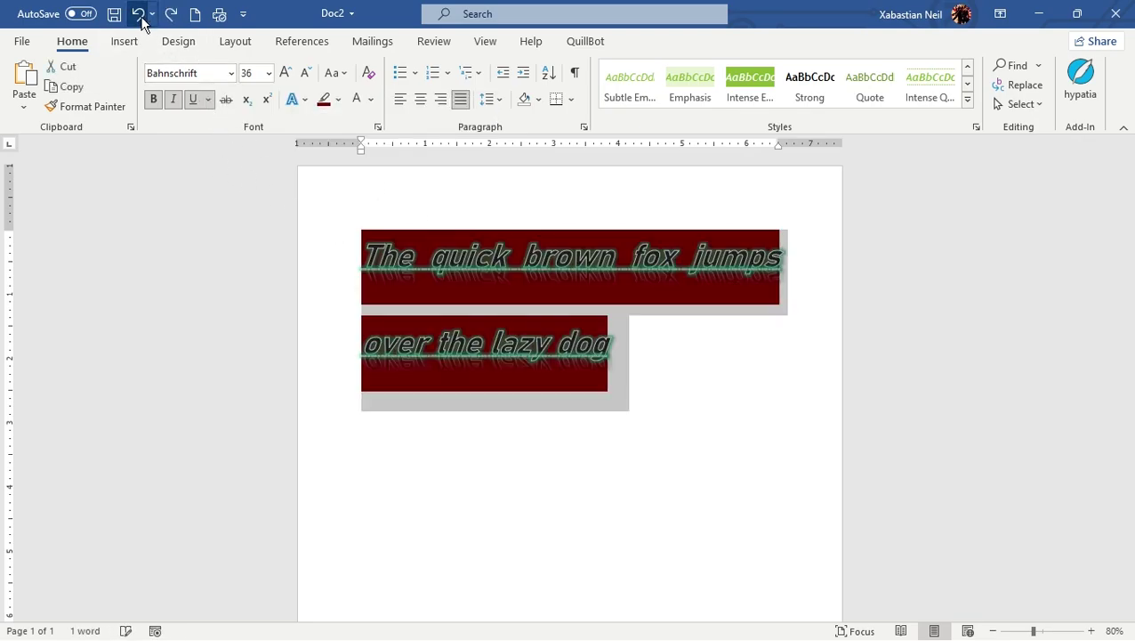
# Align the sentence left again, then select all of it and justify it.
pyautogui.click(642, 338)
pyautogui.hotkey('ctrl', 'l')
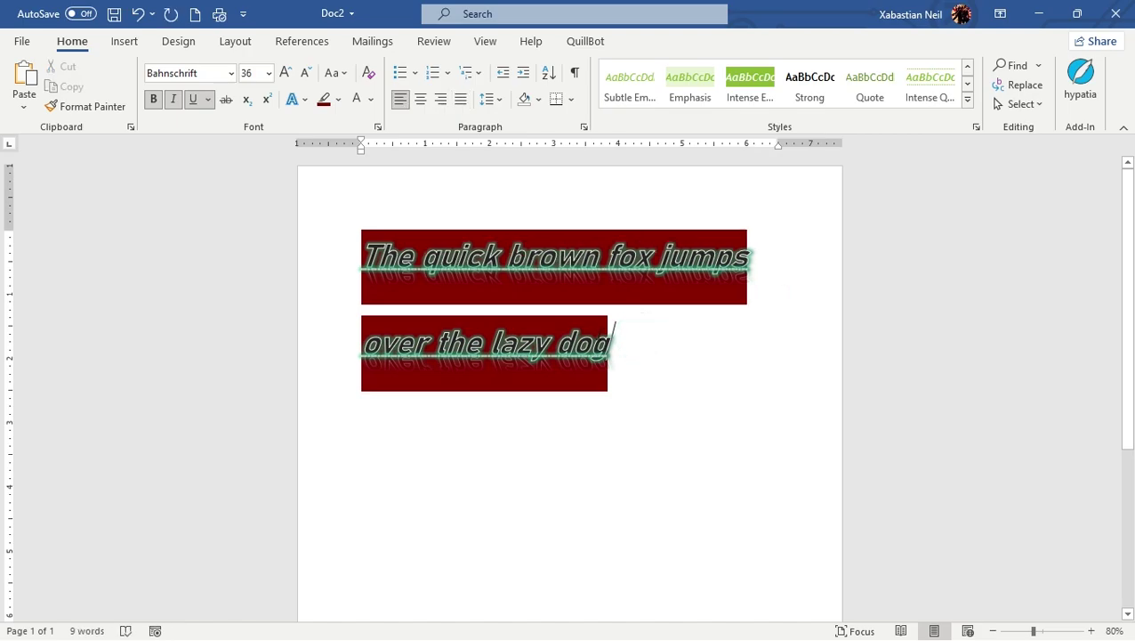
pyautogui.hotkey('ctrl', 'a')
pyautogui.hotkey('ctrl', 'j')
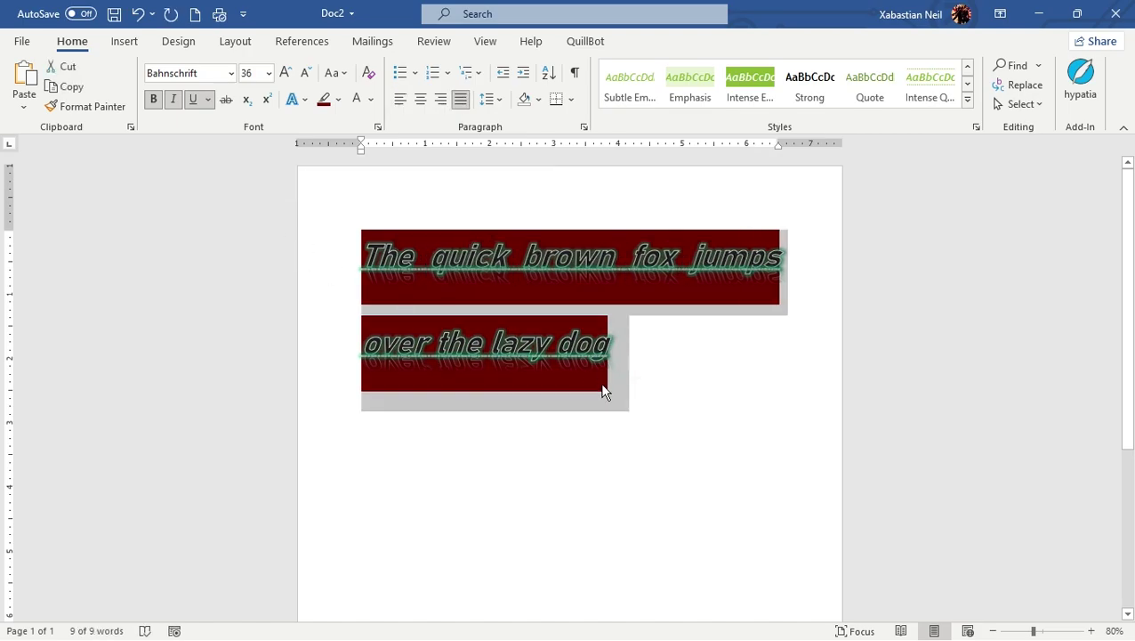
pyautogui.click(659, 394)
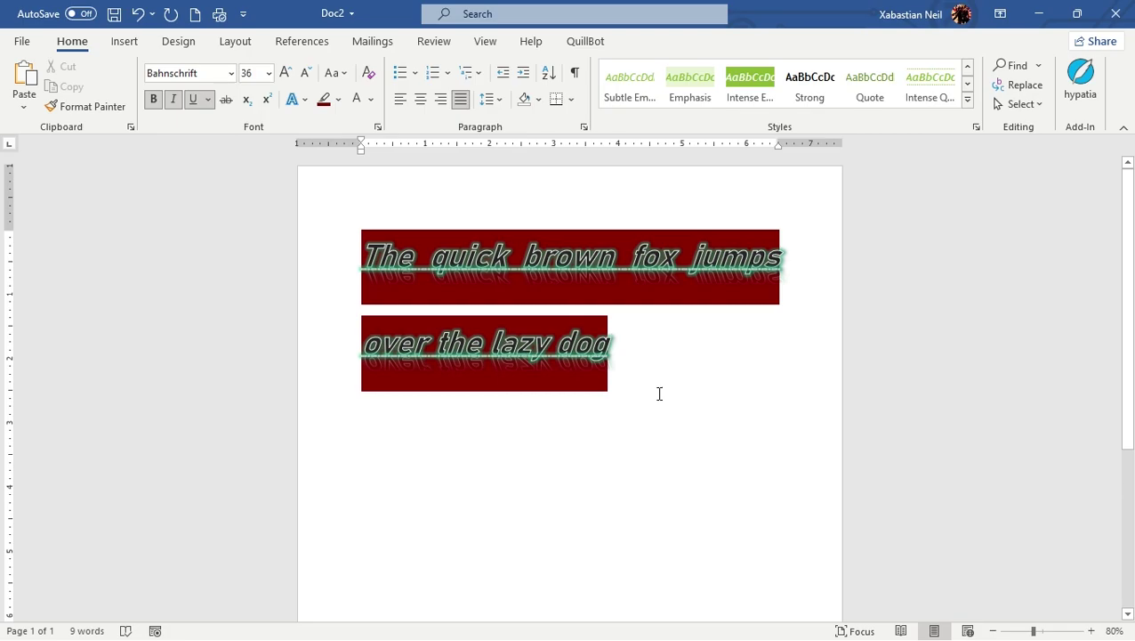
# Delete the second line, "over the lazy dog", and undo the deletion.
pyautogui.moveTo(614, 346); pyautogui.dragTo(279, 264)
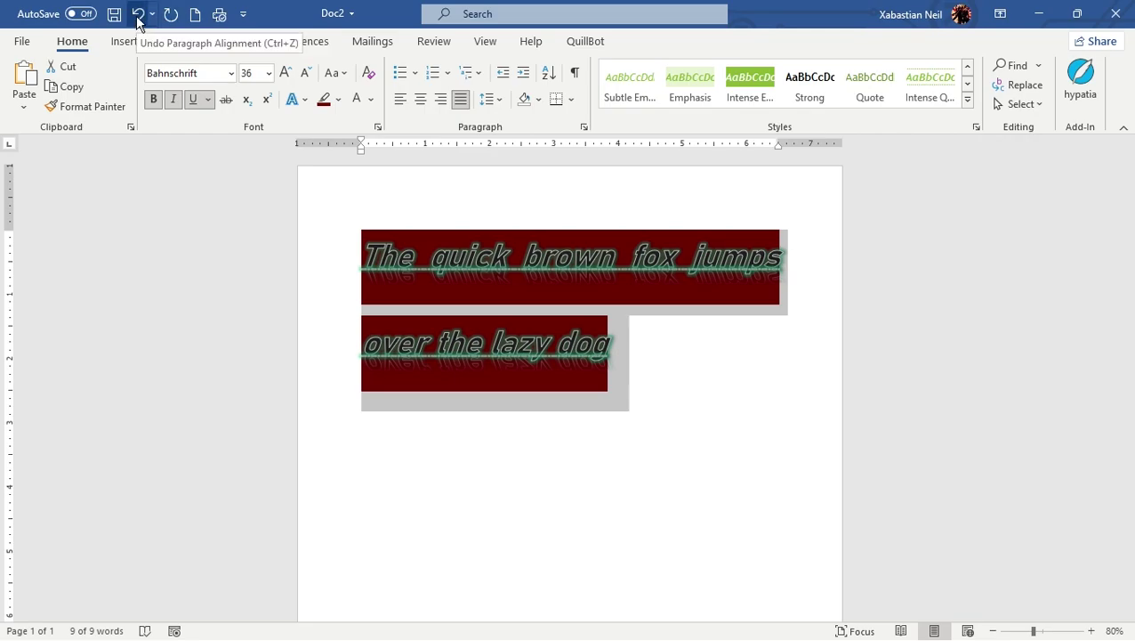
pyautogui.click(649, 353)
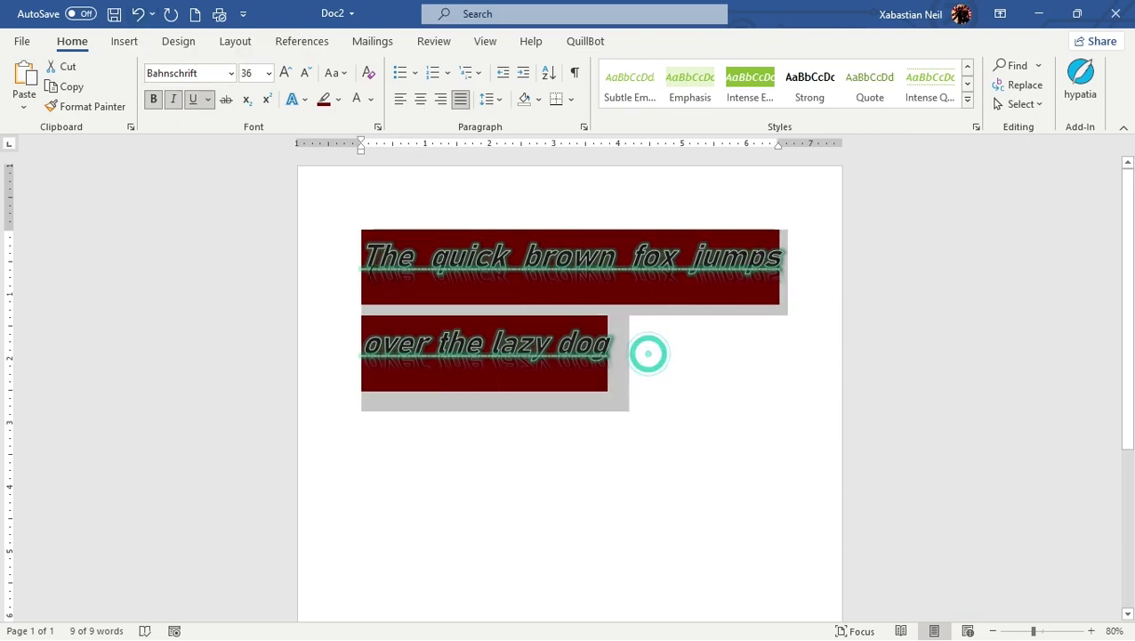
pyautogui.click(356, 363)
pyautogui.press('Delete')
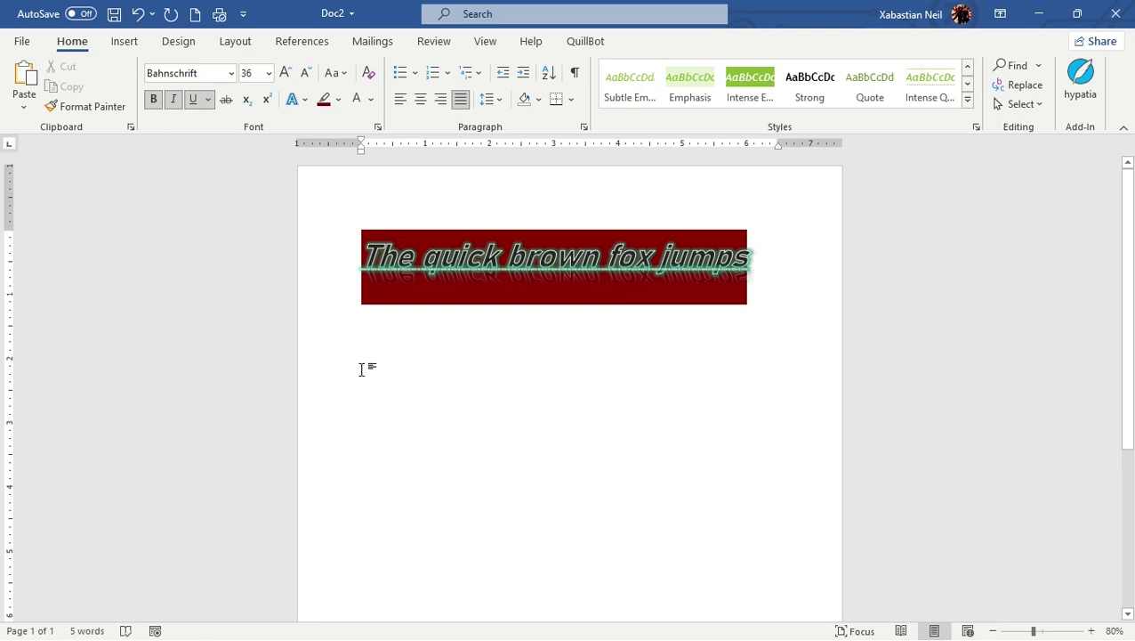
pyautogui.hotkey('ctrl', 'z')
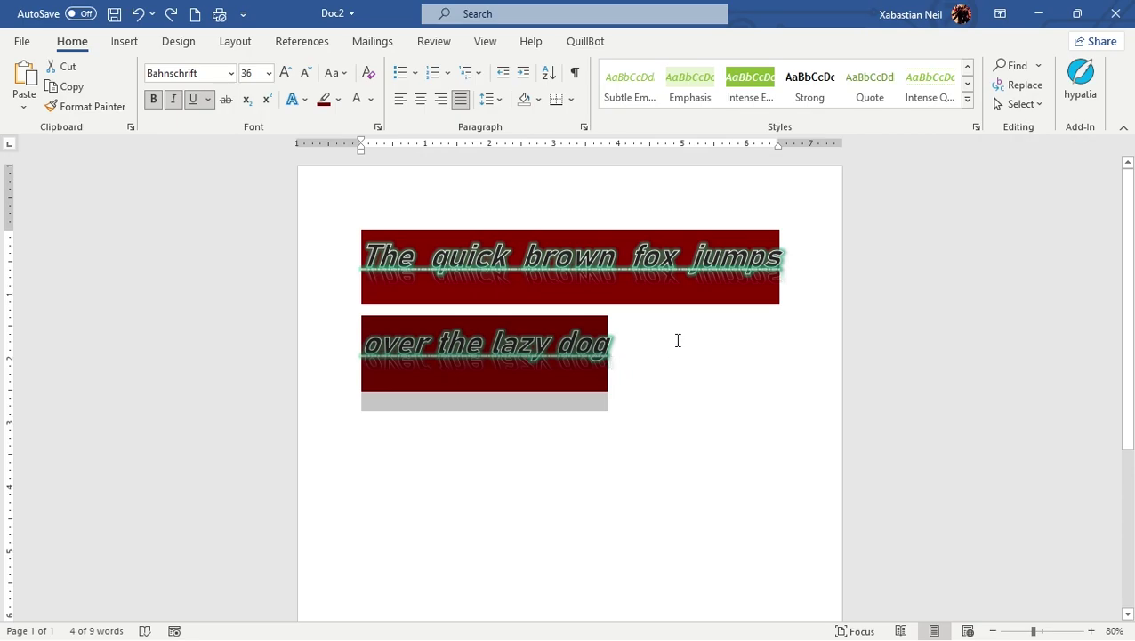
# Delete the selected words "over the lazy dog" once more.
pyautogui.press('Delete')
pyautogui.moveTo(624, 340); pyautogui.dragTo(232, 335)
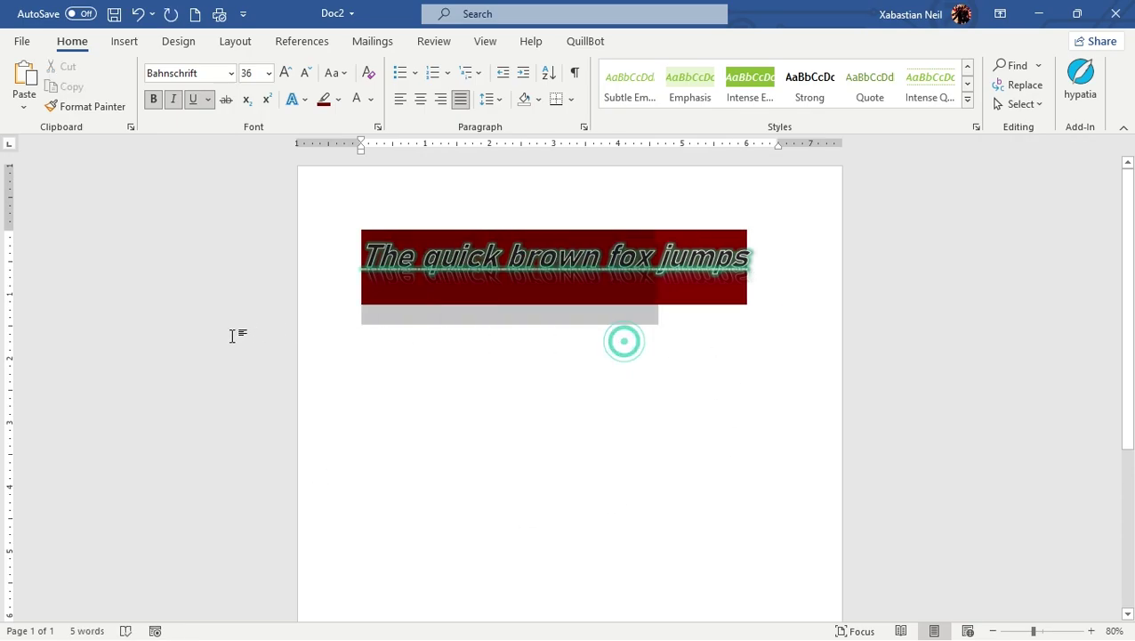
pyautogui.click(425, 411)
pyautogui.moveTo(343, 343); pyautogui.dragTo(725, 439)
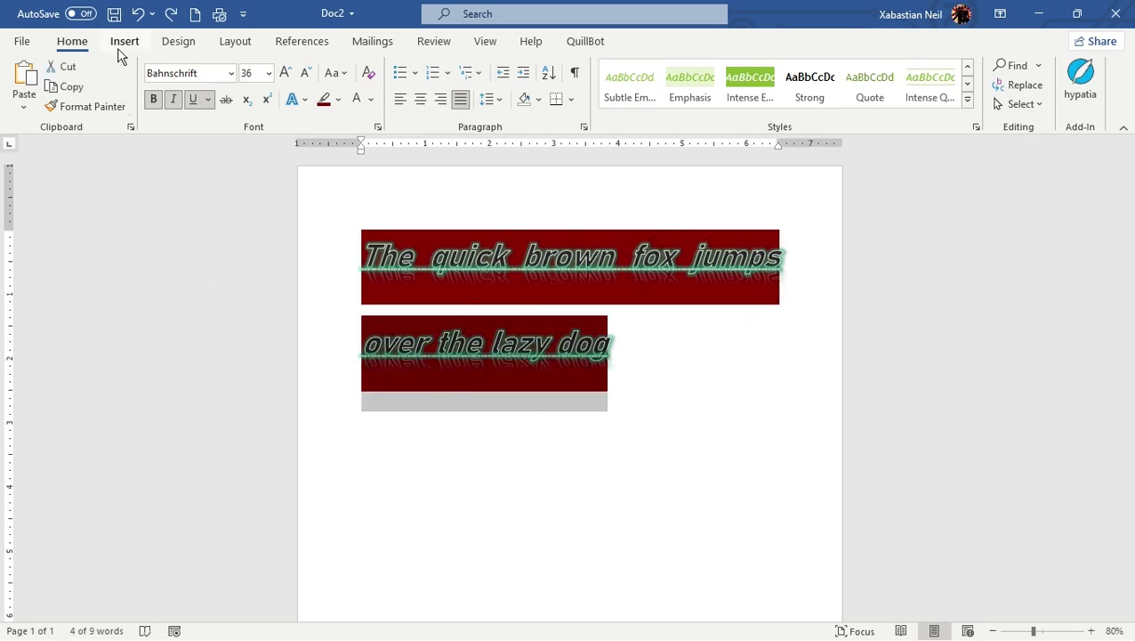
# Alternately undo and redo the deletion of "over the lazy dog" several times, ending with the words restored.
pyautogui.click(136, 16)
pyautogui.click(174, 16)
pyautogui.click(139, 15)
pyautogui.click(169, 18)
pyautogui.click(138, 18)
pyautogui.click(172, 16)
pyautogui.click(139, 14)
pyautogui.click(171, 15)
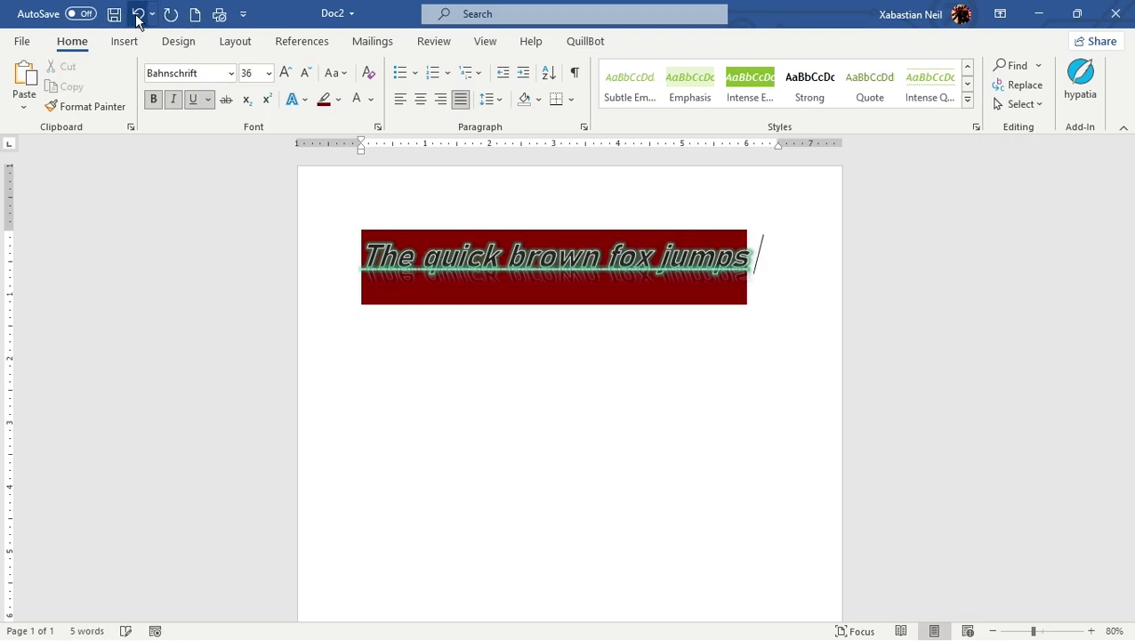
pyautogui.click(139, 15)
pyautogui.hotkey('ctrl', 'y')
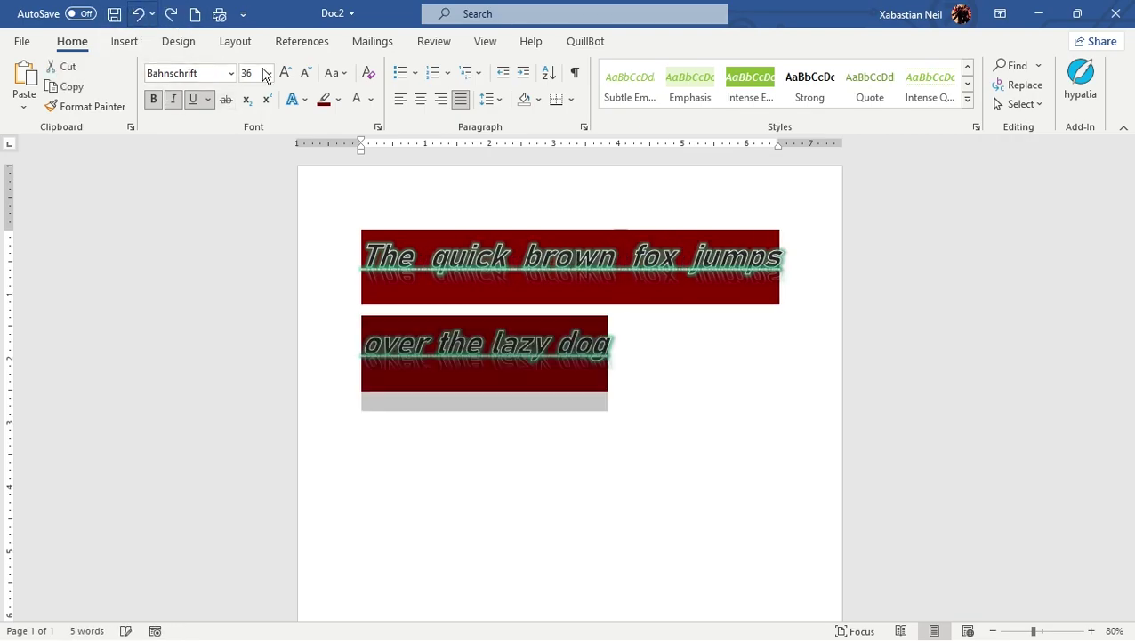
# Add the lines "Banana", "Grapes" and "Apples" as separate paragraphs below the sentence.
pyautogui.click(671, 343)
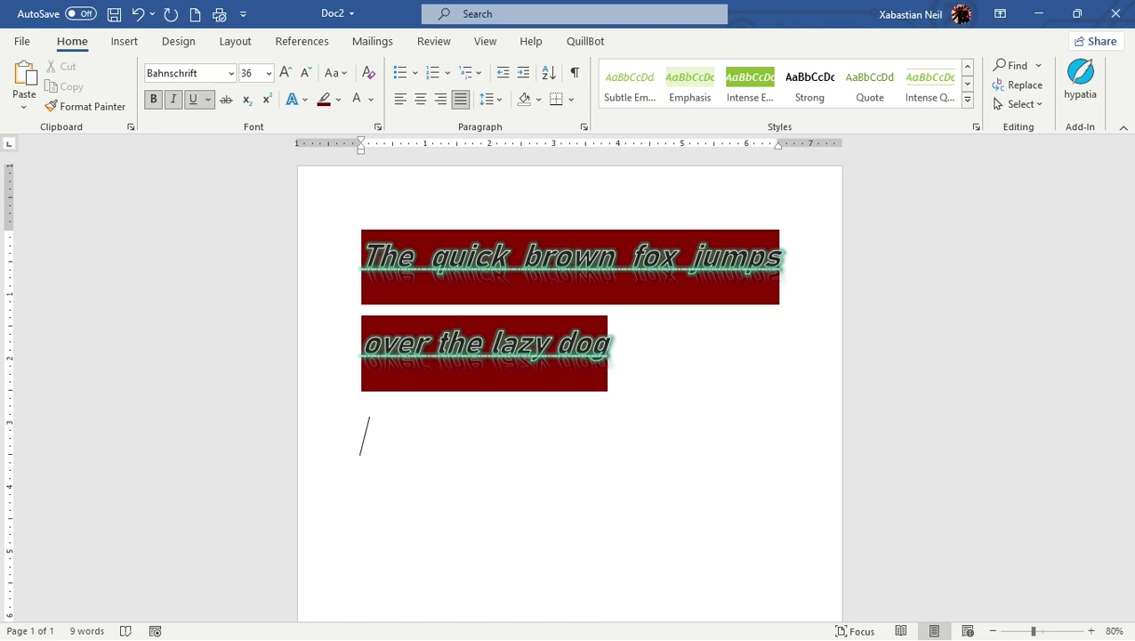
pyautogui.write('banana')
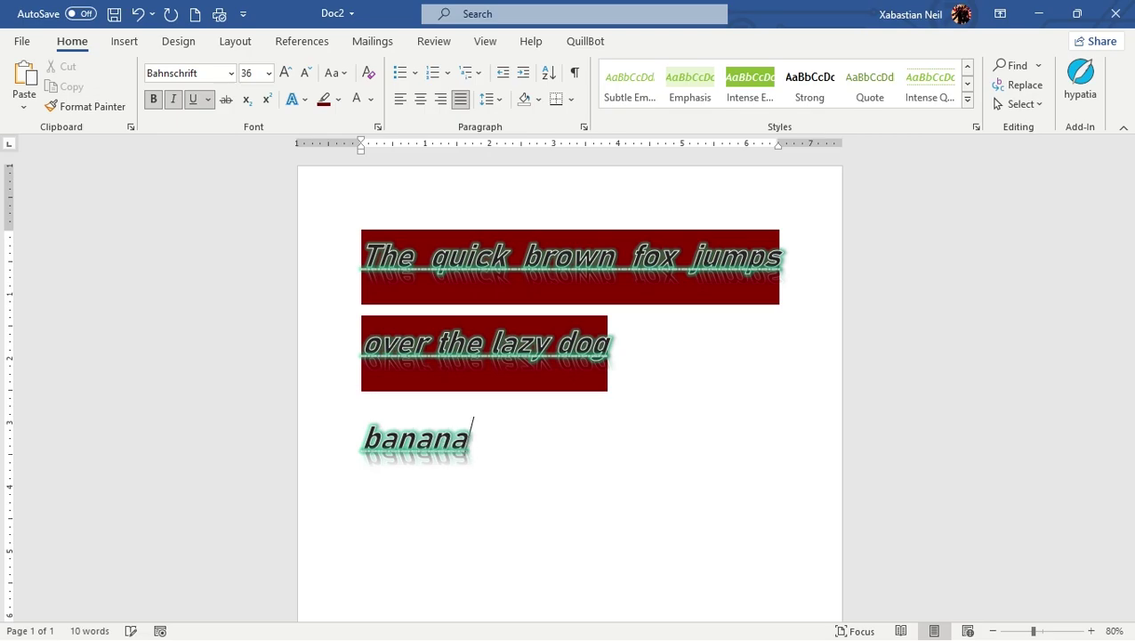
pyautogui.press('Return')
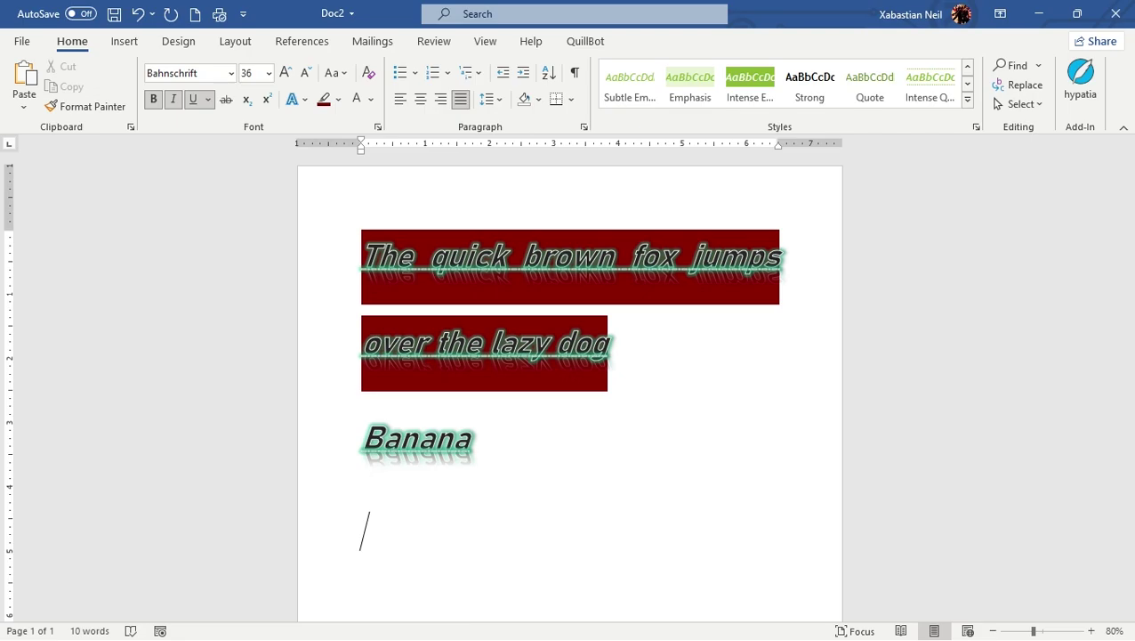
pyautogui.write('grapes')
pyautogui.press('Return')
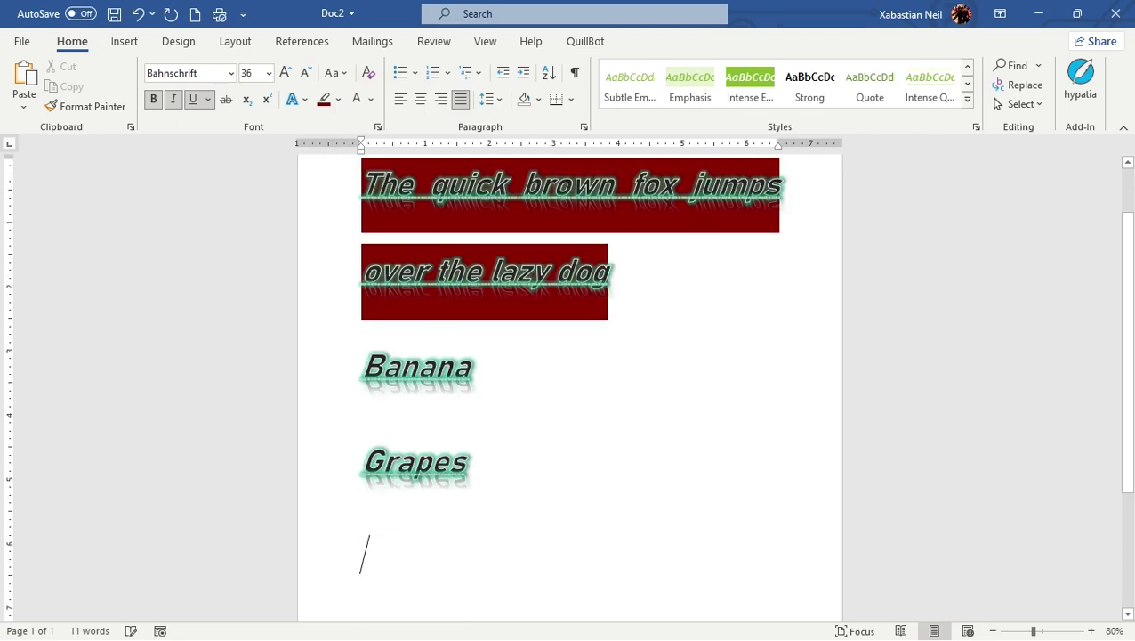
pyautogui.write('apples')
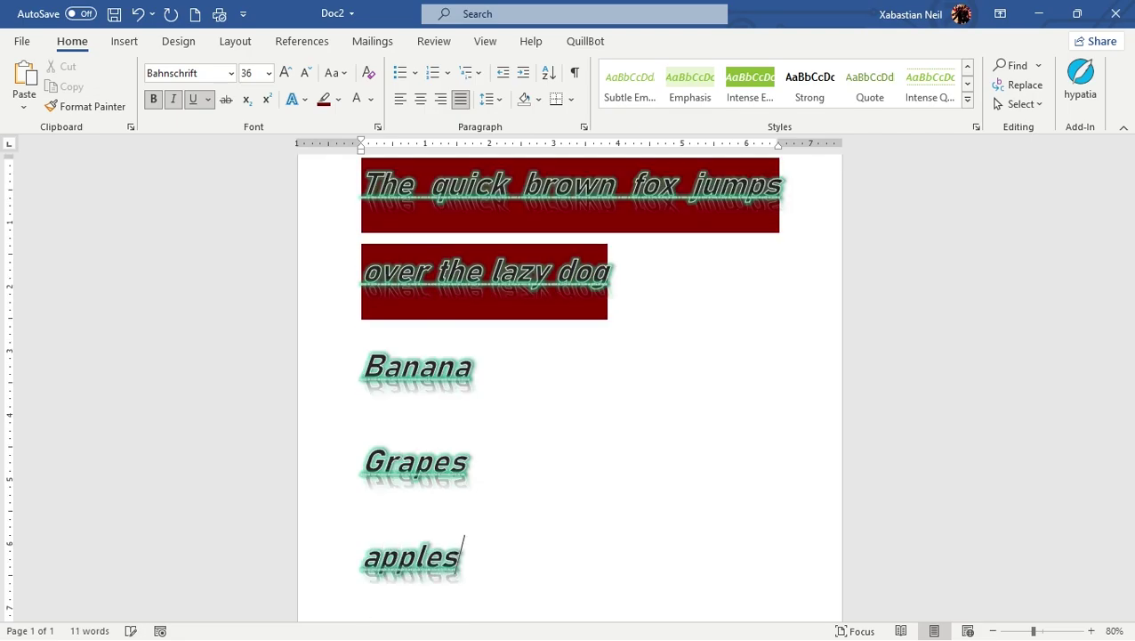
pyautogui.press('Return')
# Format the Banana, Grapes and Apples lines as a list with solid round bullets.
pyautogui.click(616, 440)
pyautogui.click(530, 460)
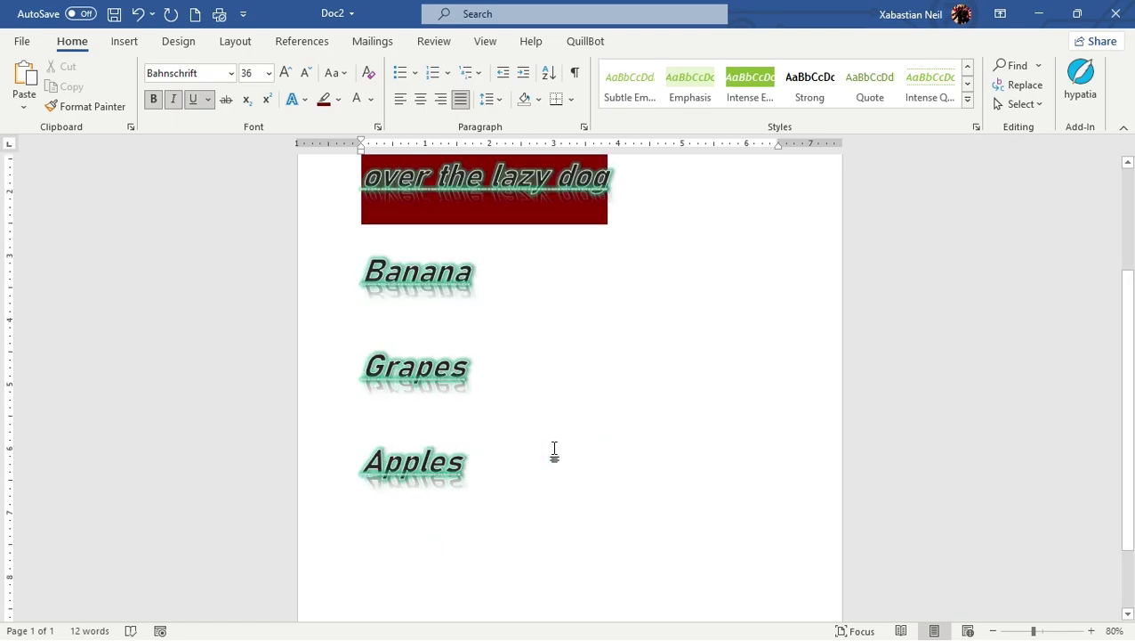
pyautogui.moveTo(505, 489); pyautogui.dragTo(312, 294)
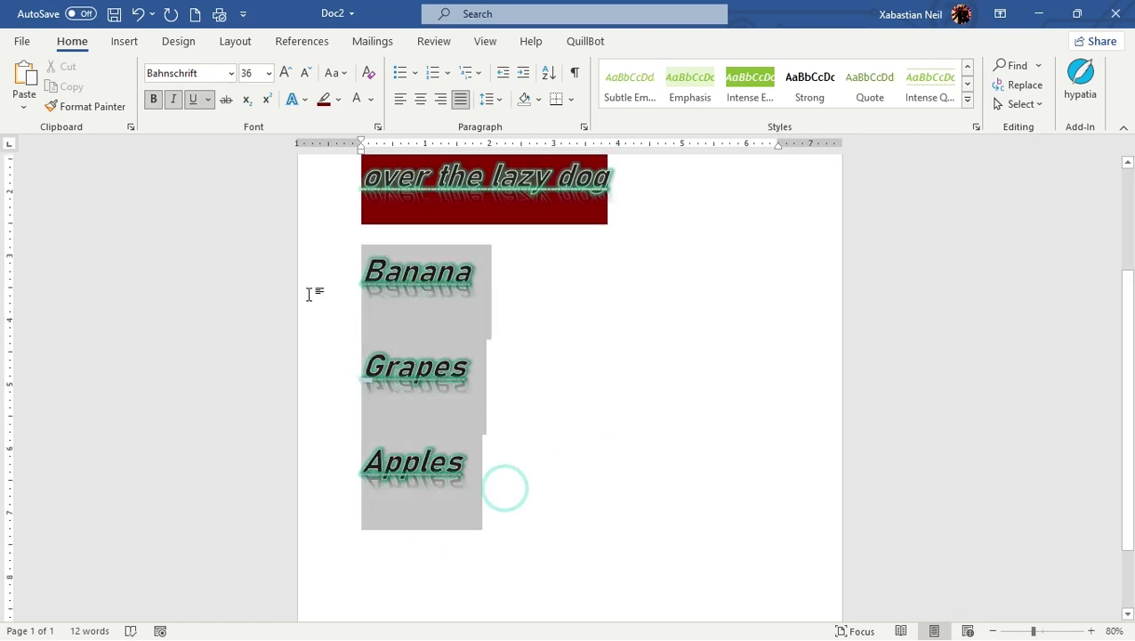
pyautogui.click(415, 75)
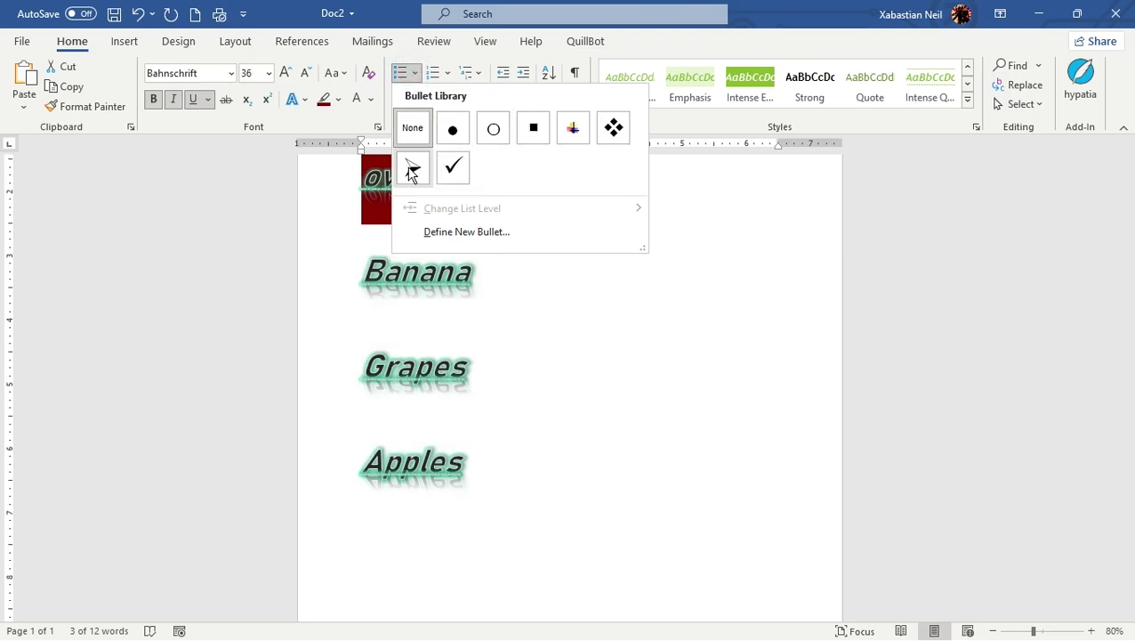
pyautogui.press('Escape')
pyautogui.click(520, 356)
# Change the bullets of the three fruit items to the multicoloured cross symbol from the bullet library.
pyautogui.moveTo(529, 461); pyautogui.dragTo(302, 243)
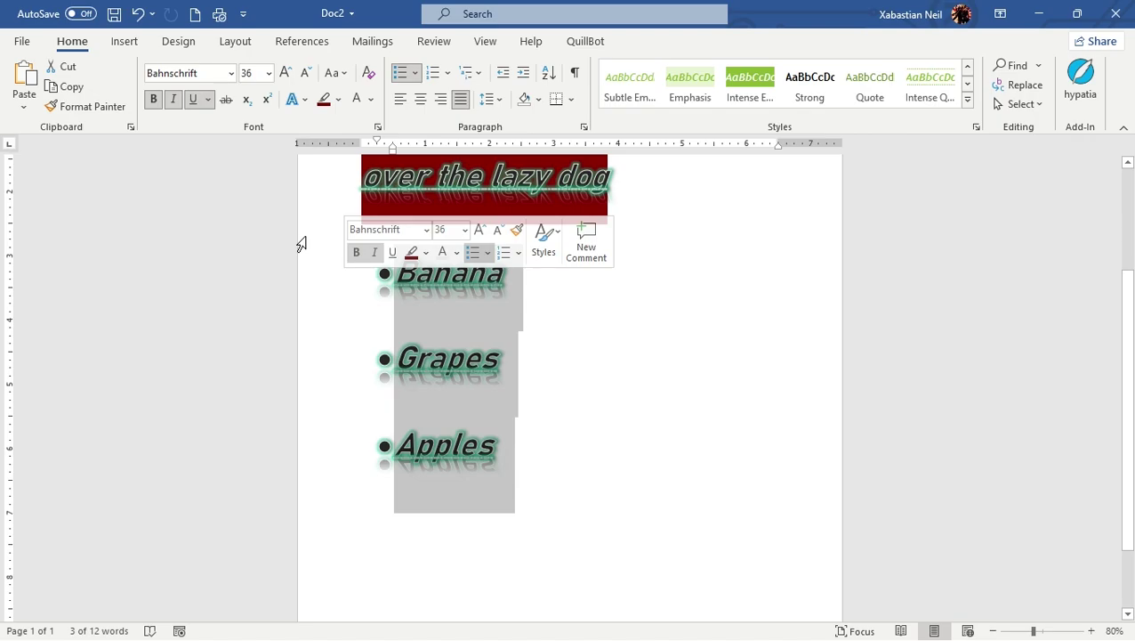
pyautogui.click(527, 388)
pyautogui.moveTo(522, 458); pyautogui.dragTo(337, 287)
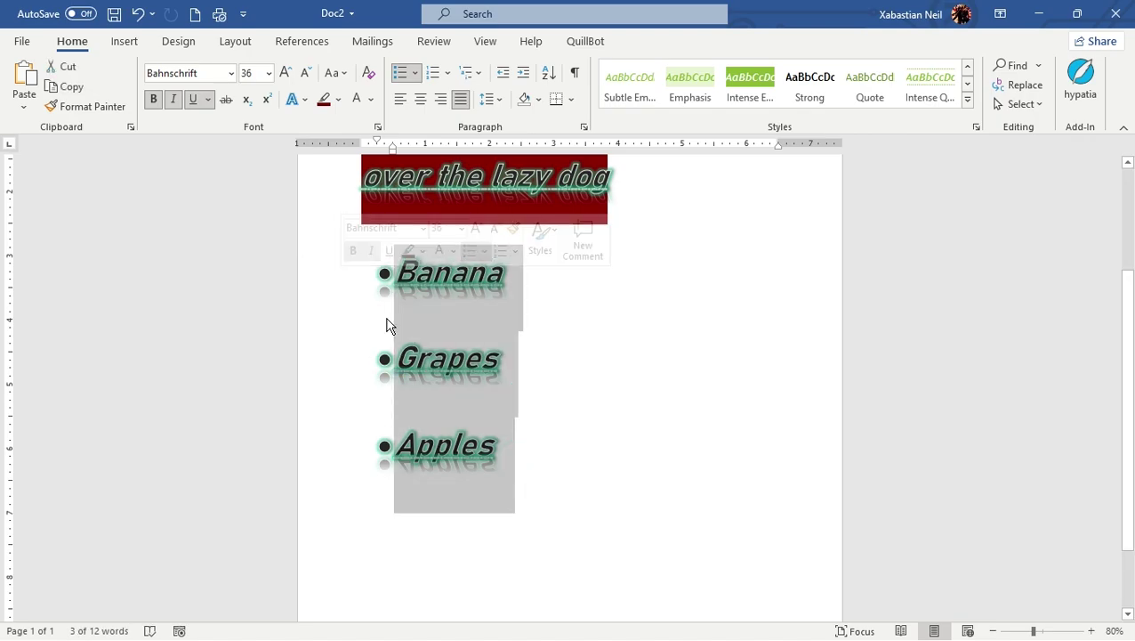
pyautogui.click(415, 73)
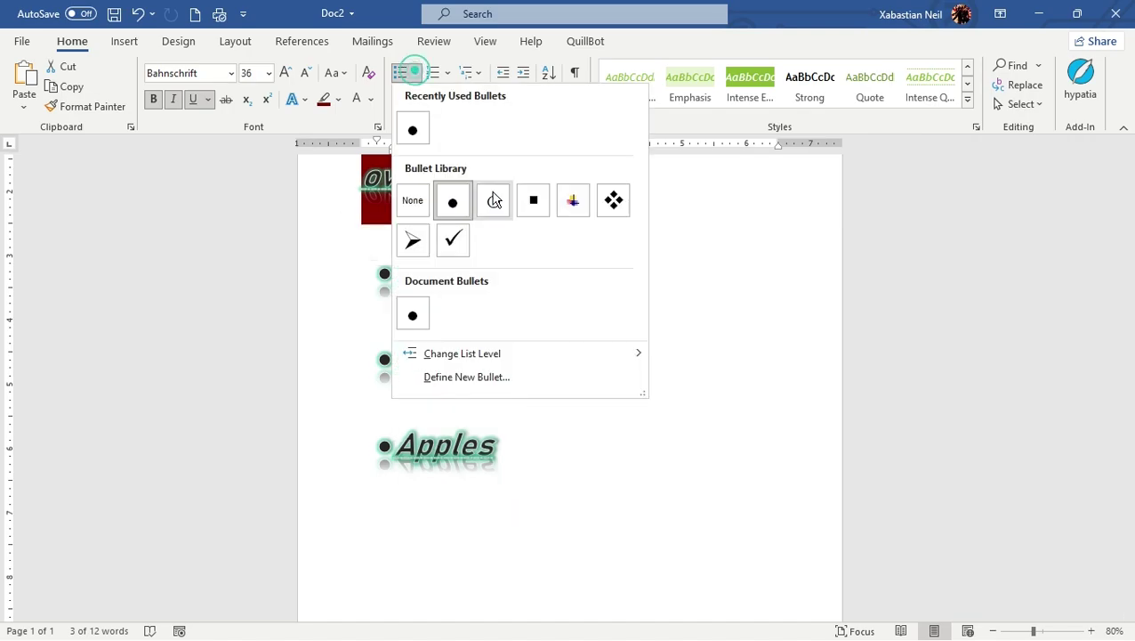
pyautogui.click(573, 201)
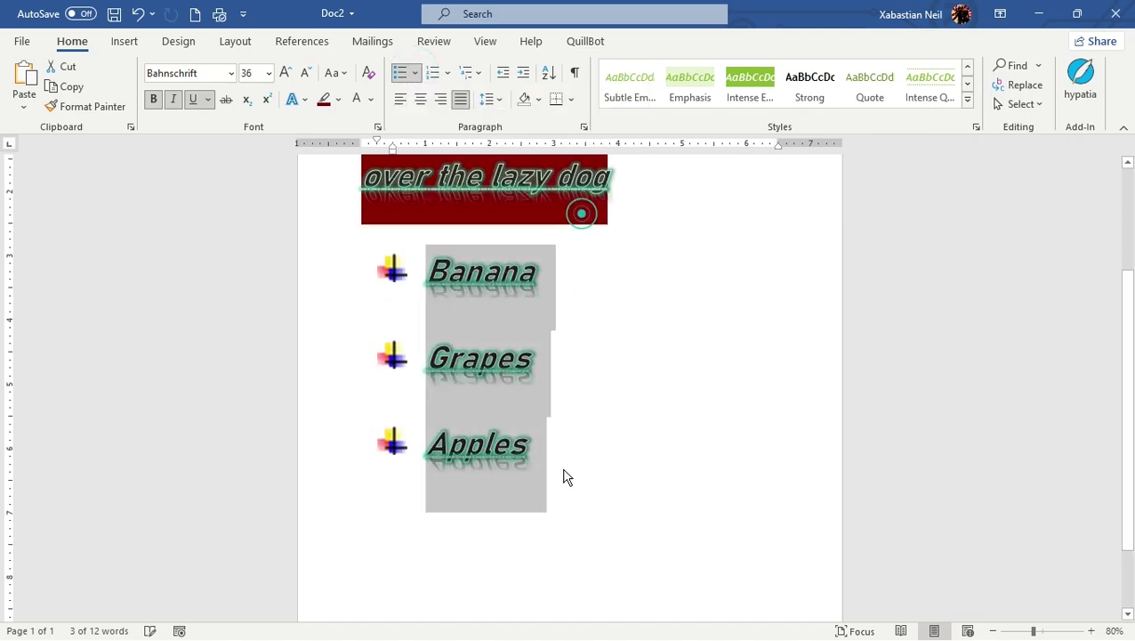
# Change the fruit list's bullets to the four-diamond symbol.
pyautogui.click(584, 446)
pyautogui.moveTo(583, 485); pyautogui.dragTo(316, 269)
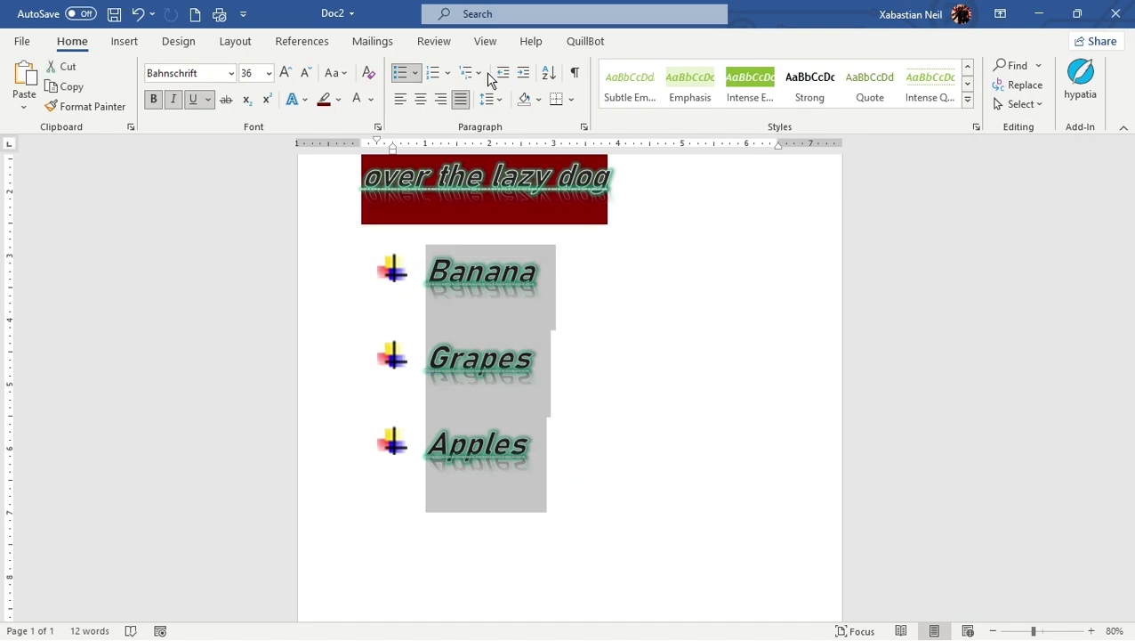
pyautogui.click(416, 73)
pyautogui.click(617, 211)
pyautogui.click(608, 475)
# Convert the fruit list to 1. 2. 3. numbering, and switch it to lowercase Roman numerals (i. ii. iii.).
pyautogui.moveTo(607, 458); pyautogui.dragTo(297, 257)
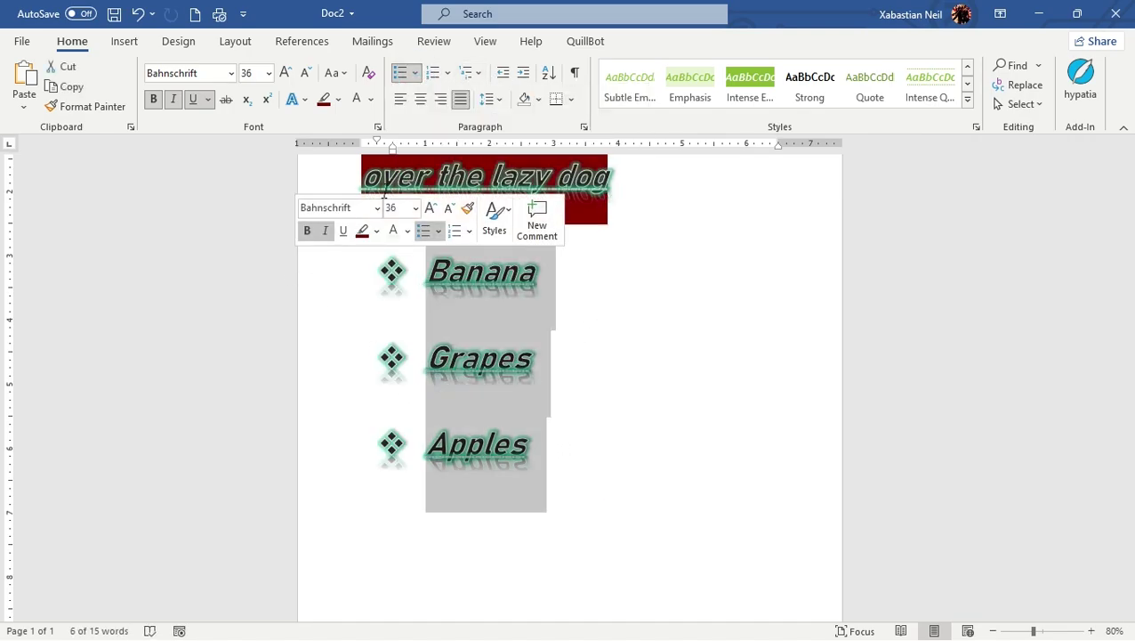
pyautogui.click(436, 75)
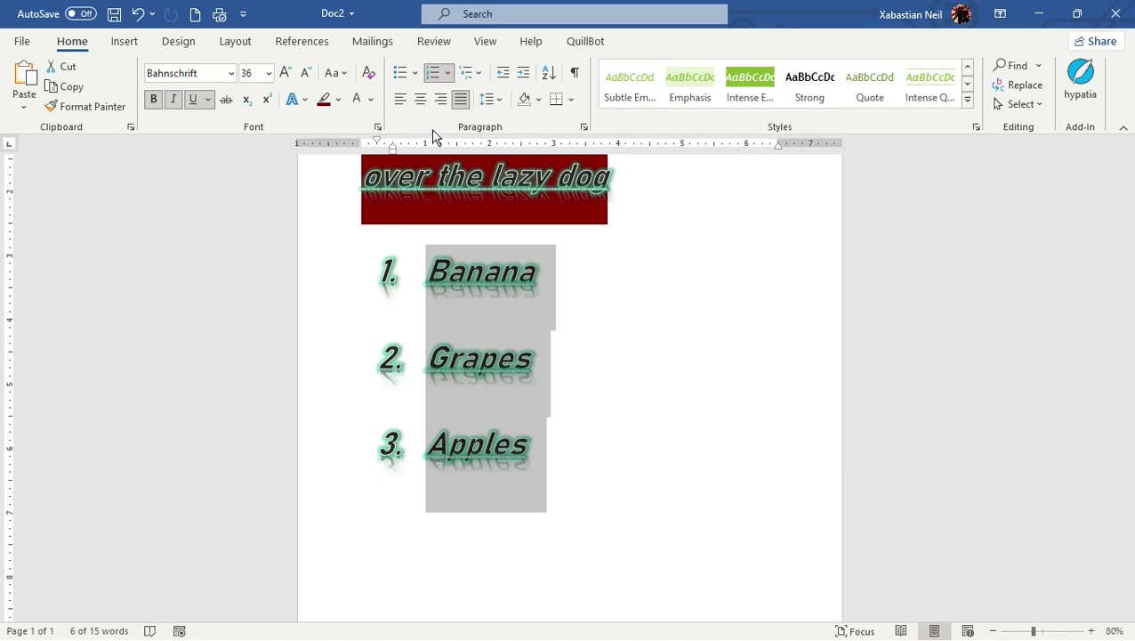
pyautogui.click(450, 74)
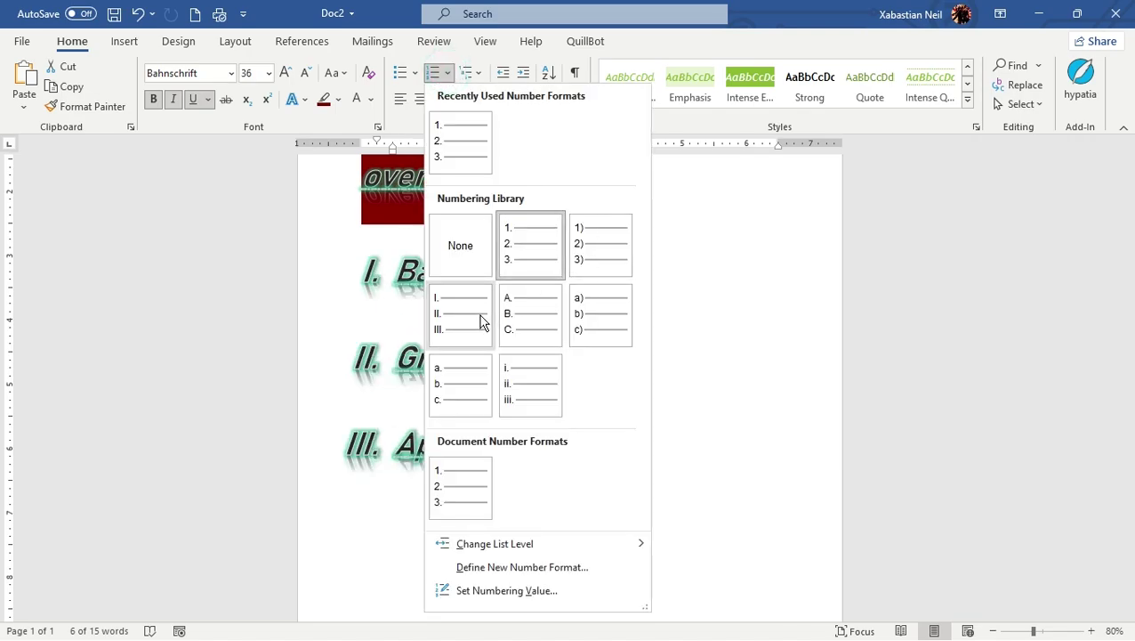
pyautogui.click(531, 389)
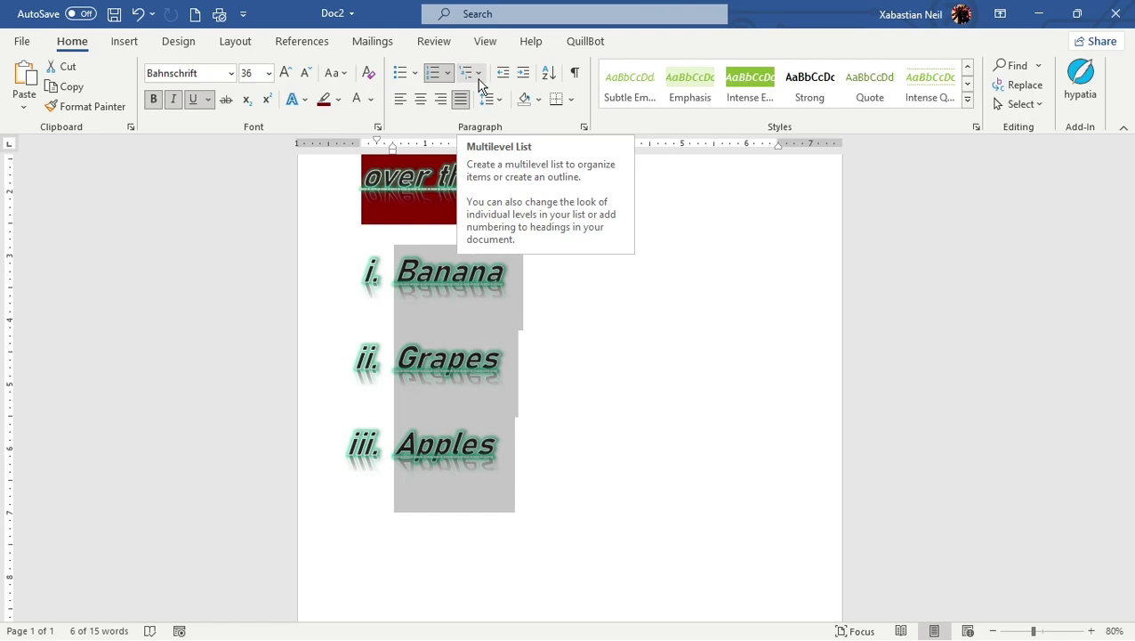
# Apply the 1., 1.1., 1.1.1. multilevel list format to the three fruit items.
pyautogui.click(423, 271)
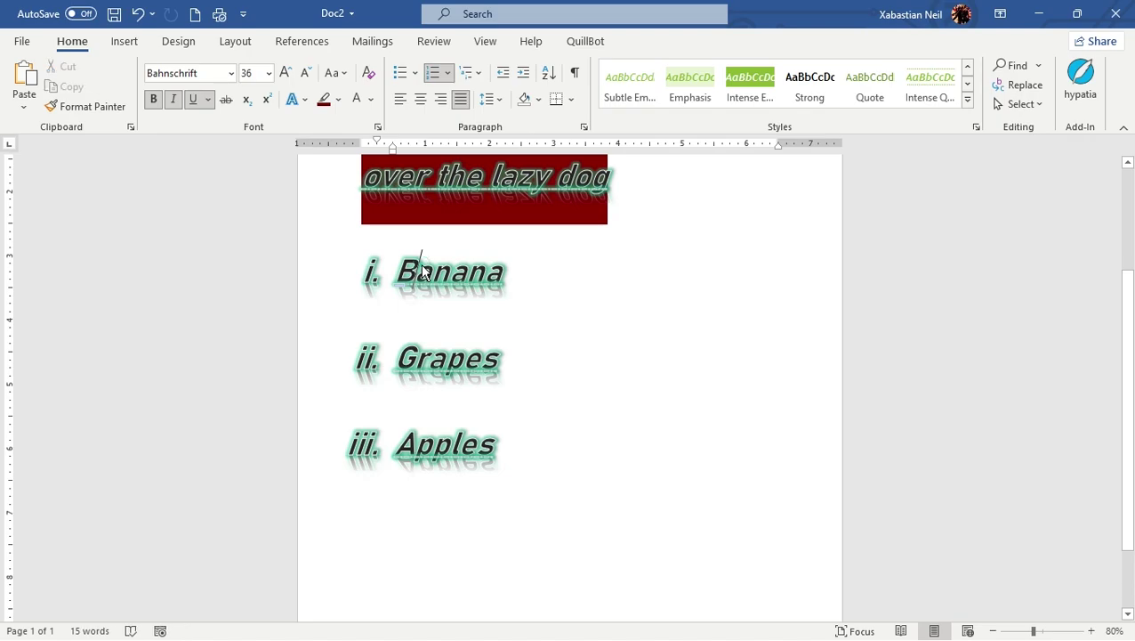
pyautogui.click(518, 358)
pyautogui.click(688, 451)
pyautogui.moveTo(535, 454); pyautogui.dragTo(341, 279)
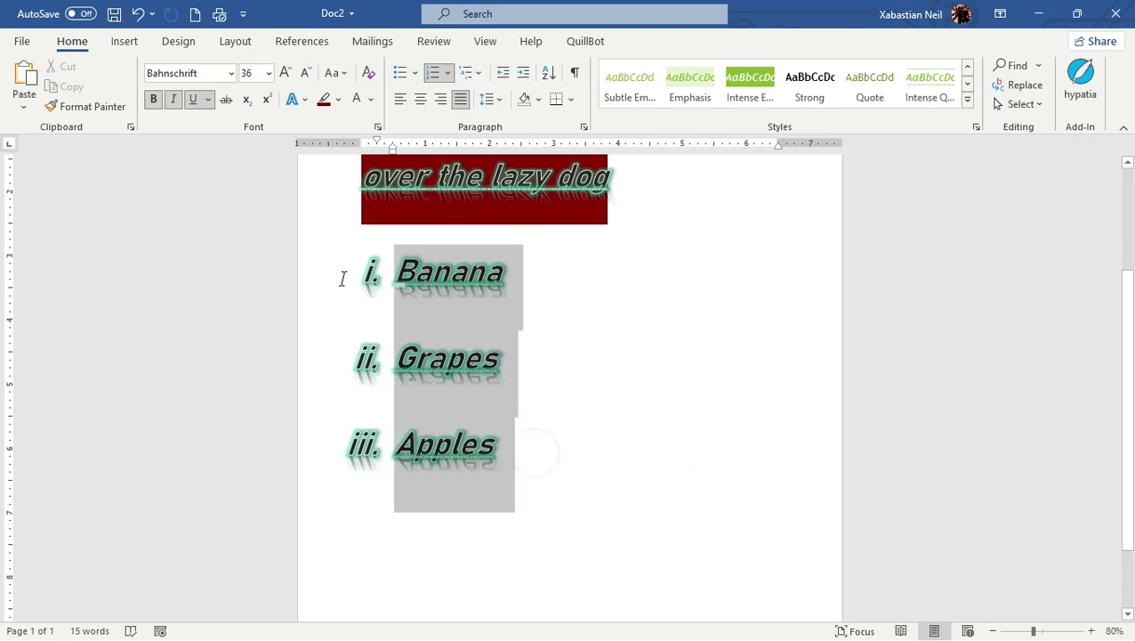
pyautogui.click(475, 72)
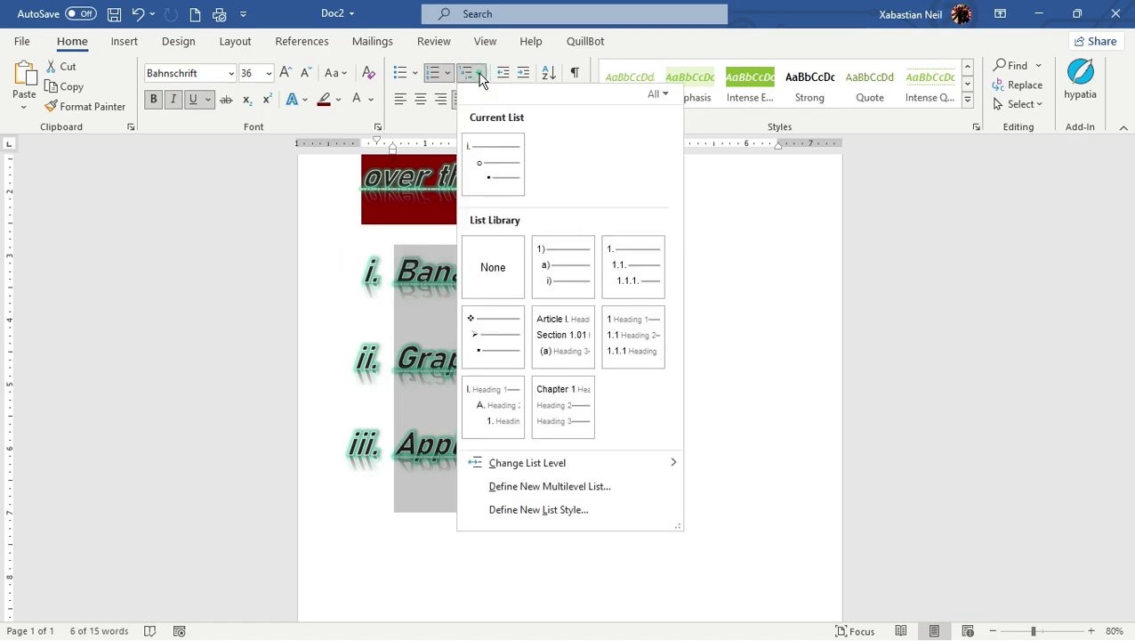
pyautogui.click(640, 277)
# Insert an unnumbered line reading "hdsfjsf" between the Banana and Grapes items.
pyautogui.click(545, 389)
pyautogui.click(507, 267)
pyautogui.press('Return')
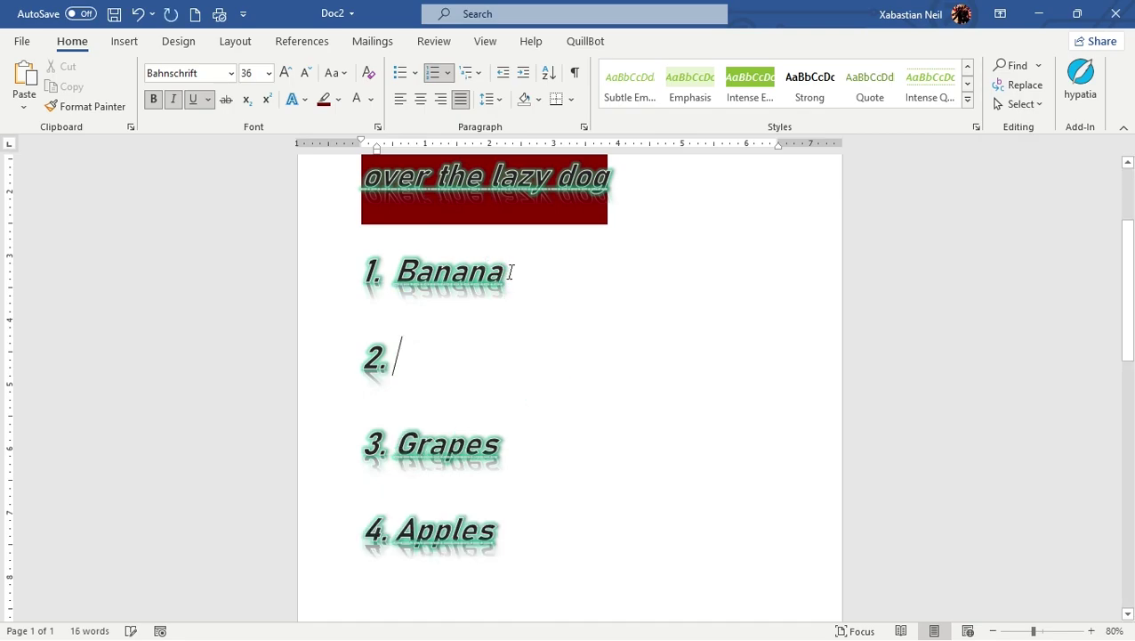
pyautogui.press('BackSpace')
pyautogui.press('BackSpace')
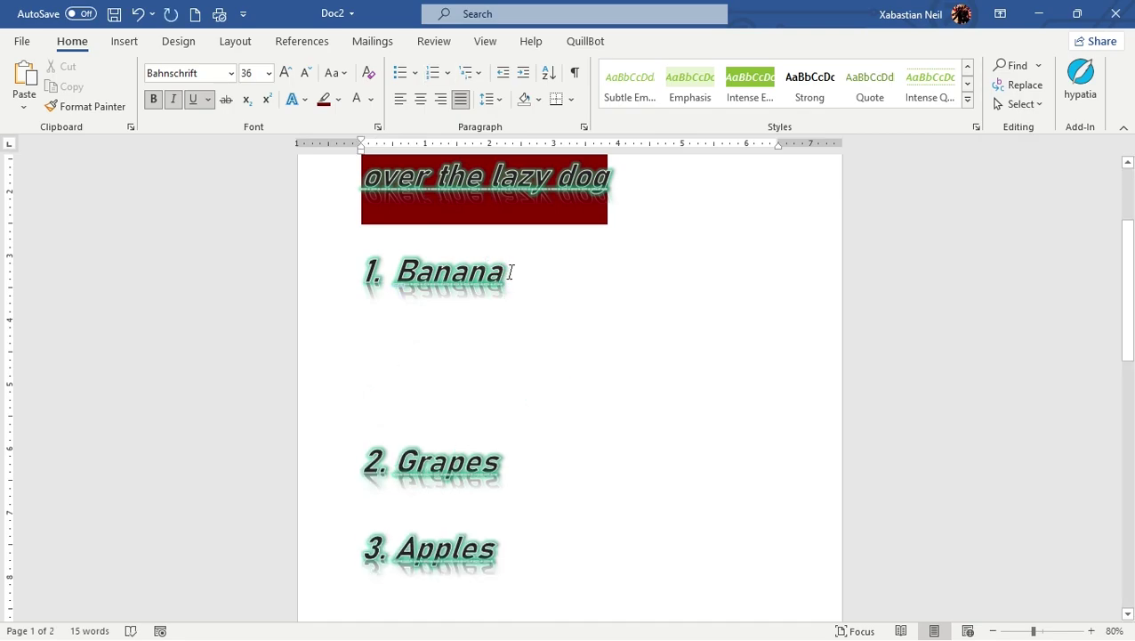
pyautogui.press('BackSpace')
pyautogui.press('Return')
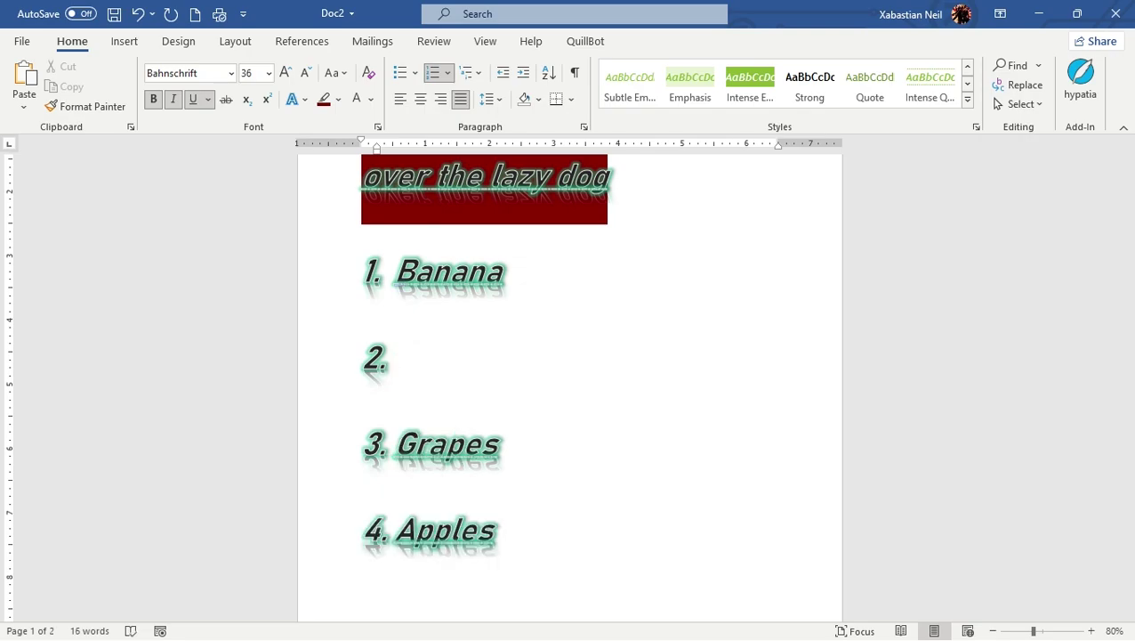
pyautogui.press('BackSpace')
pyautogui.write('hdsfisf')
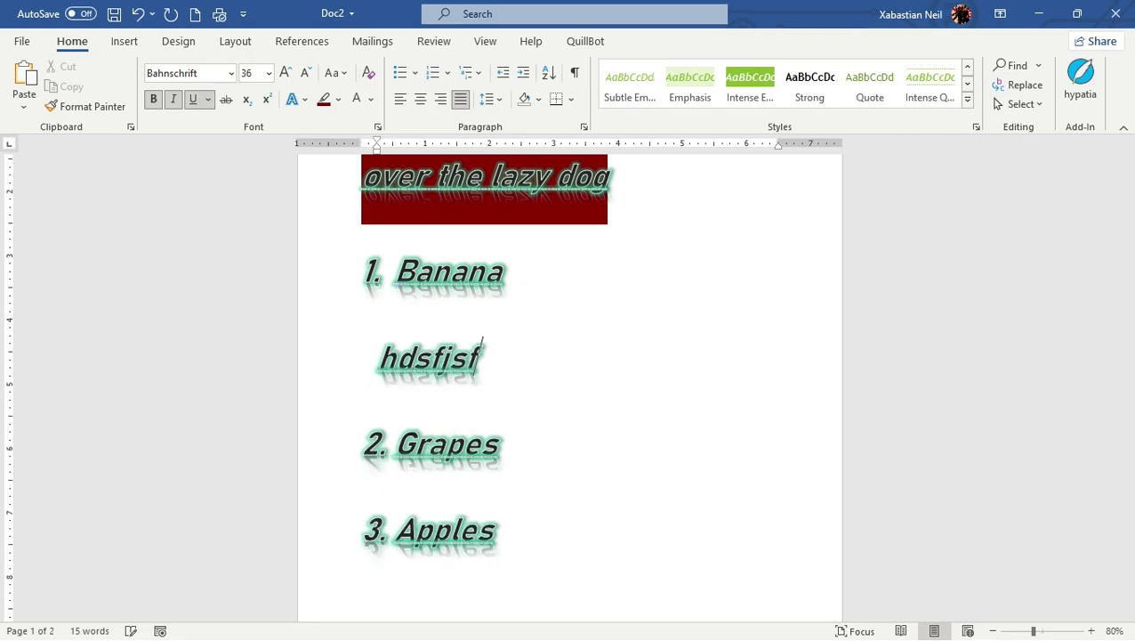
# Indent the "hdsfjsf" line with a tab at its start, and remove the indent again.
pyautogui.click(541, 459)
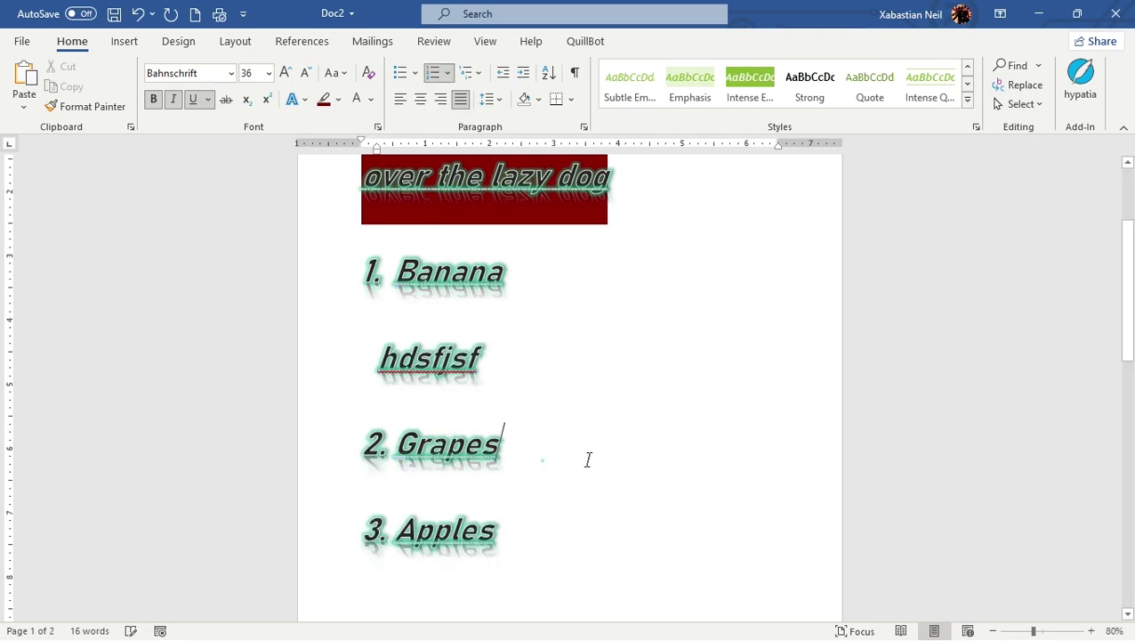
pyautogui.click(374, 360)
pyautogui.press('Tab')
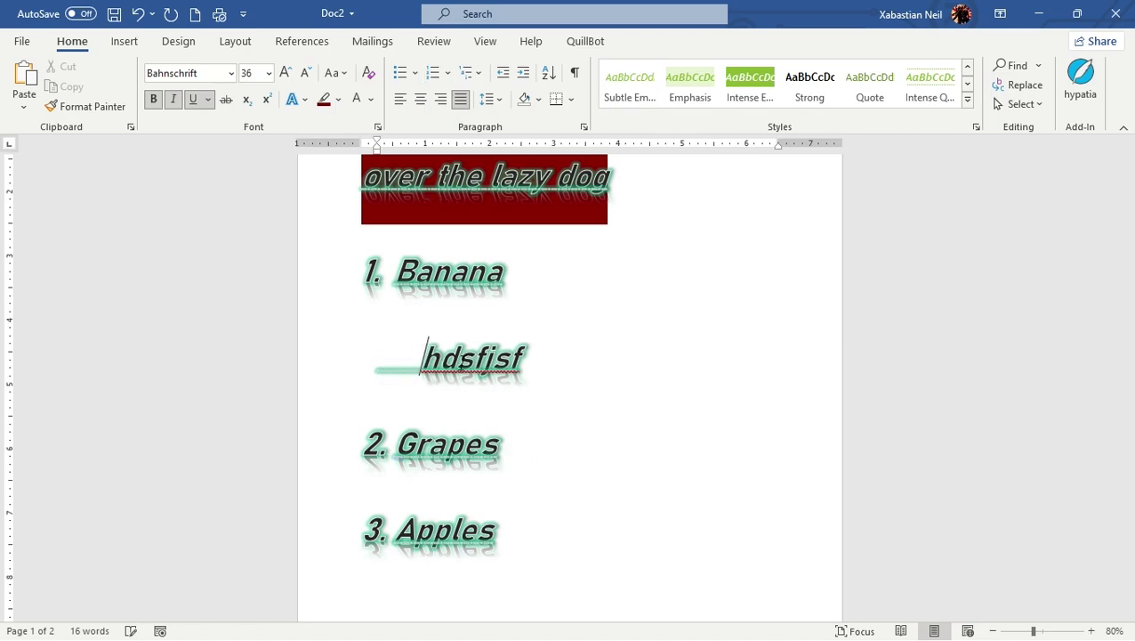
pyautogui.press('BackSpace')
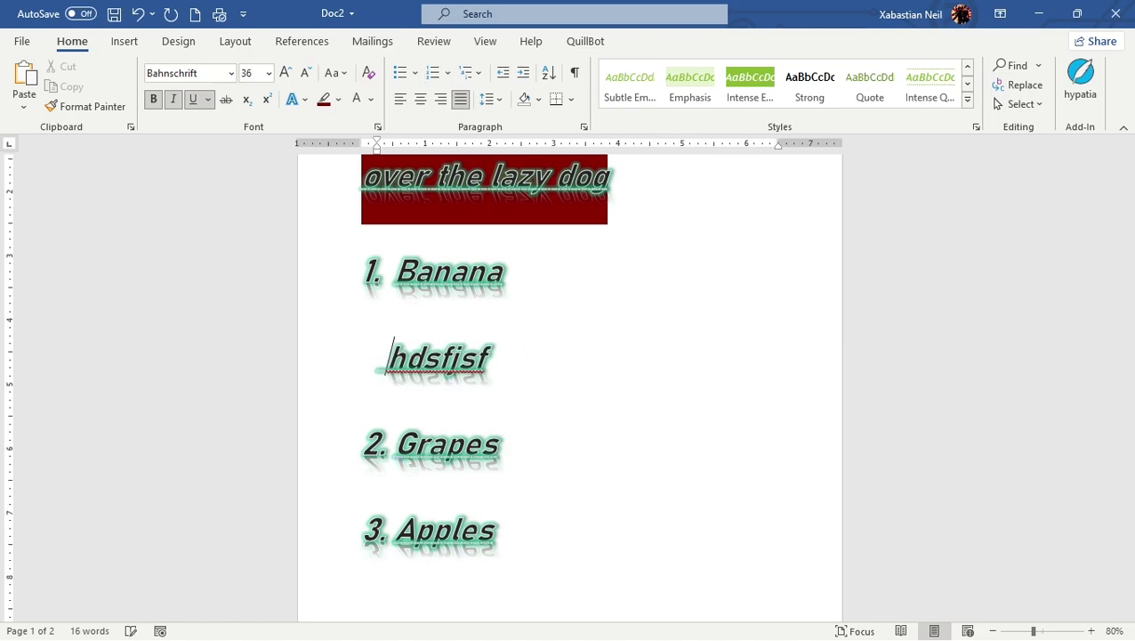
pyautogui.press('BackSpace')
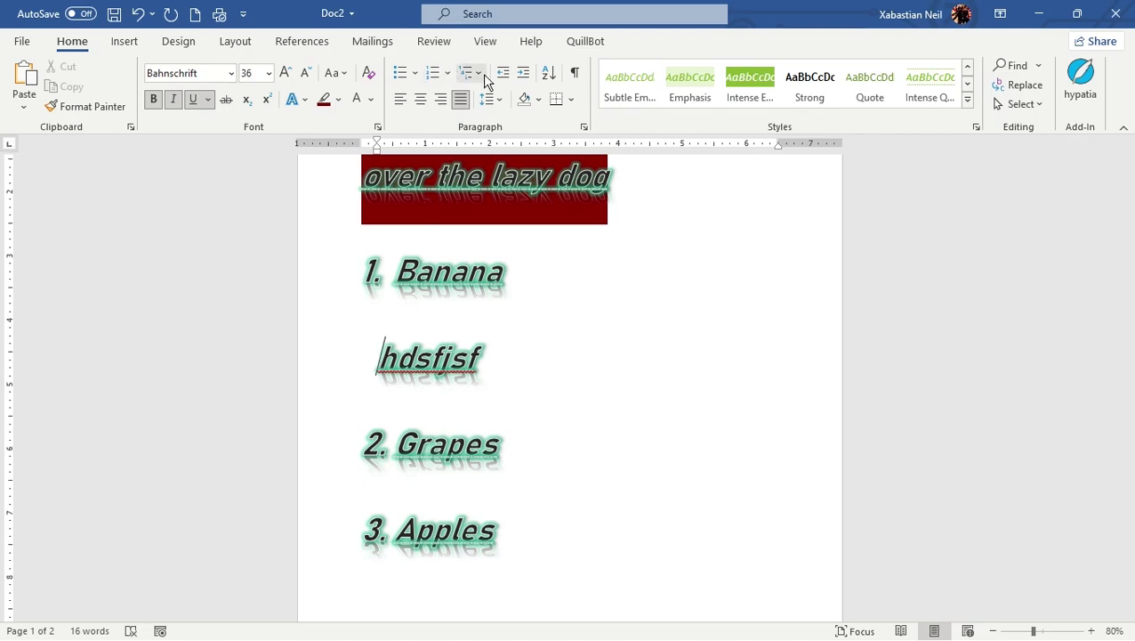
# Apply the 1), a), i) multilevel list format to the "hdsfjsf" line under Banana.
pyautogui.click(472, 73)
pyautogui.moveTo(530, 296)
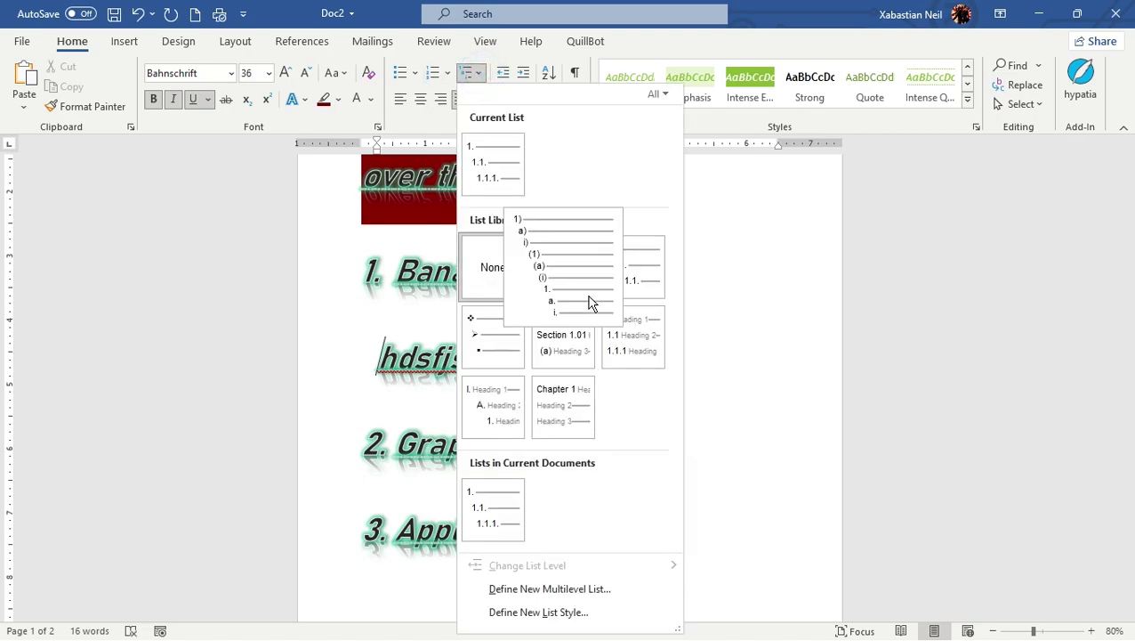
pyautogui.click(566, 285)
pyautogui.click(378, 272)
pyautogui.click(519, 383)
# Add an empty sub-item after "hdsfjsf", delete both sub-items, and complete the first item as "Banana" again.
pyautogui.click(552, 369)
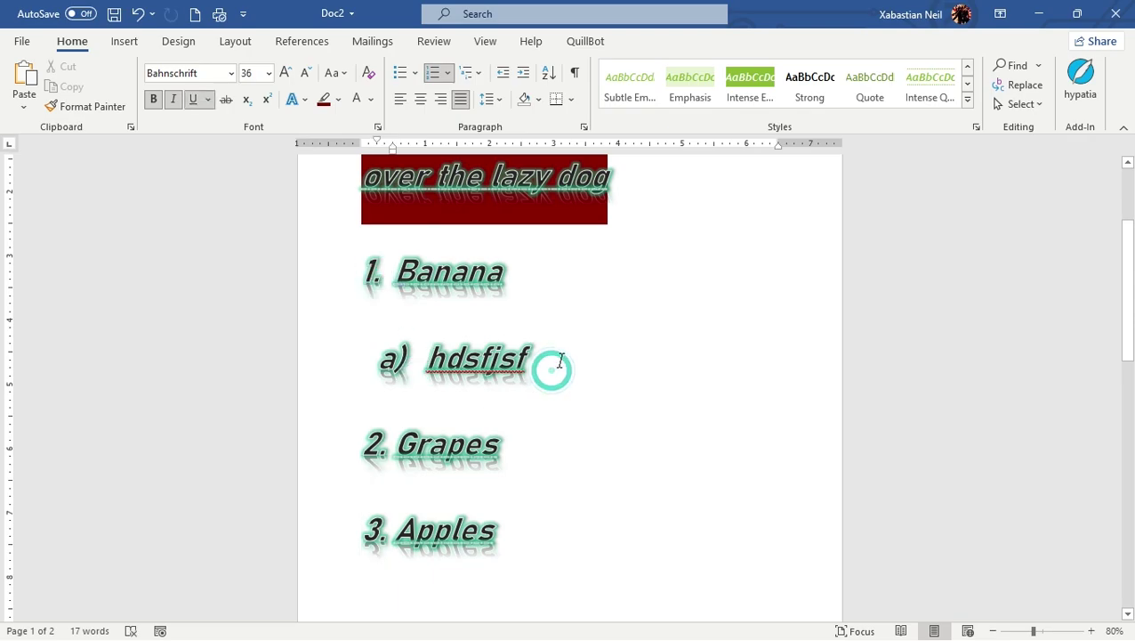
pyautogui.press('Return')
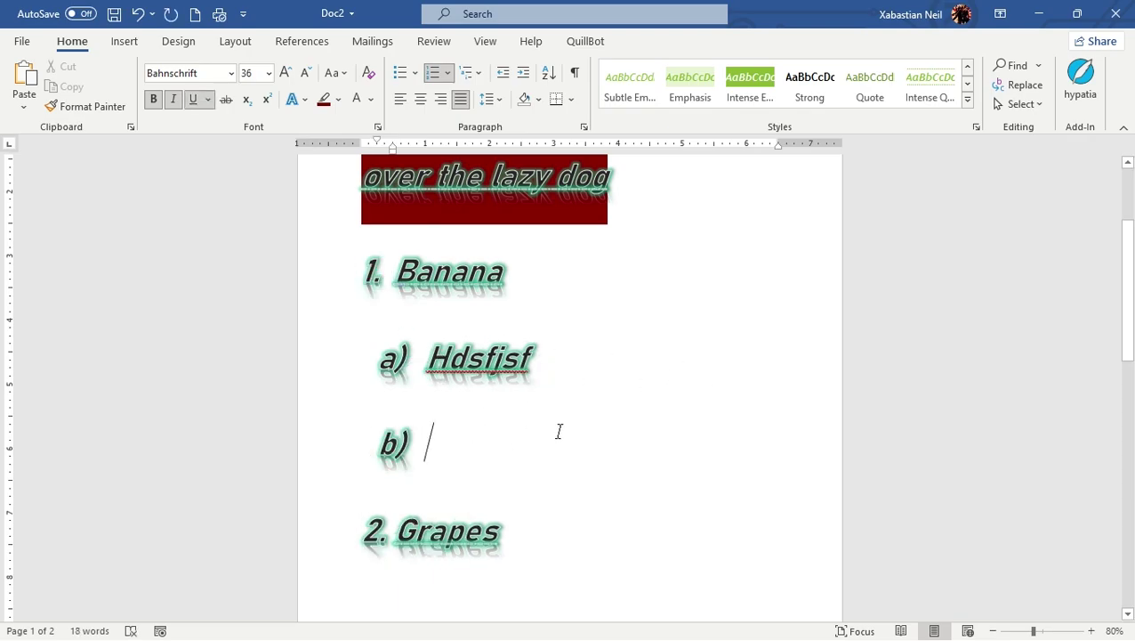
pyautogui.press('BackSpace')
pyautogui.press('BackSpace')
pyautogui.press('BackSpace')
pyautogui.press('BackSpace')
pyautogui.press('BackSpace')
pyautogui.press('BackSpace')
pyautogui.press('BackSpace')
pyautogui.press('BackSpace')
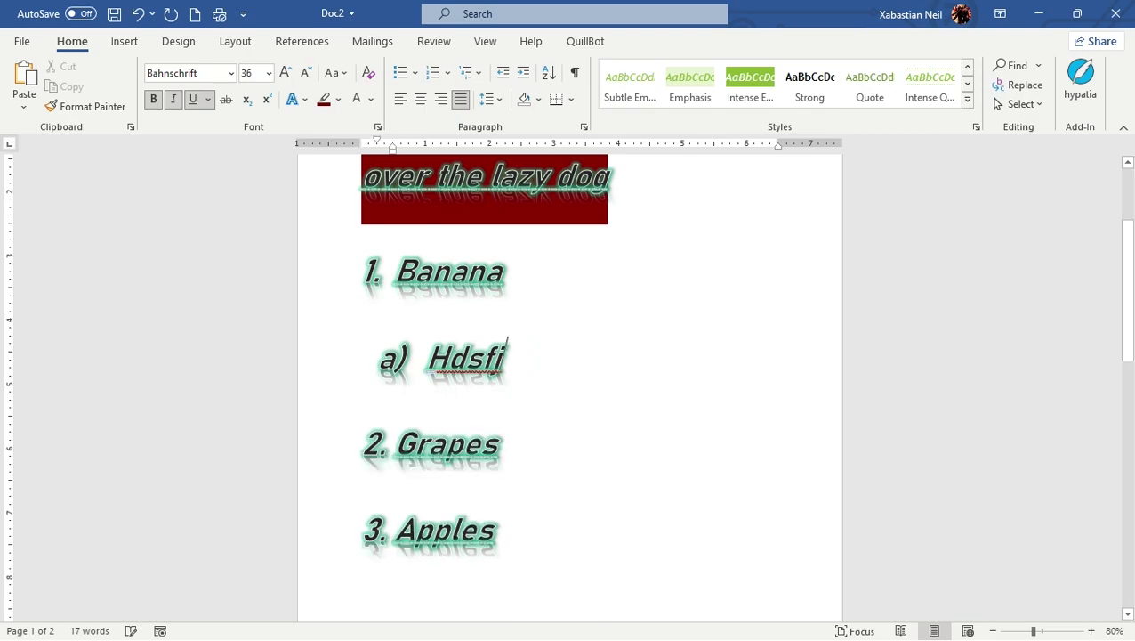
pyautogui.press('BackSpace')
pyautogui.press('BackSpace')
pyautogui.press('BackSpace')
pyautogui.press('BackSpace')
pyautogui.press('BackSpace')
pyautogui.press('BackSpace')
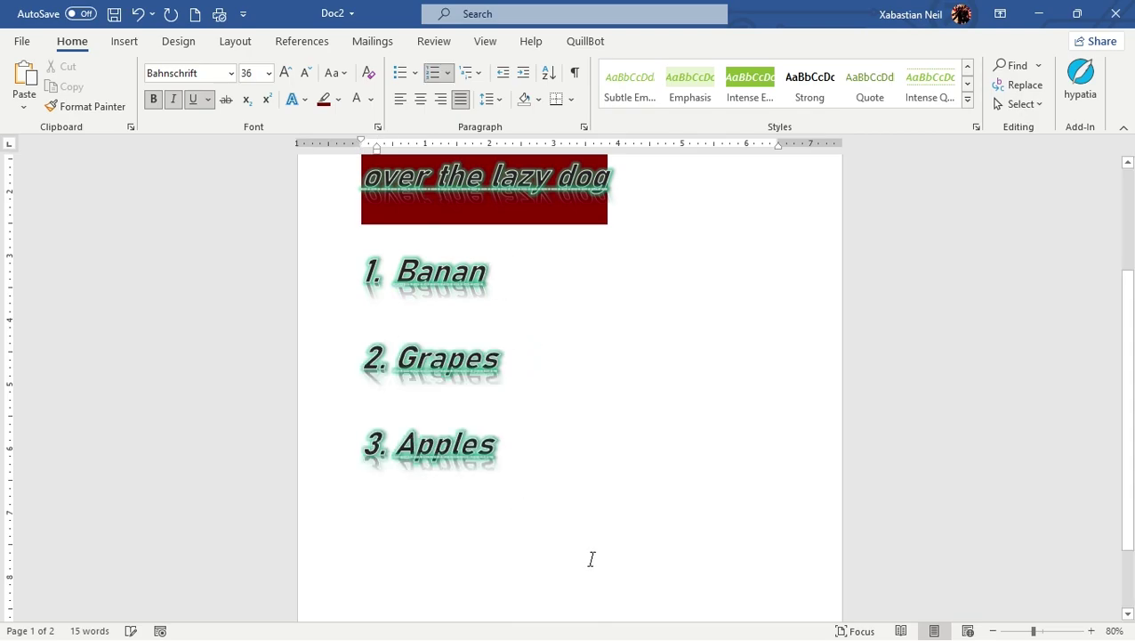
pyautogui.write('a')
pyautogui.click(608, 569)
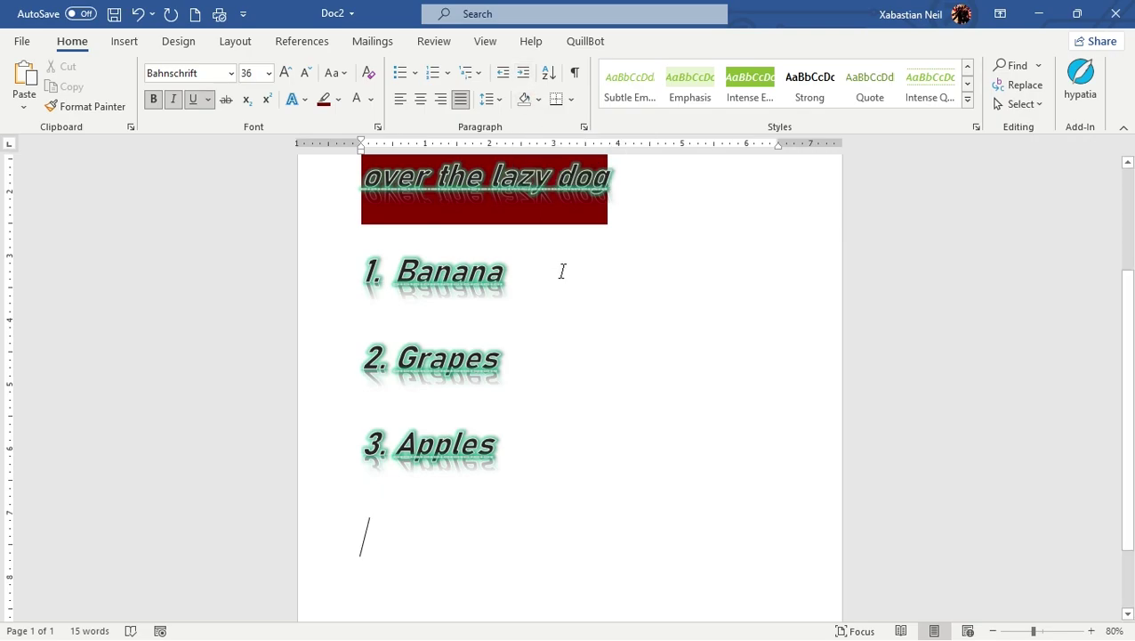
# Increase the indent of the "The quick brown fox jumps over the lazy dog" paragraph by several levels.
pyautogui.scroll(3, 587, 320)
pyautogui.moveTo(615, 356); pyautogui.dragTo(306, 370)
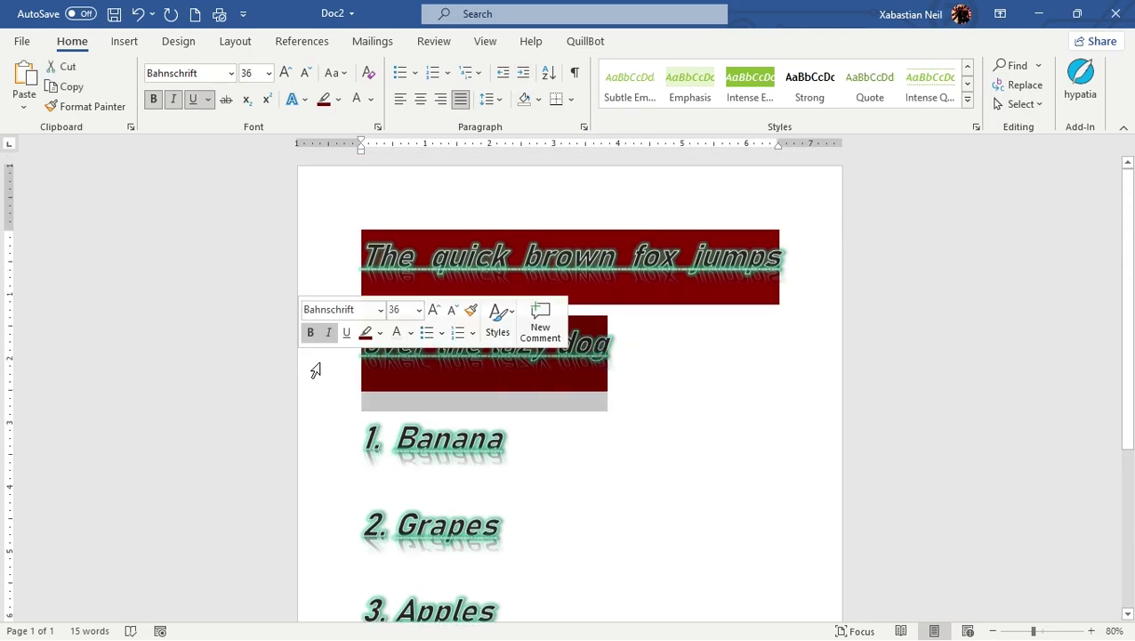
pyautogui.click(500, 76)
pyautogui.click(500, 76)
pyautogui.click(522, 78)
pyautogui.click(523, 79)
pyautogui.click(522, 78)
pyautogui.click(522, 79)
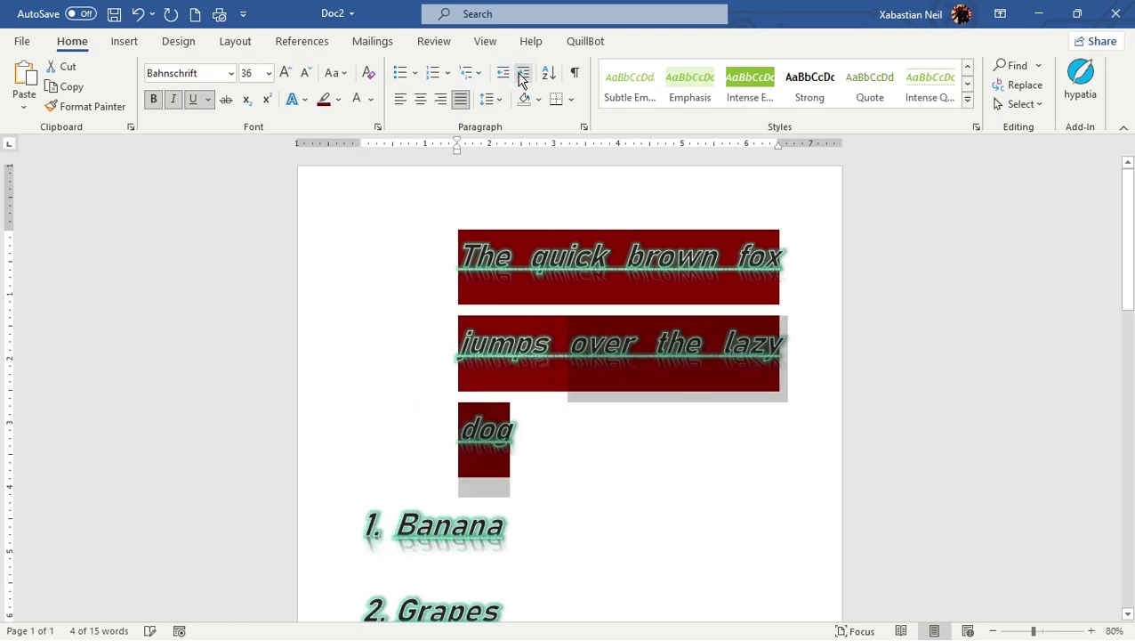
pyautogui.click(523, 79)
# Decrease the quick brown fox paragraph's indent back to the left margin.
pyautogui.click(503, 76)
pyautogui.click(505, 77)
pyautogui.click(505, 78)
pyautogui.click(507, 78)
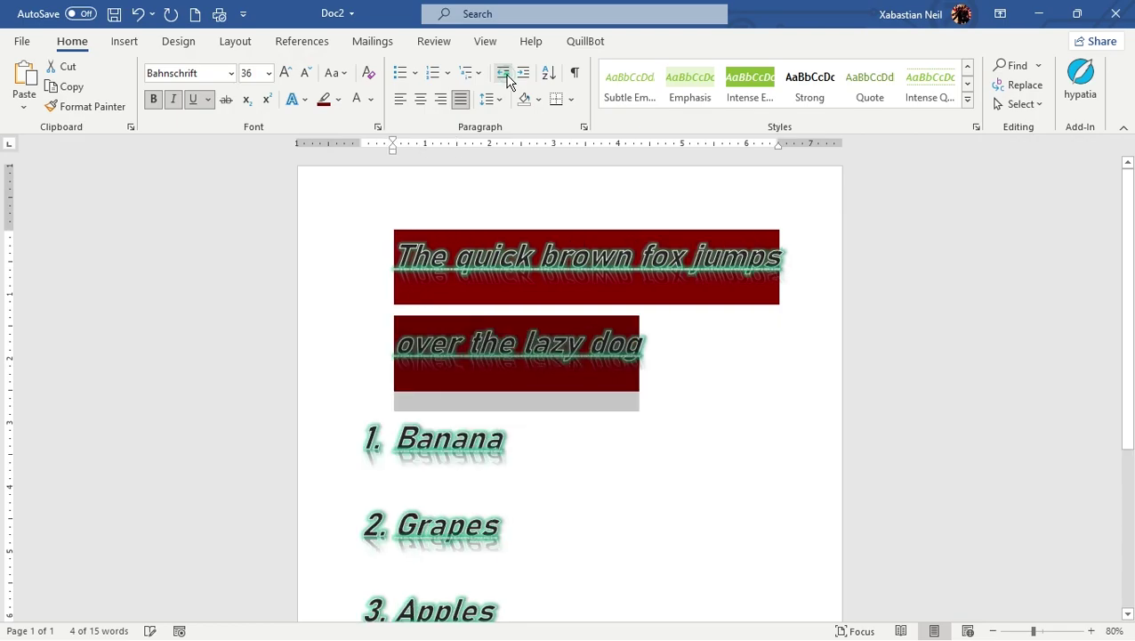
pyautogui.click(505, 78)
pyautogui.click(505, 77)
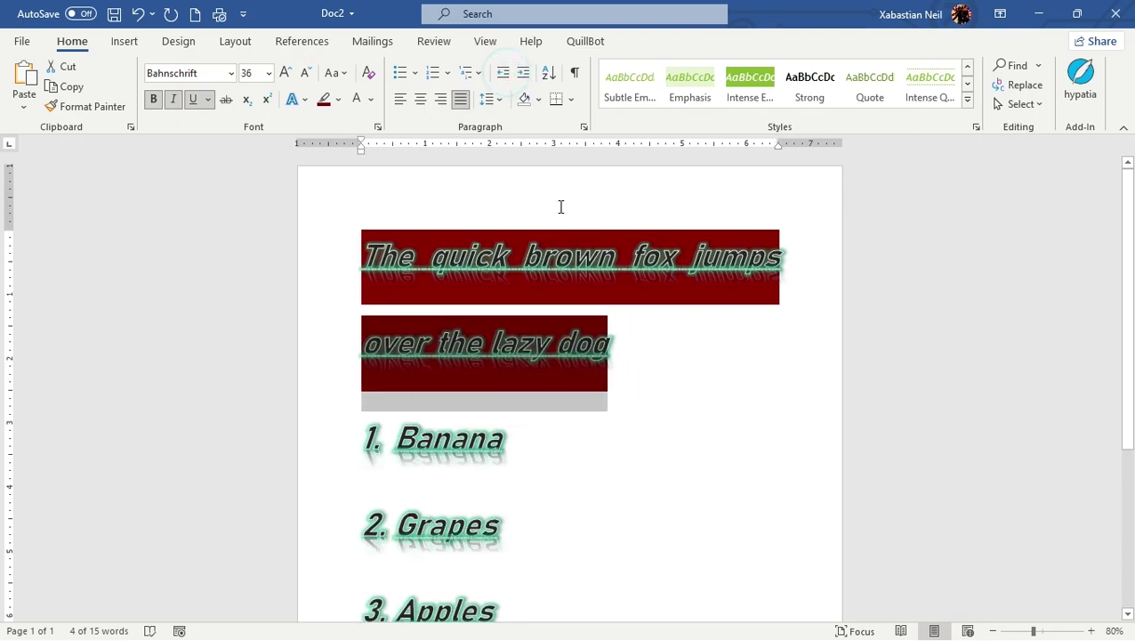
# Increase the quick brown fox paragraph's indent by three levels and add an empty paragraph after "dog".
pyautogui.click(523, 79)
pyautogui.click(523, 78)
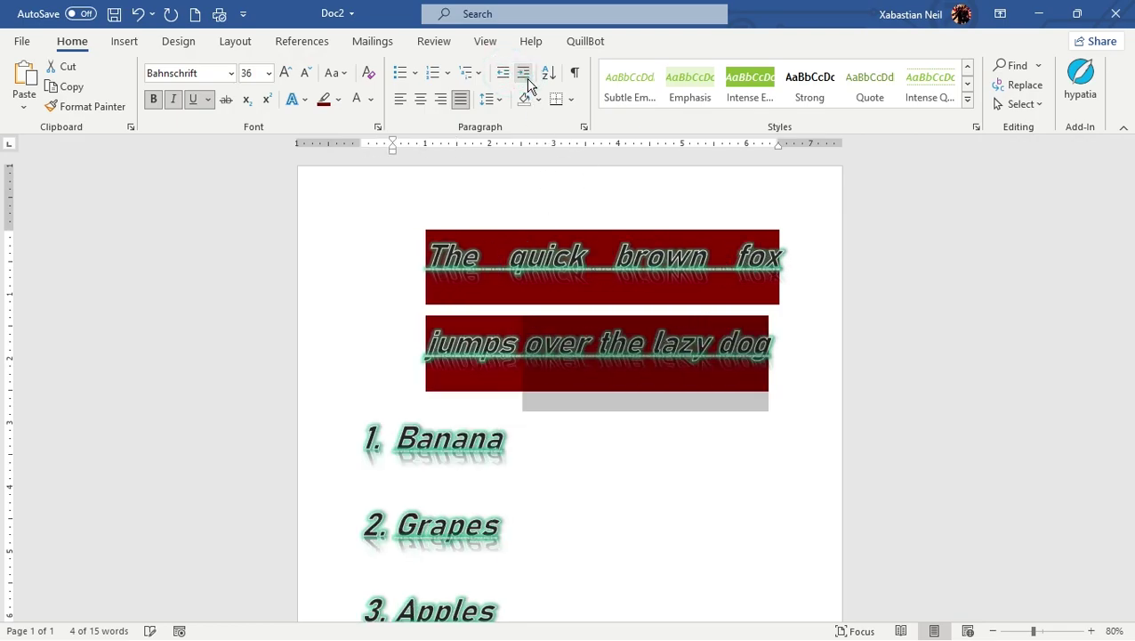
pyautogui.click(525, 78)
pyautogui.click(451, 263)
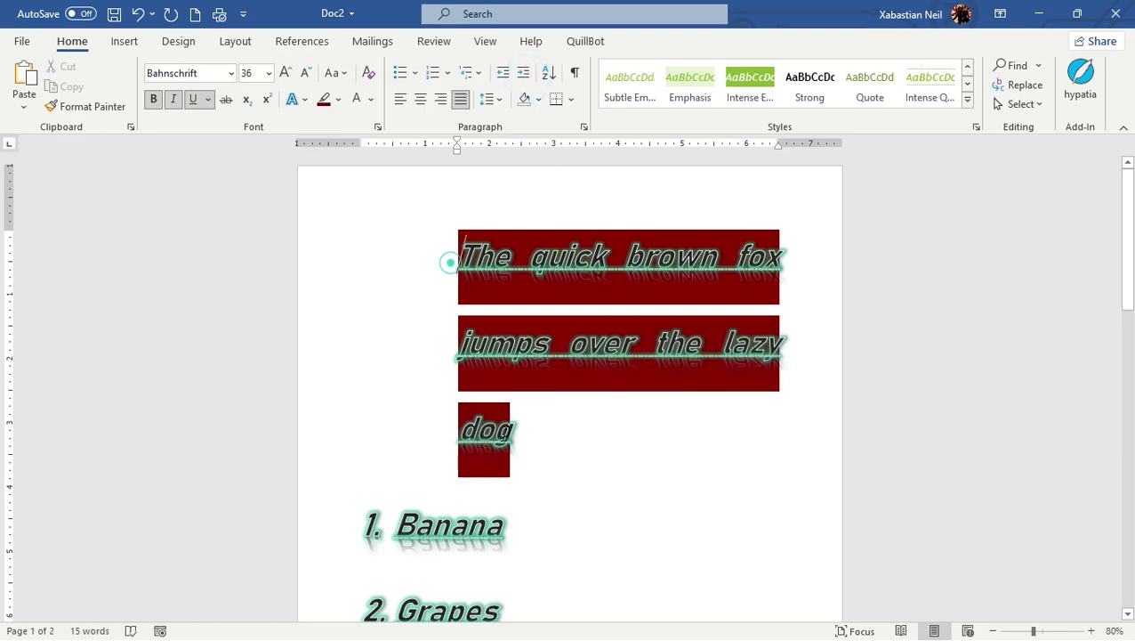
pyautogui.click(523, 430)
pyautogui.press('Return')
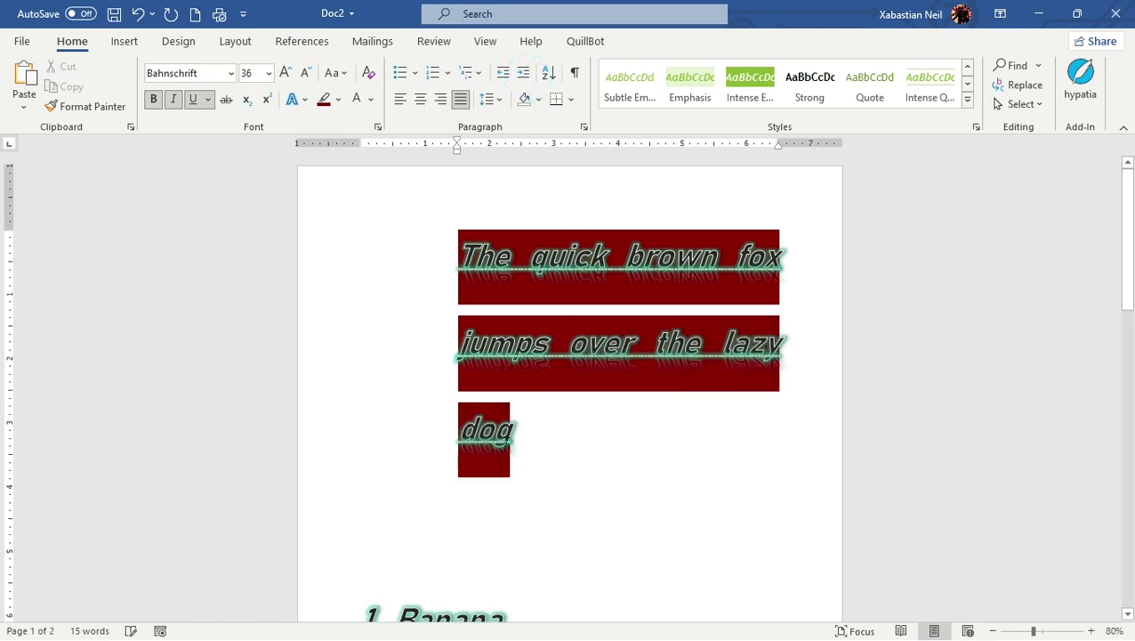
# Remove the indent from the quick brown fox paragraph only, leaving out the empty paragraph below it.
pyautogui.scroll(-3, 555, 558)
pyautogui.click(335, 391)
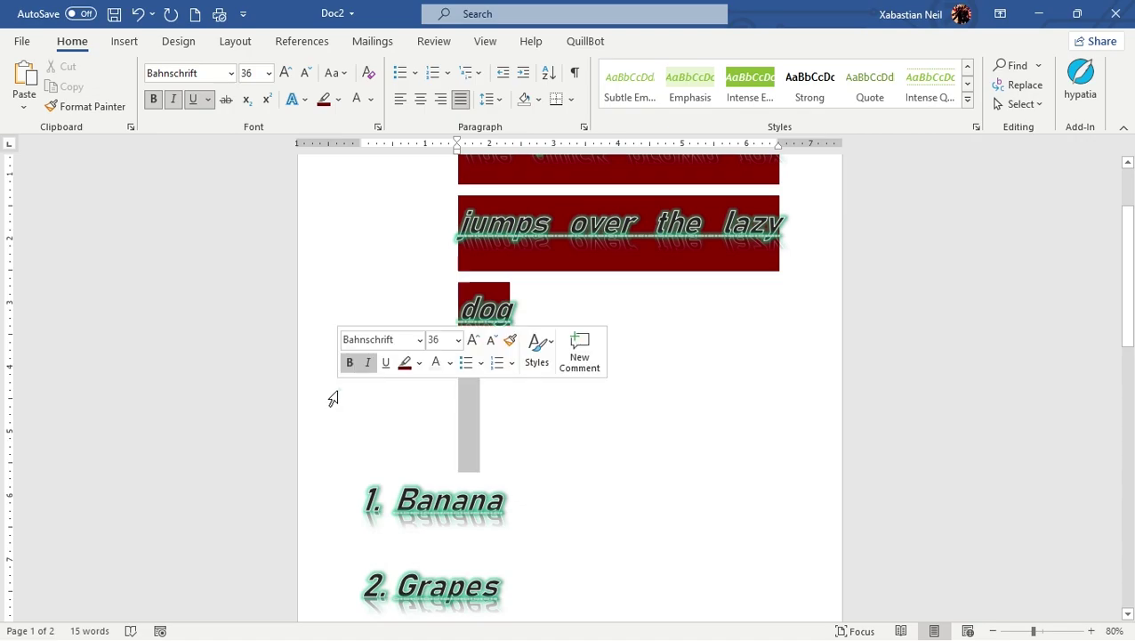
pyautogui.click(575, 426)
pyautogui.scroll(3, 531, 414)
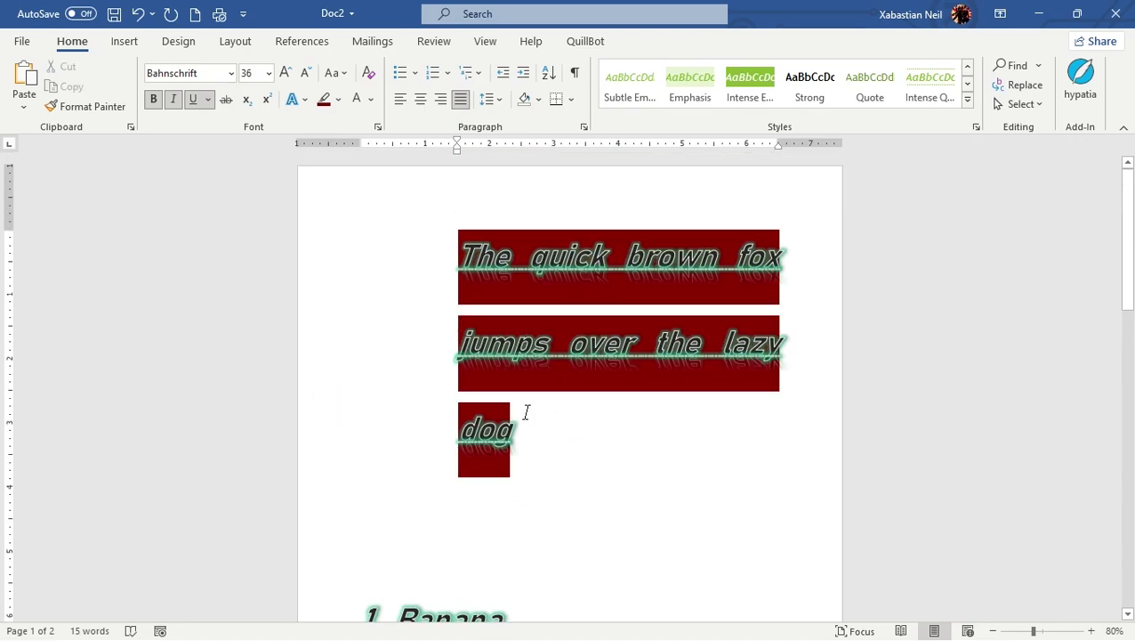
pyautogui.moveTo(531, 452); pyautogui.dragTo(382, 218)
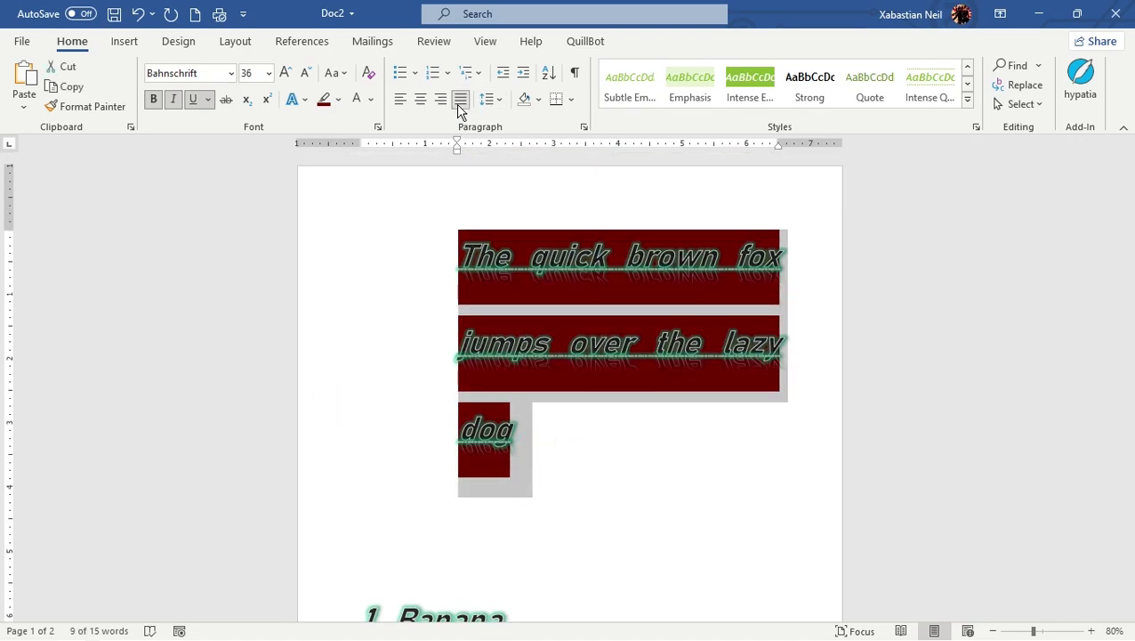
pyautogui.click(503, 75)
pyautogui.click(504, 77)
pyautogui.click(505, 78)
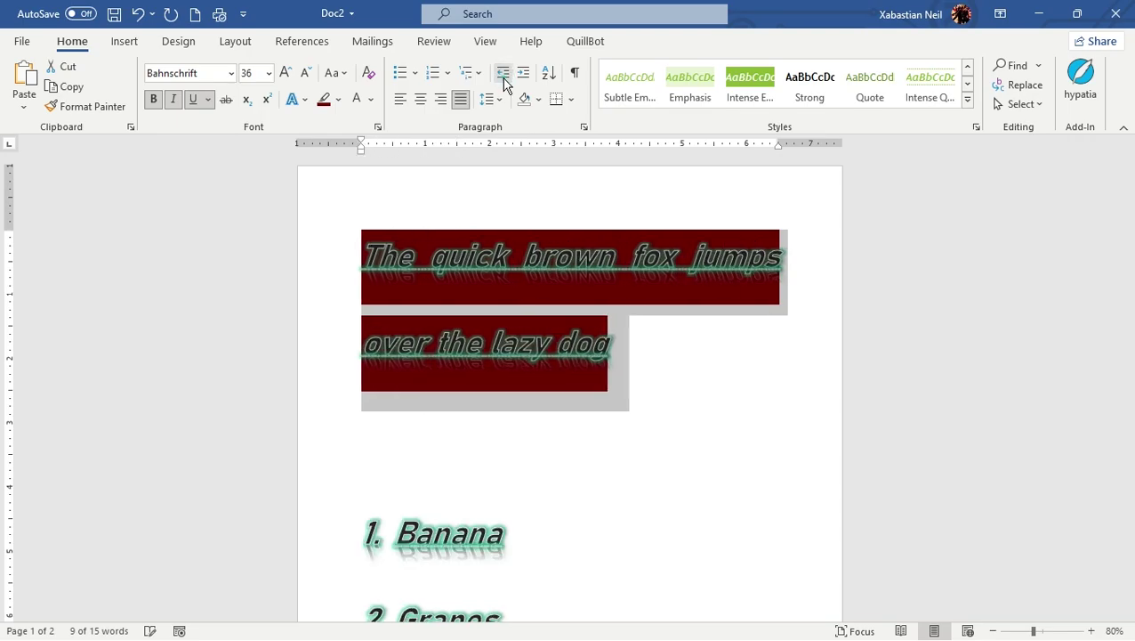
pyautogui.click(684, 407)
# Set the line spacing of the Banana, Grapes and Apples list to 1.0.
pyautogui.scroll(-2, 529, 413)
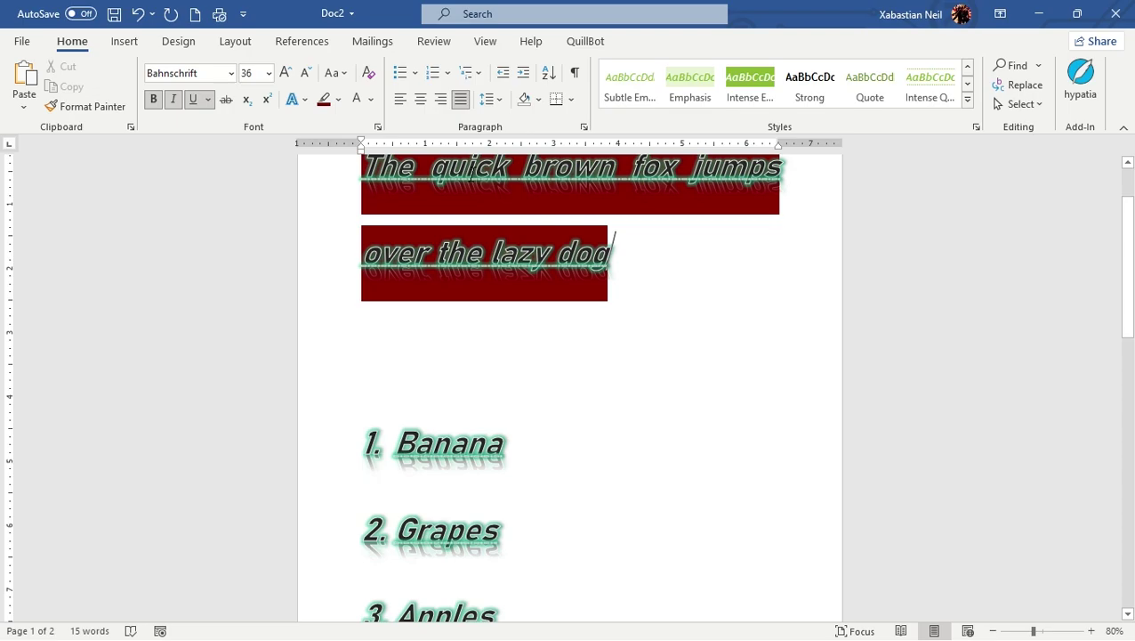
pyautogui.scroll(-4, 442, 346)
pyautogui.moveTo(358, 267); pyautogui.dragTo(493, 431)
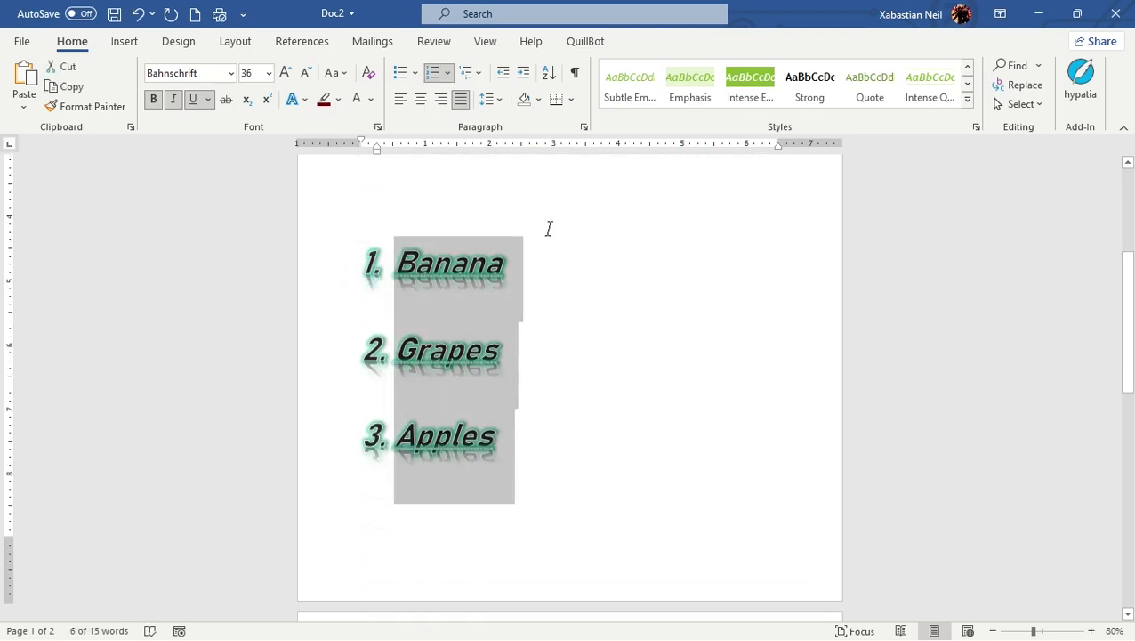
pyautogui.click(496, 105)
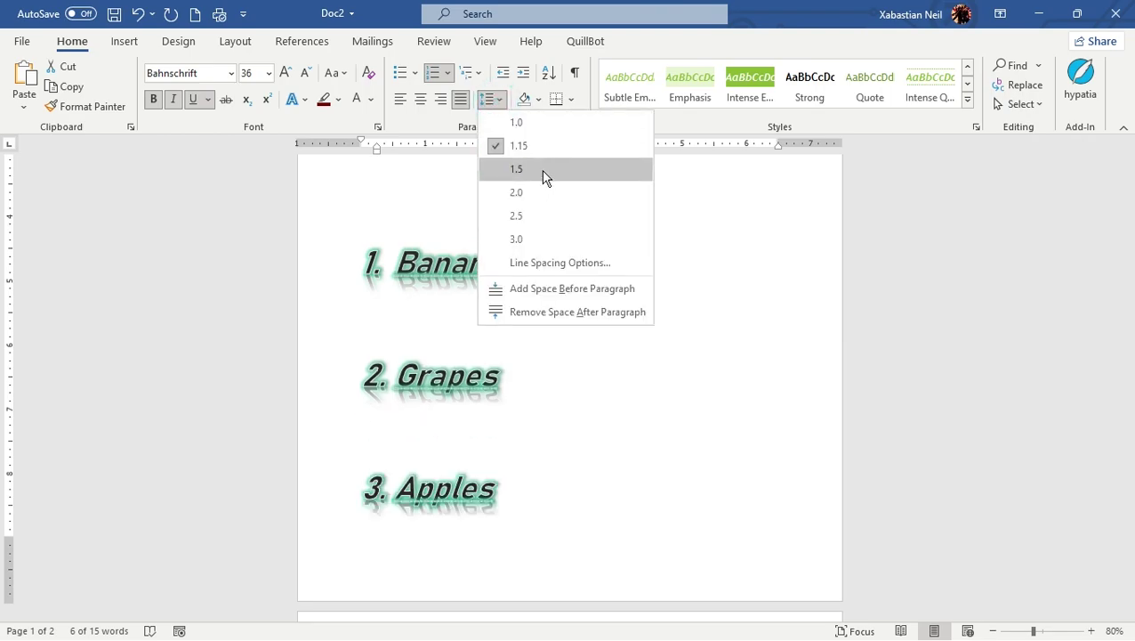
pyautogui.click(546, 129)
# Look over the line spacing options for the numbered fruit list.
pyautogui.moveTo(527, 431); pyautogui.dragTo(299, 250)
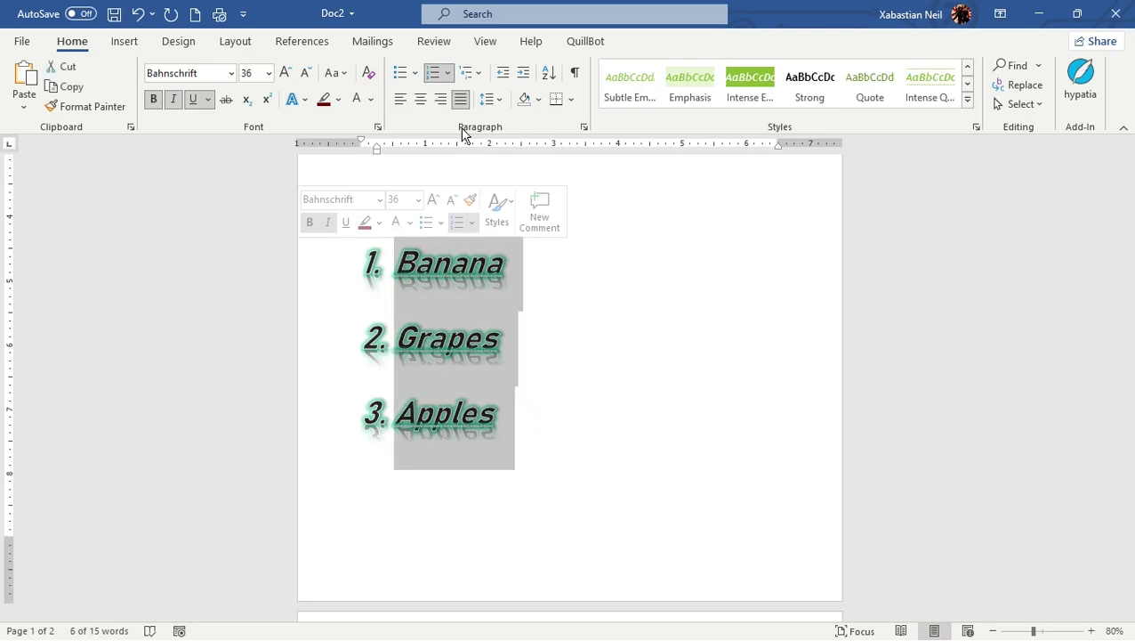
pyautogui.click(479, 75)
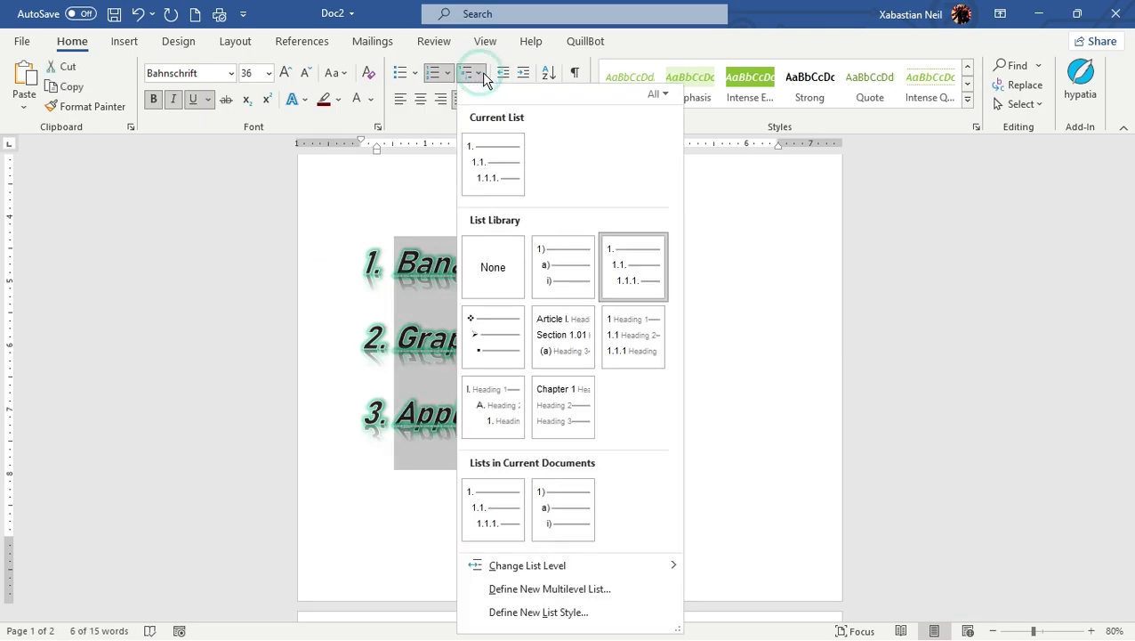
pyautogui.click(479, 73)
pyautogui.click(498, 100)
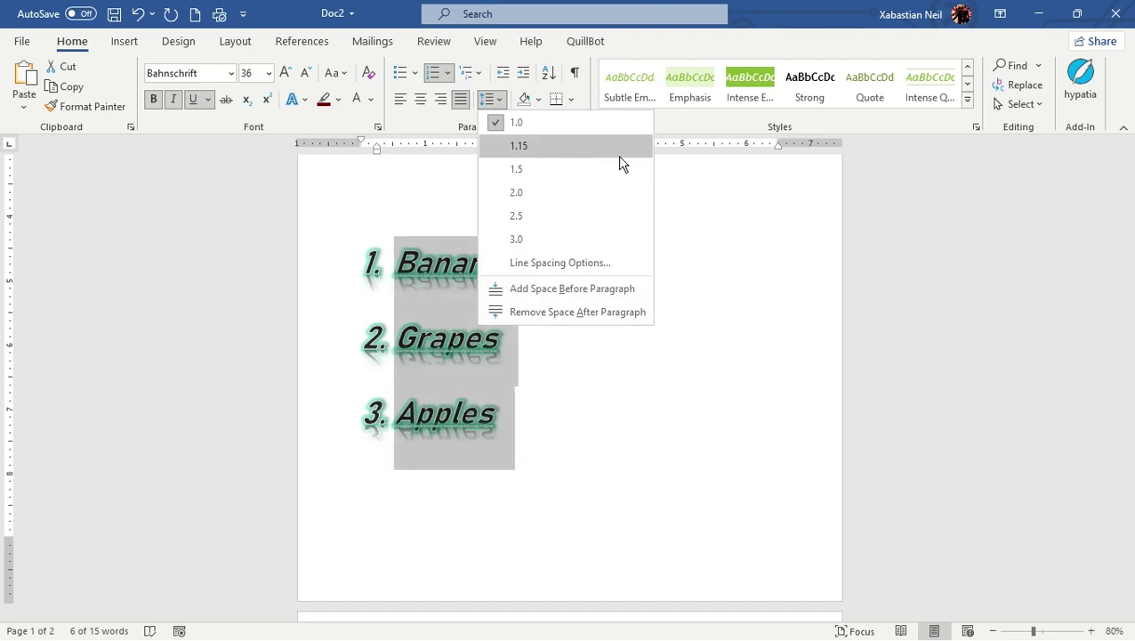
pyautogui.click(762, 255)
pyautogui.scroll(3, 760, 248)
pyautogui.click(565, 360)
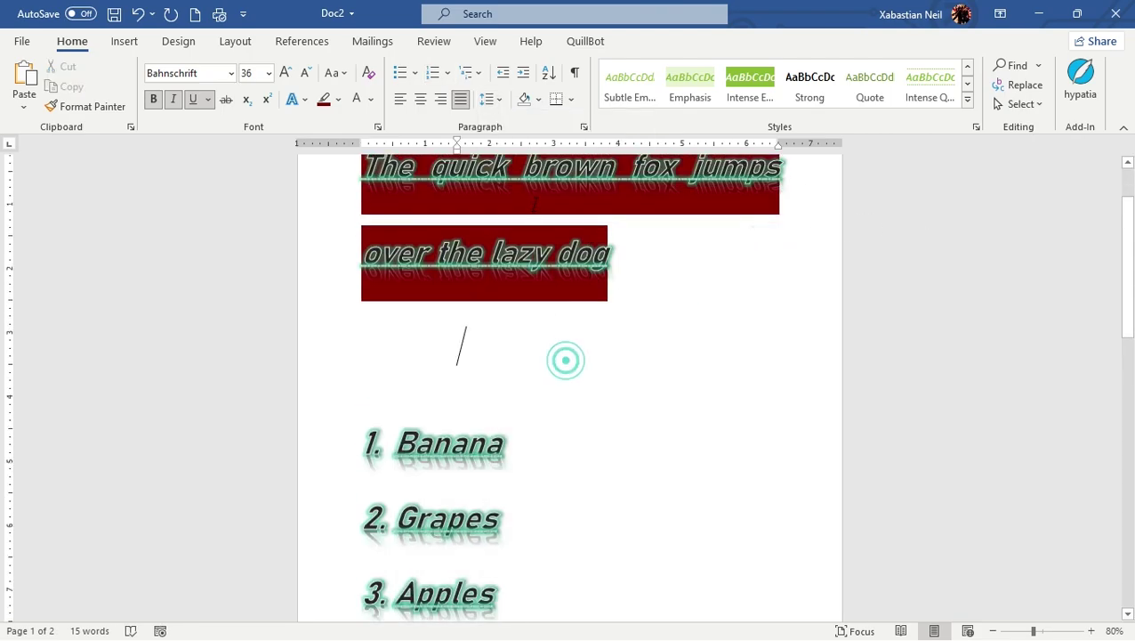
pyautogui.scroll(-1, 608, 401)
pyautogui.click(551, 75)
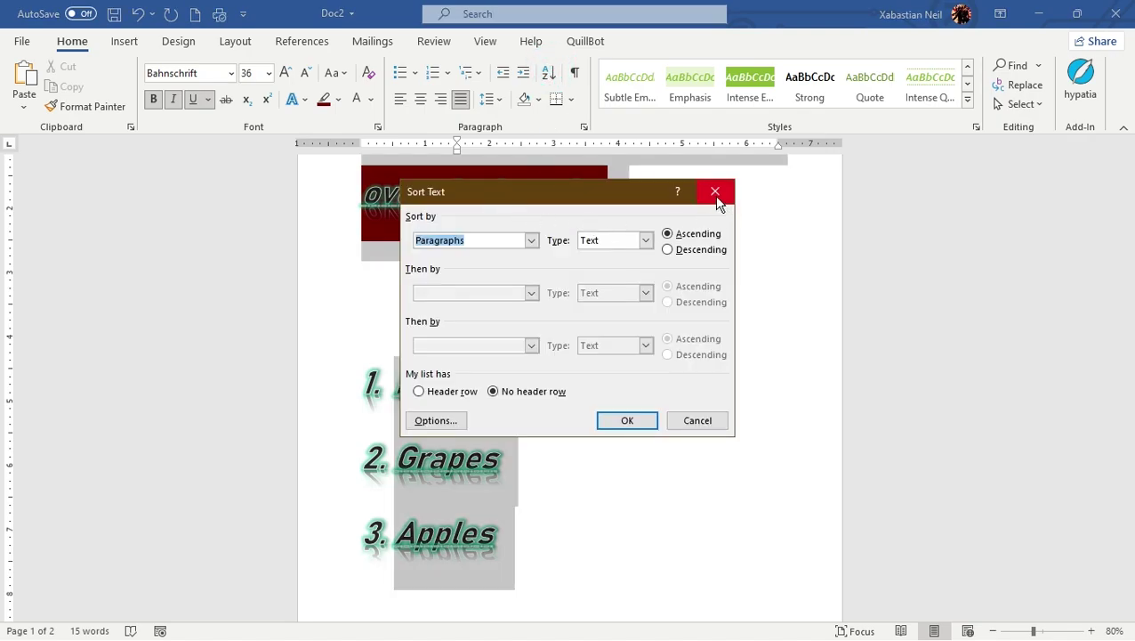
pyautogui.click(716, 193)
# Sort the numbered fruit list by paragraphs as text in ascending order, with no header row.
pyautogui.click(529, 577)
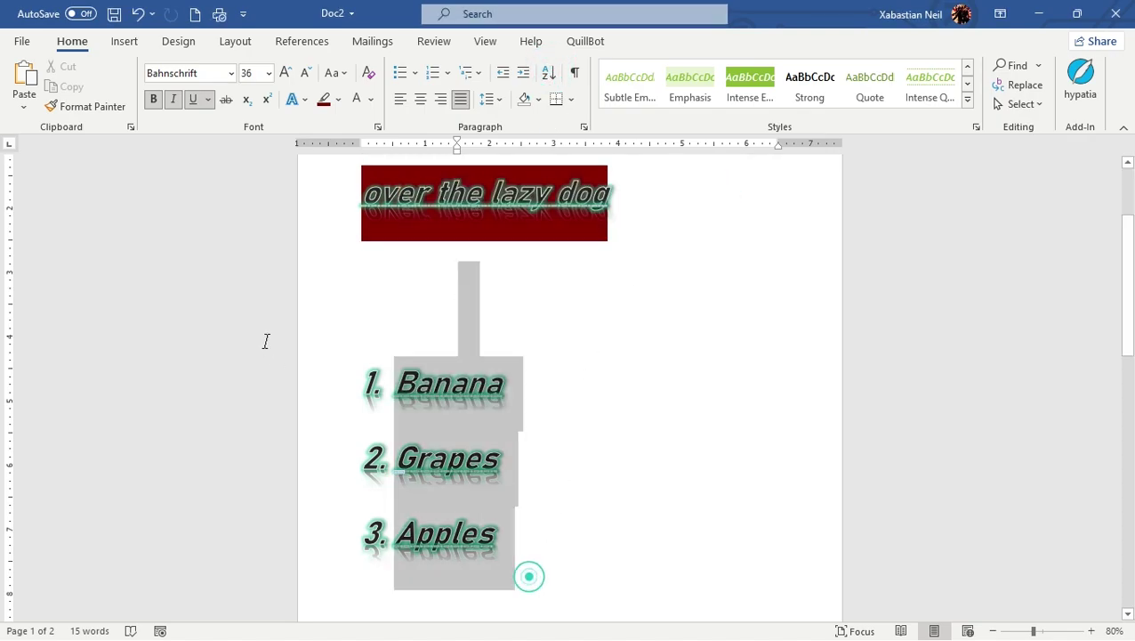
pyautogui.click(551, 73)
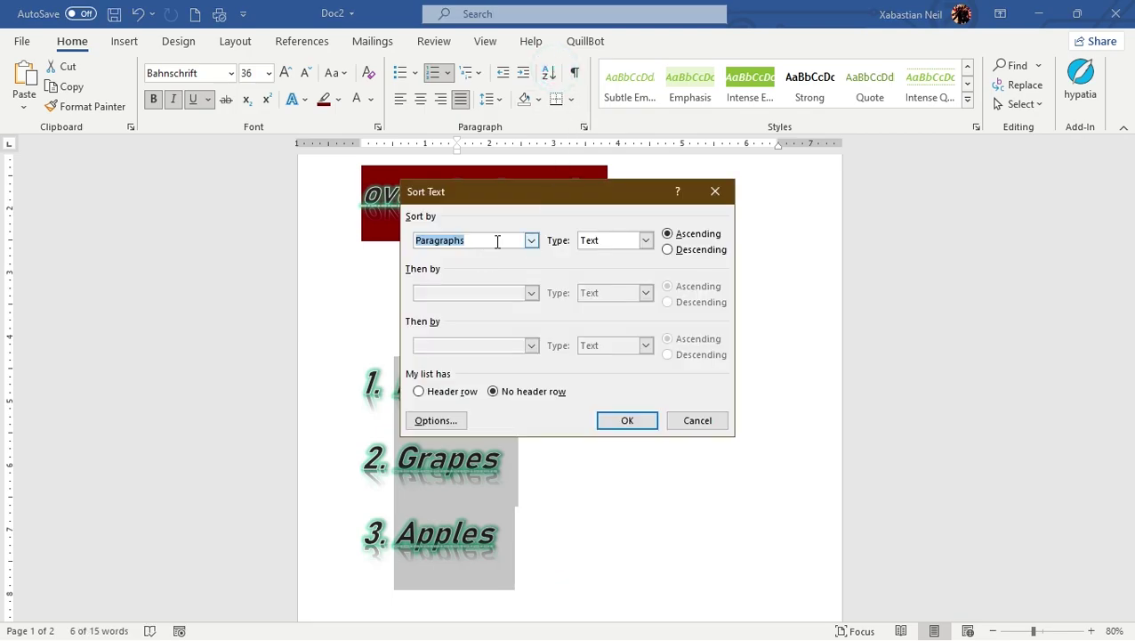
pyautogui.click(628, 422)
pyautogui.click(545, 419)
pyautogui.scroll(3, 545, 416)
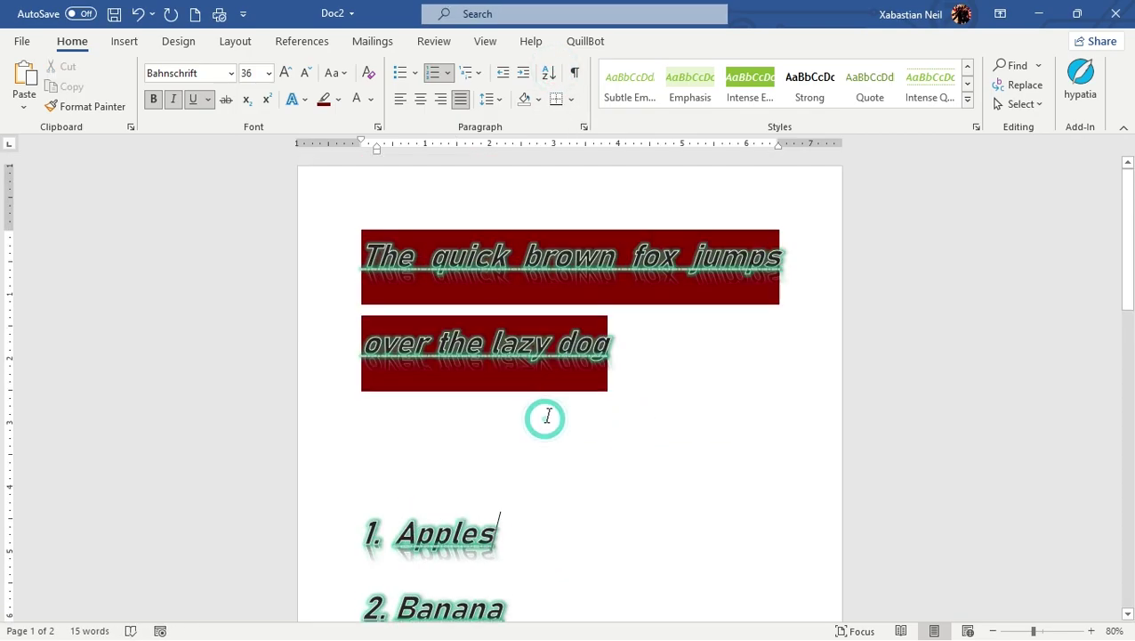
pyautogui.scroll(-3, 545, 423)
pyautogui.moveTo(543, 471); pyautogui.dragTo(329, 321)
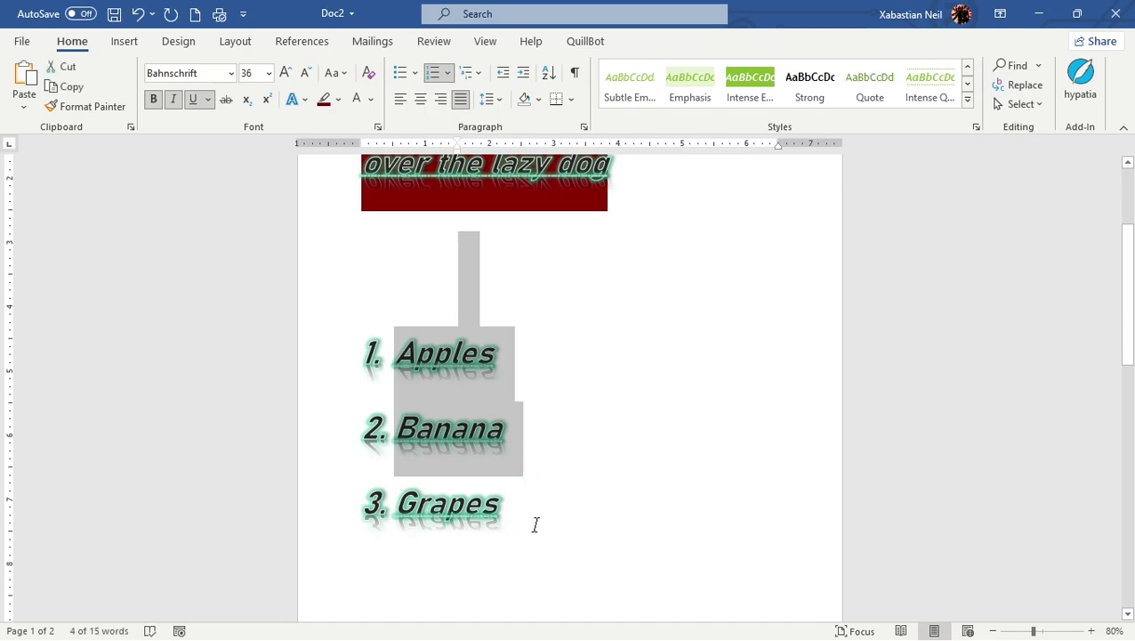
pyautogui.moveTo(538, 525); pyautogui.dragTo(245, 299)
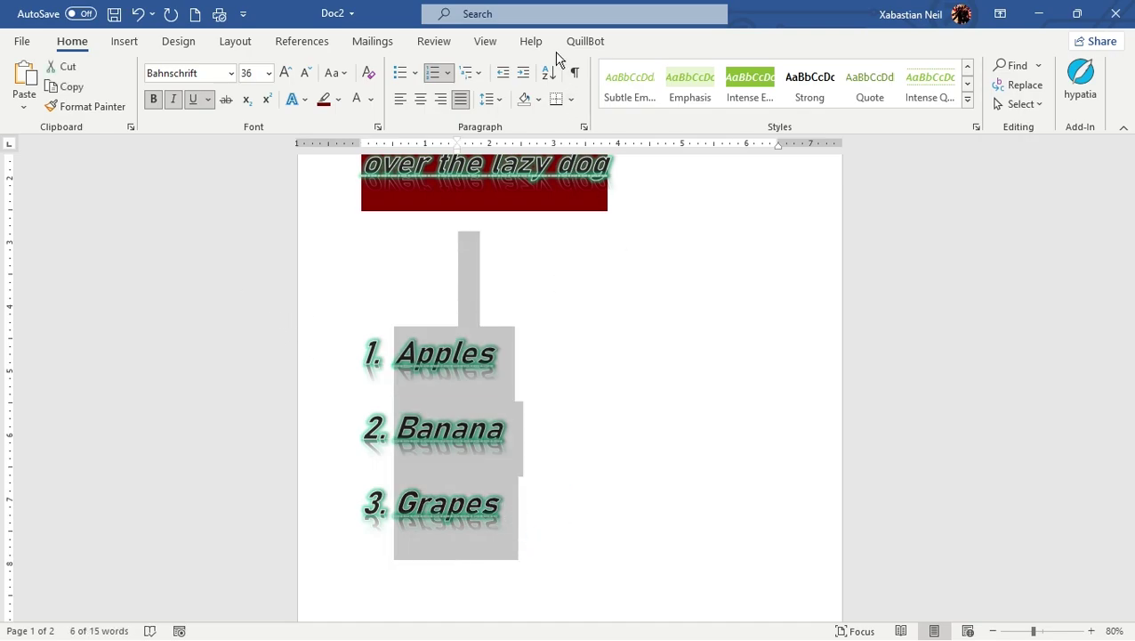
pyautogui.click(521, 417)
pyautogui.moveTo(523, 413); pyautogui.dragTo(372, 377)
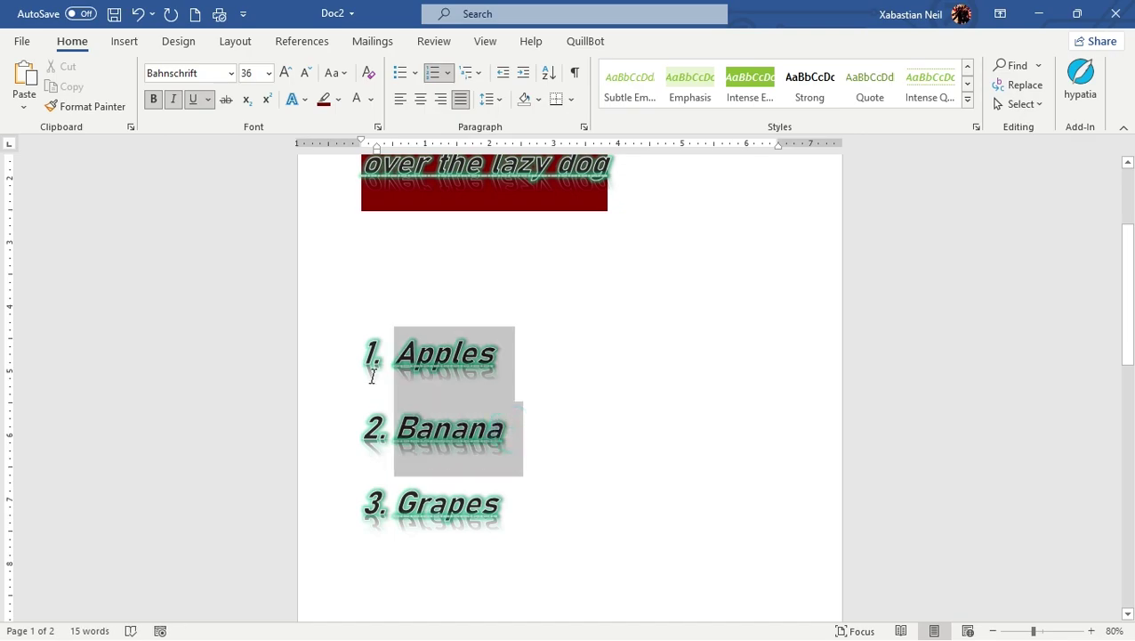
pyautogui.click(637, 429)
# Undo the alphabetical sort of the fruit list, and redo it.
pyautogui.click(137, 14)
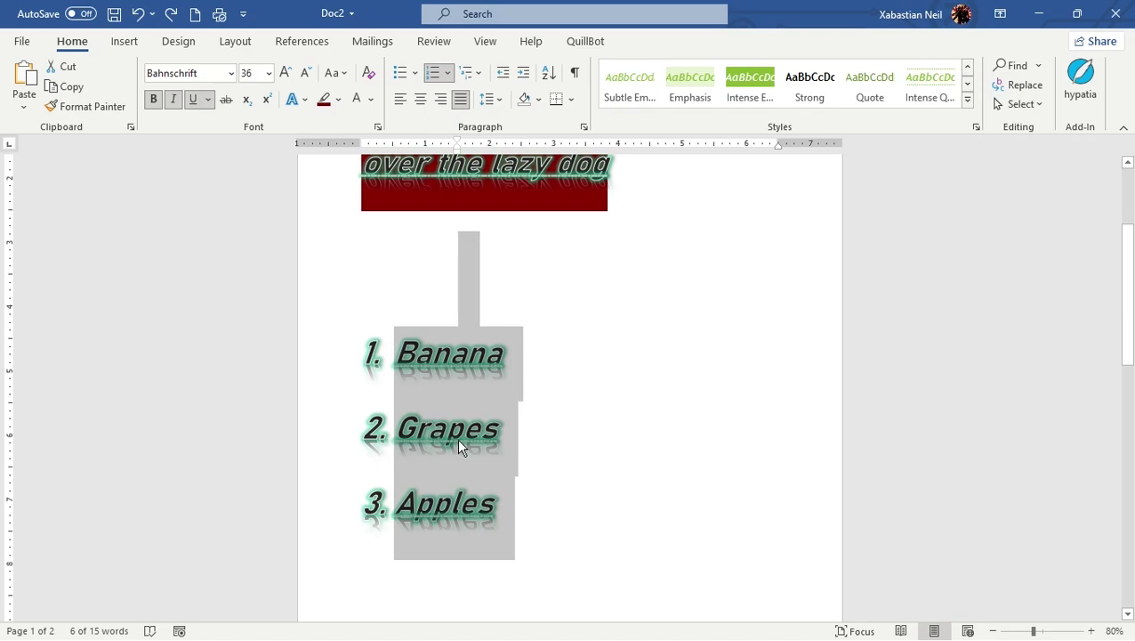
pyautogui.click(501, 496)
pyautogui.doubleClick(520, 499)
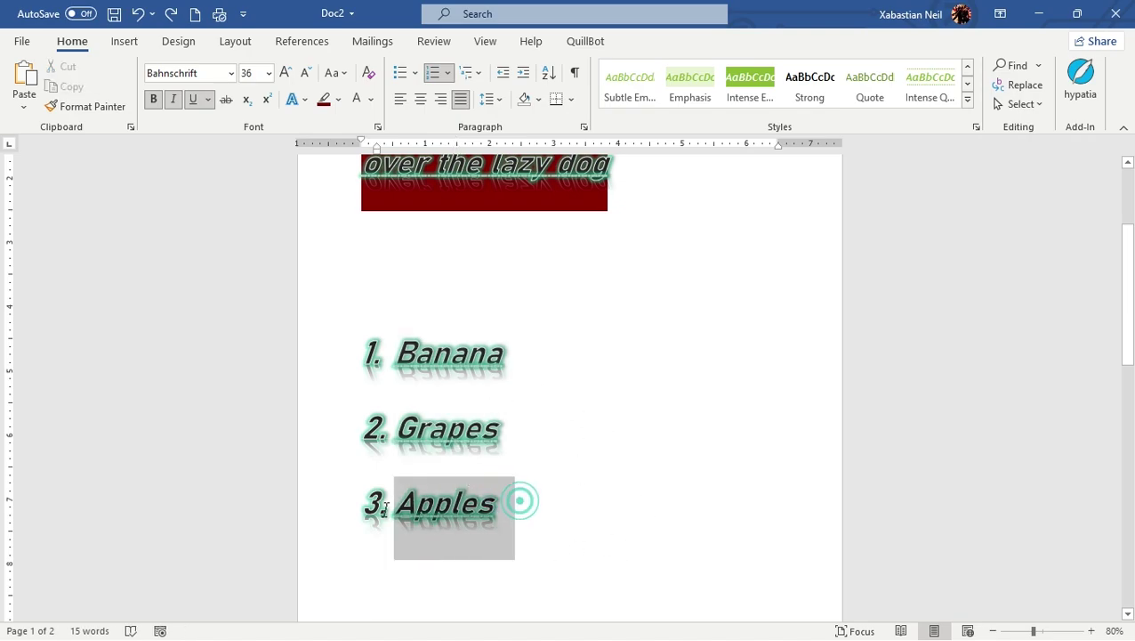
pyautogui.click(170, 15)
pyautogui.click(592, 369)
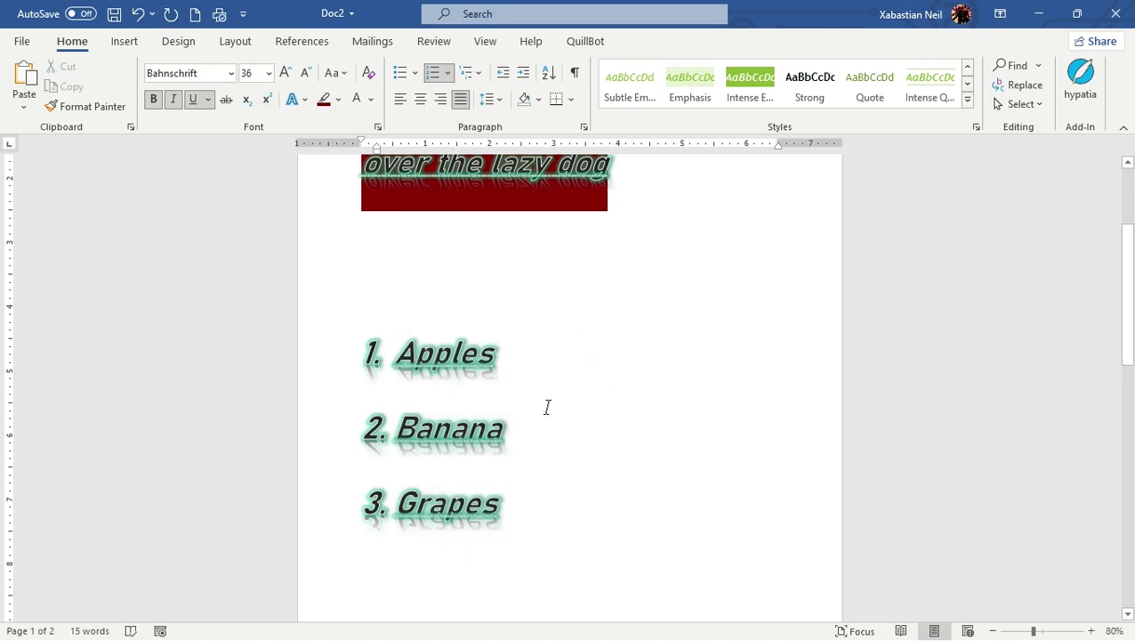
# Show the paragraph marks and other hidden formatting symbols with the fruit list selected, and hide them again.
pyautogui.moveTo(564, 510); pyautogui.dragTo(352, 342)
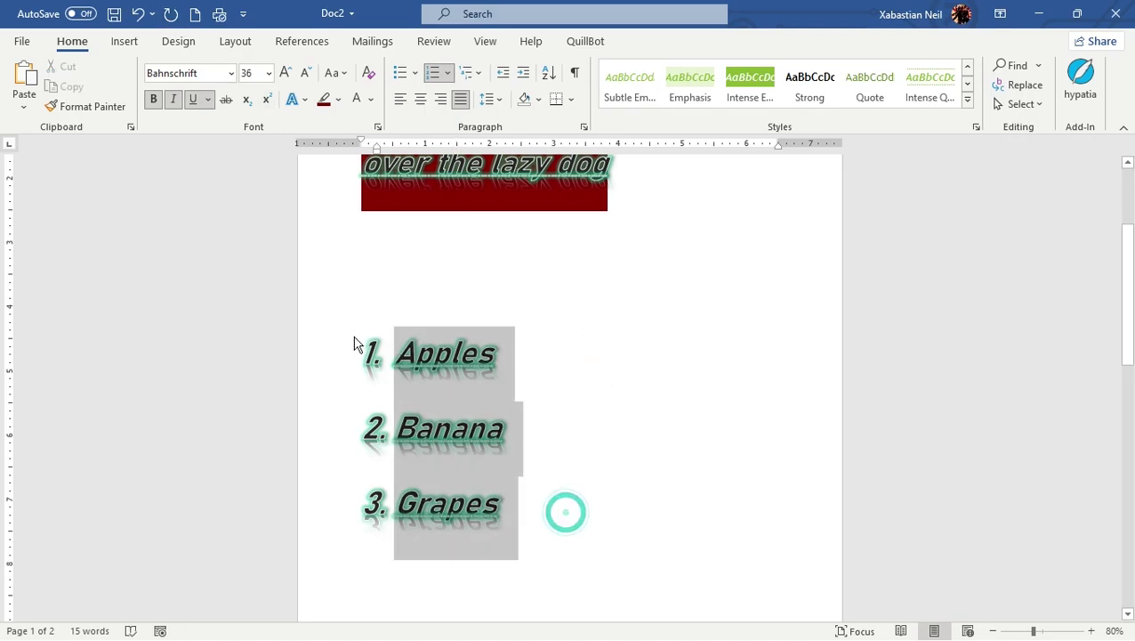
pyautogui.click(575, 74)
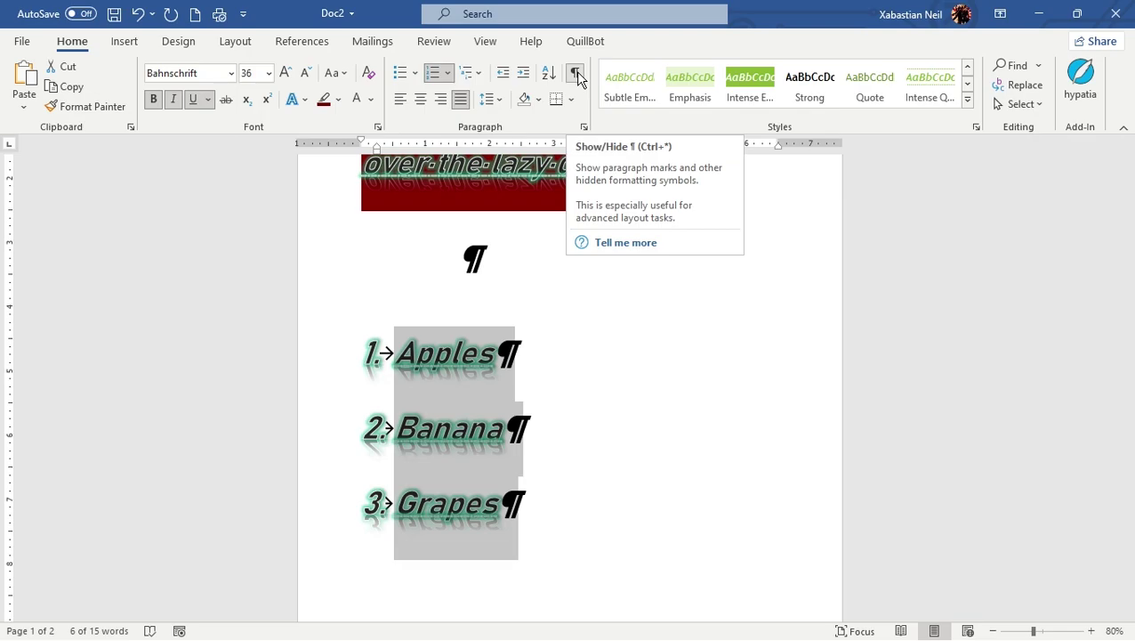
pyautogui.click(576, 75)
pyautogui.scroll(3, 593, 289)
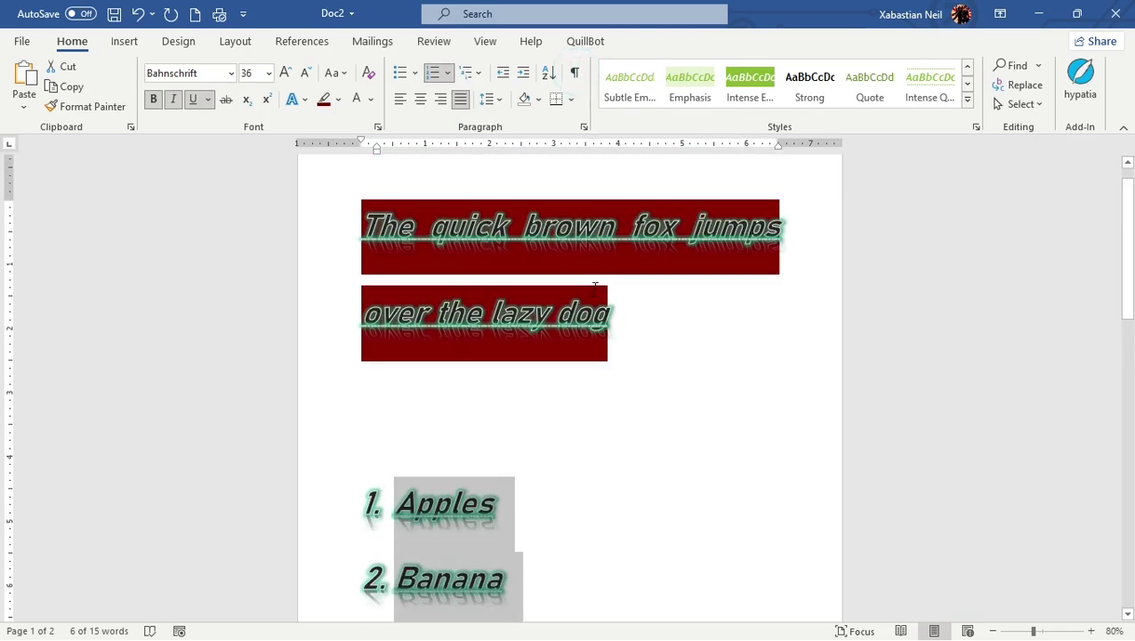
pyautogui.scroll(-1, 606, 308)
pyautogui.scroll(-1, 621, 351)
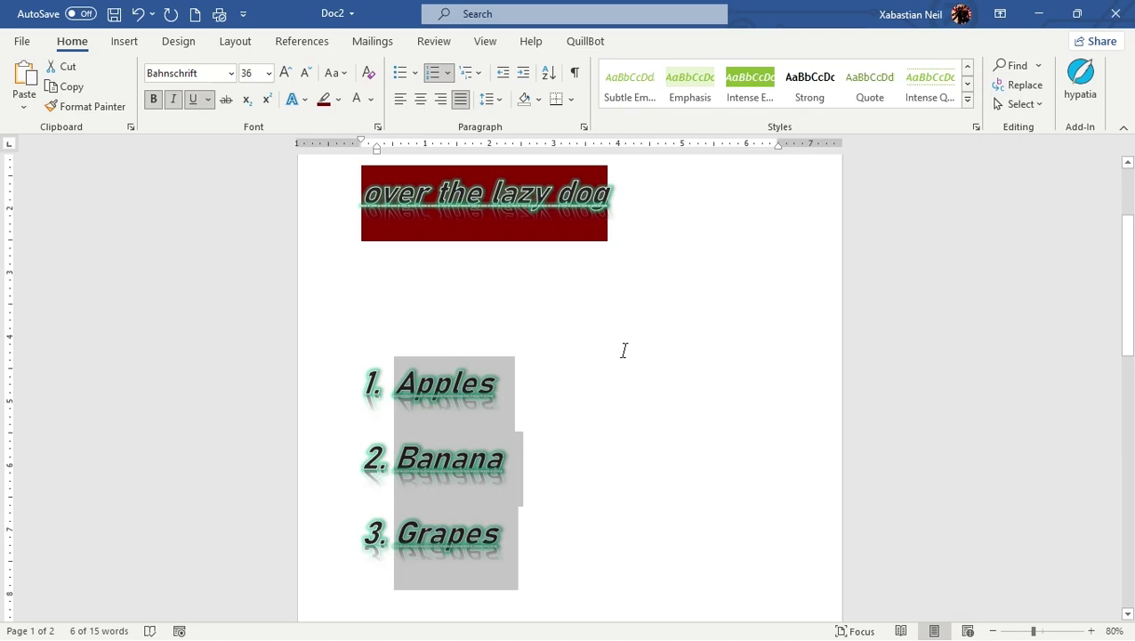
pyautogui.scroll(2, 624, 349)
pyautogui.click(633, 353)
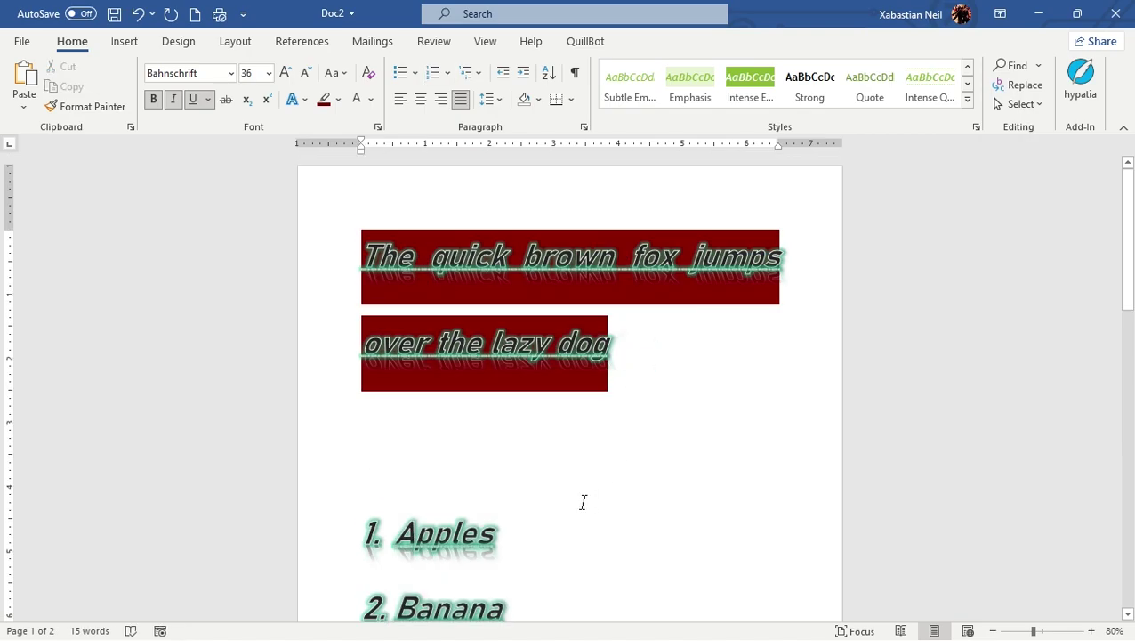
pyautogui.scroll(-2, 579, 500)
# Look over the border options available for the fruit list.
pyautogui.click(538, 499)
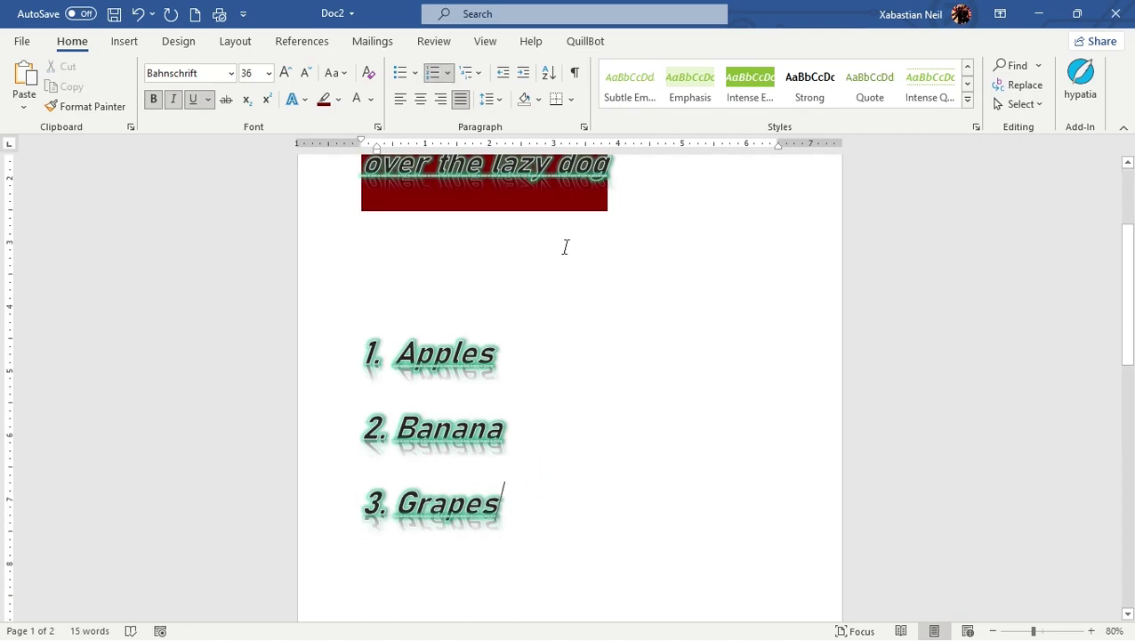
pyautogui.click(572, 101)
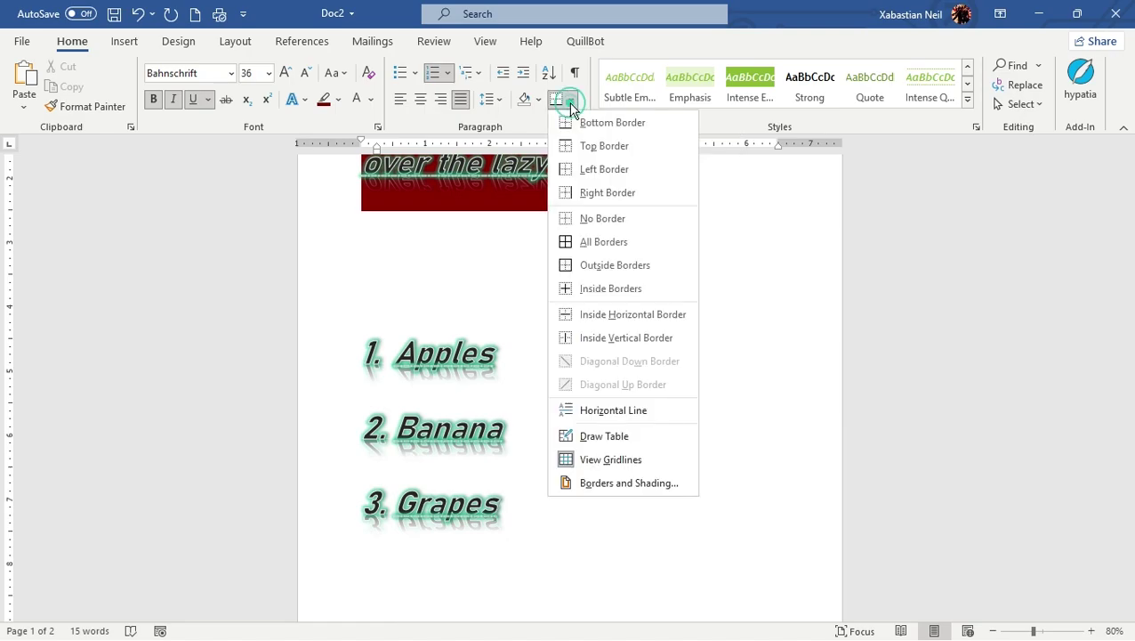
pyautogui.click(774, 349)
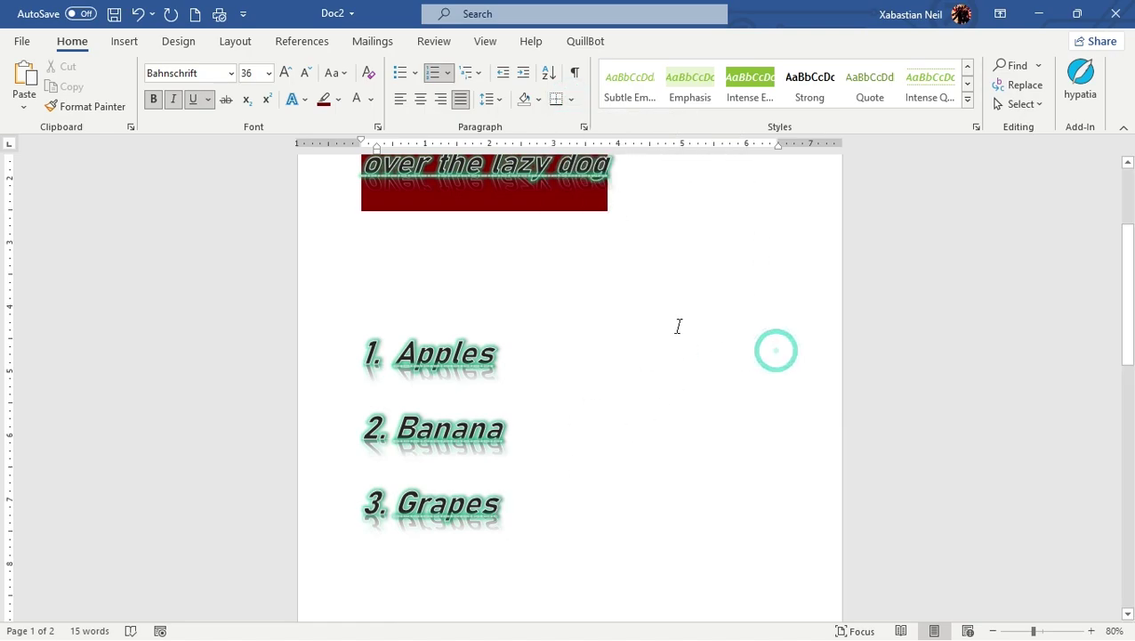
# Apply All Borders to the "The quick brown fox jumps over the lazy dog" paragraph.
pyautogui.scroll(3, 679, 327)
pyautogui.moveTo(709, 343); pyautogui.dragTo(287, 228)
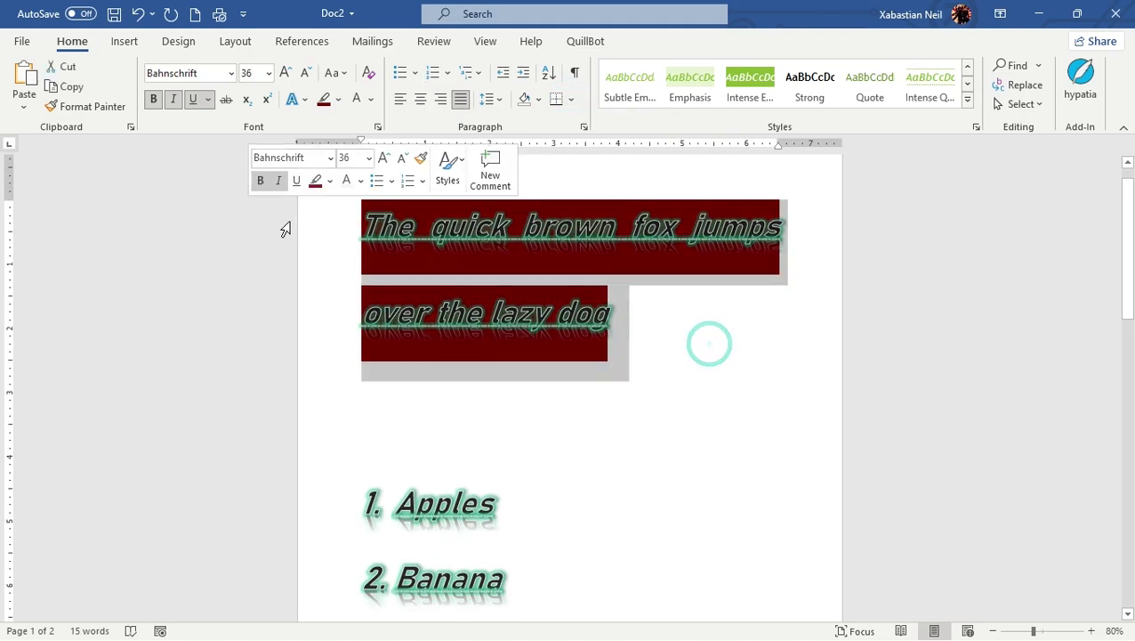
pyautogui.click(572, 100)
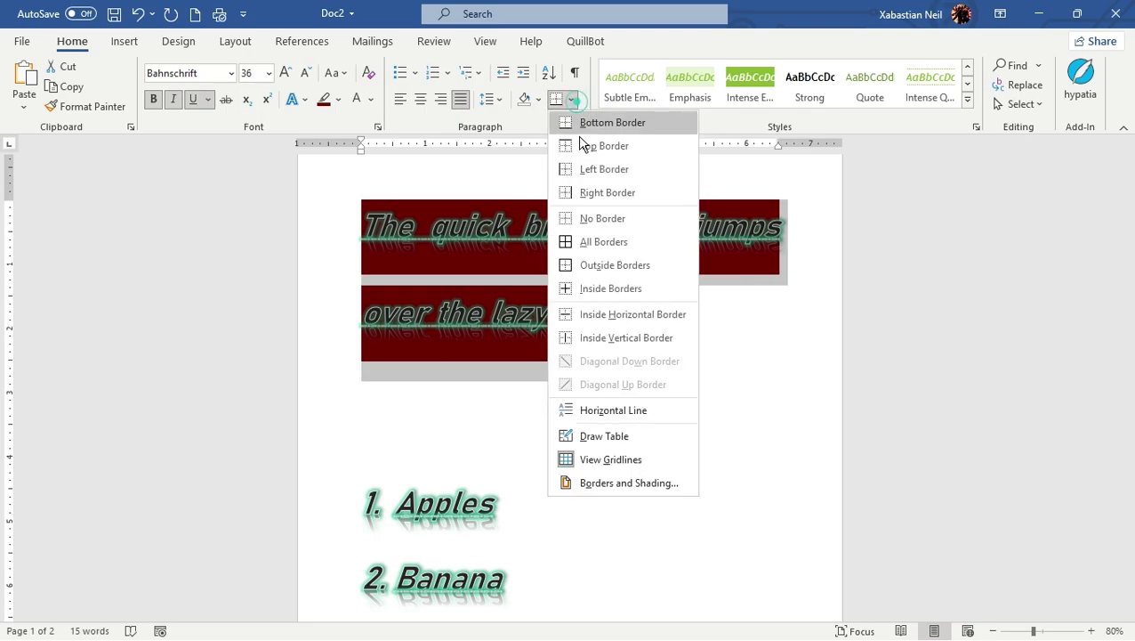
pyautogui.click(601, 247)
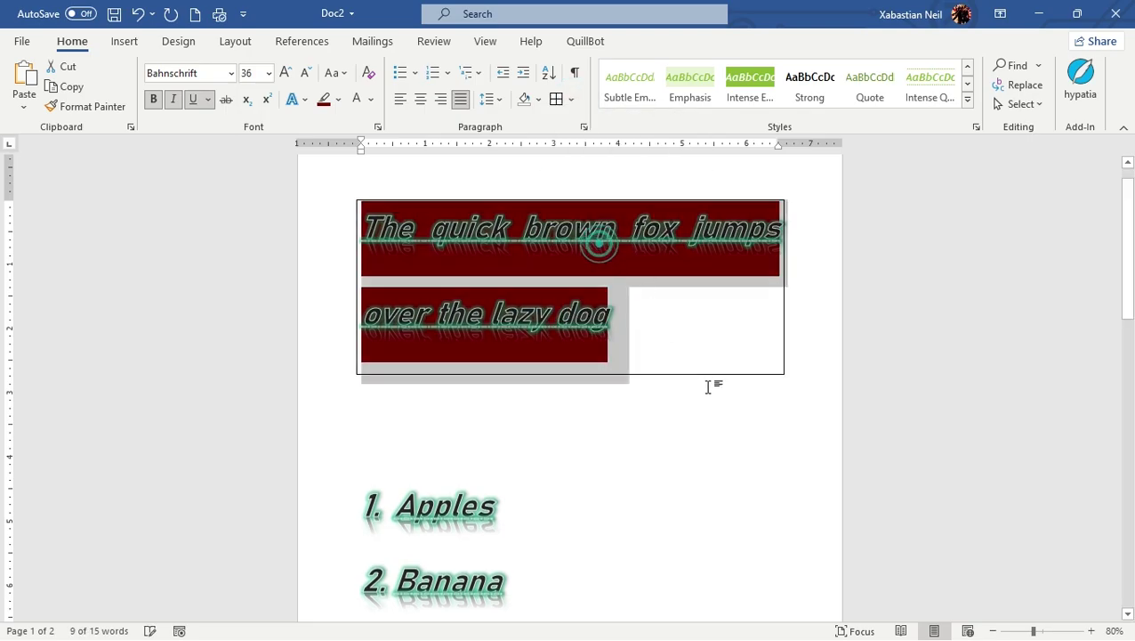
pyautogui.click(619, 484)
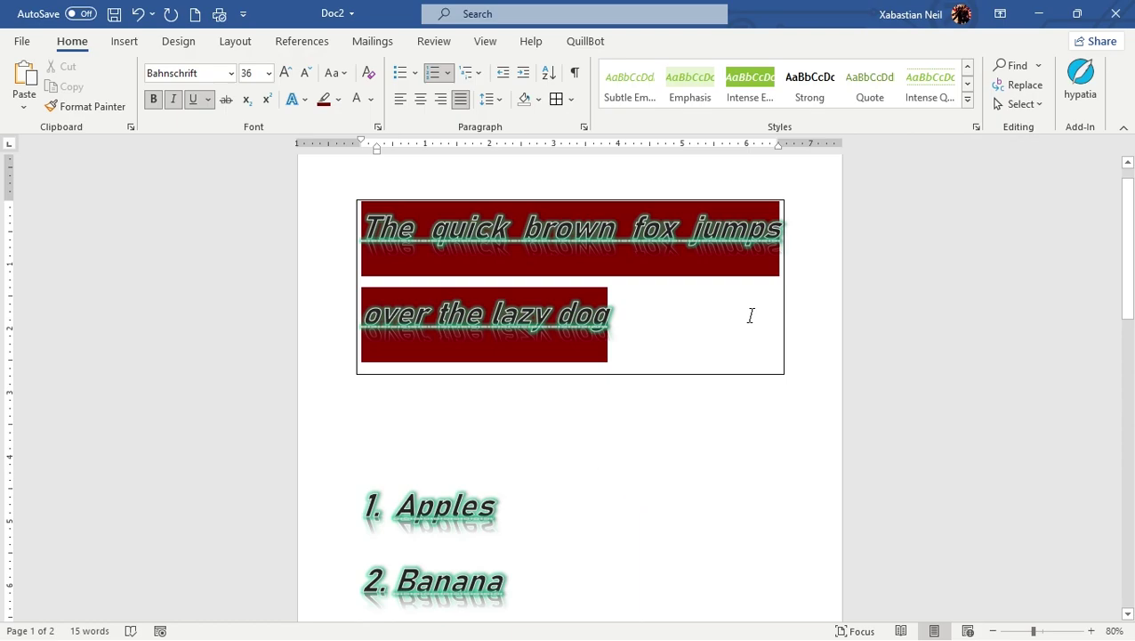